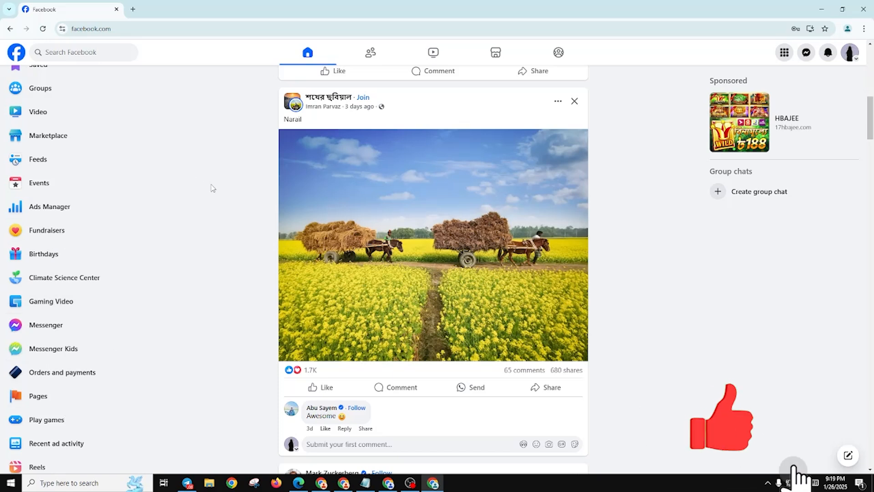
Open a new browser tab beside the Facebook feed, ending on the blank New Tab.
{"action": "key", "text": "ctrl+t"}
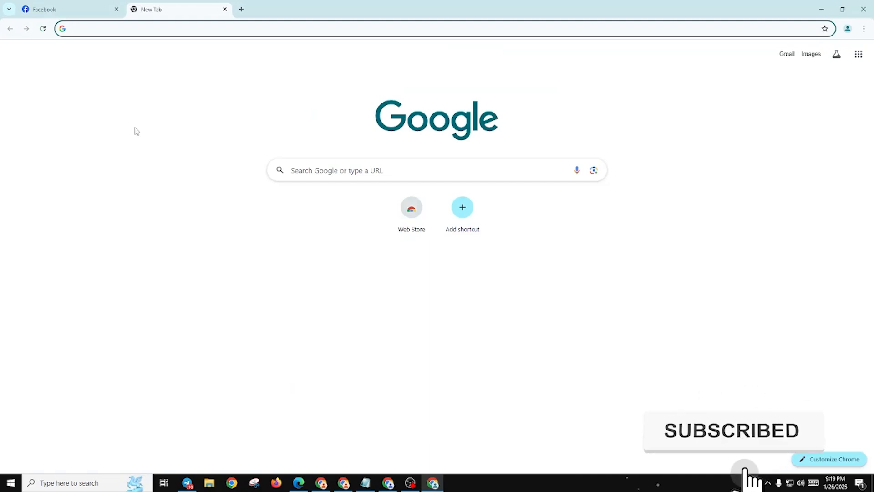
{"action": "key", "text": "ctrl+Tab"}
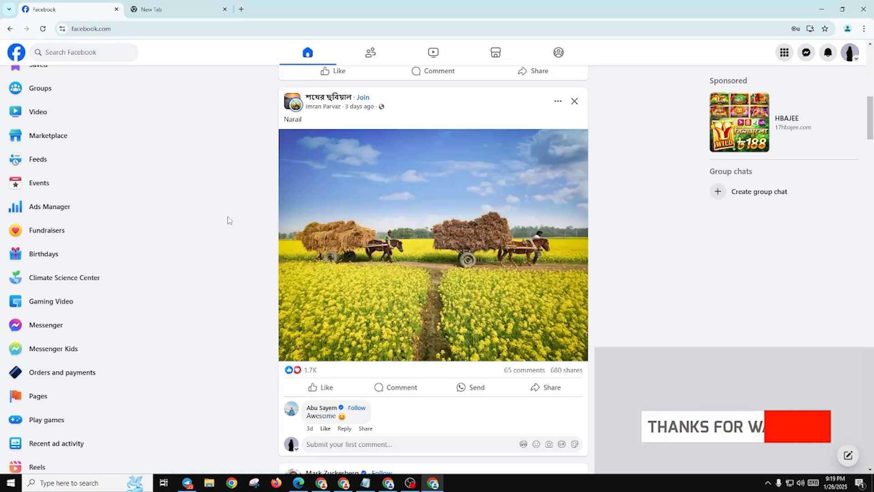
{"action": "left_click", "coordinate": [162, 3]}
{"action": "left_click", "coordinate": [69, 9]}
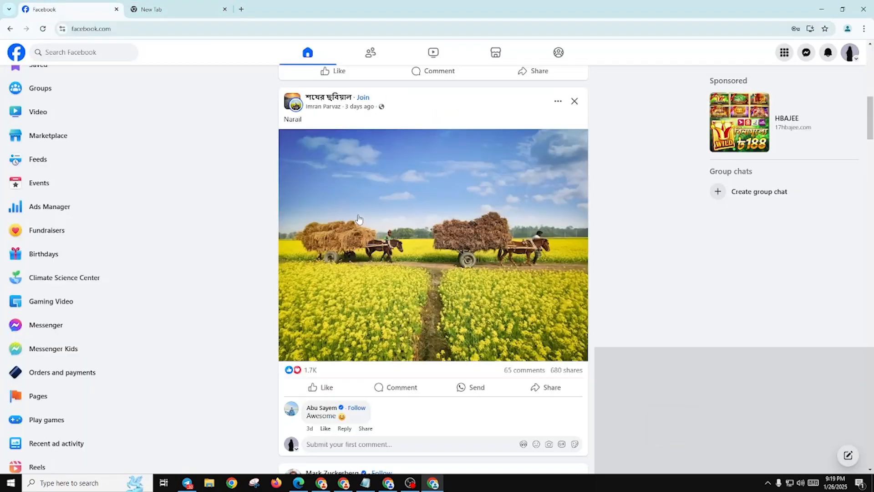
{"action": "left_click", "coordinate": [149, 4]}
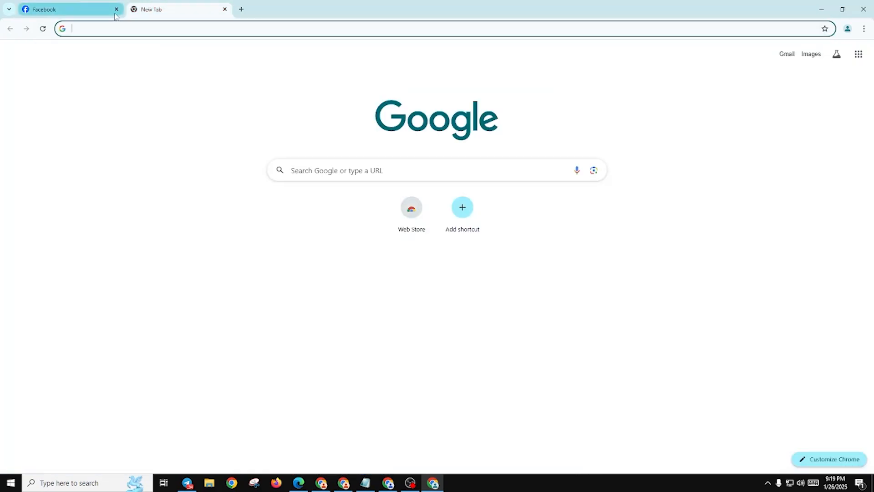
Enter 'facebook.business.overview' in the new tab's address bar.
{"action": "left_click", "coordinate": [151, 29]}
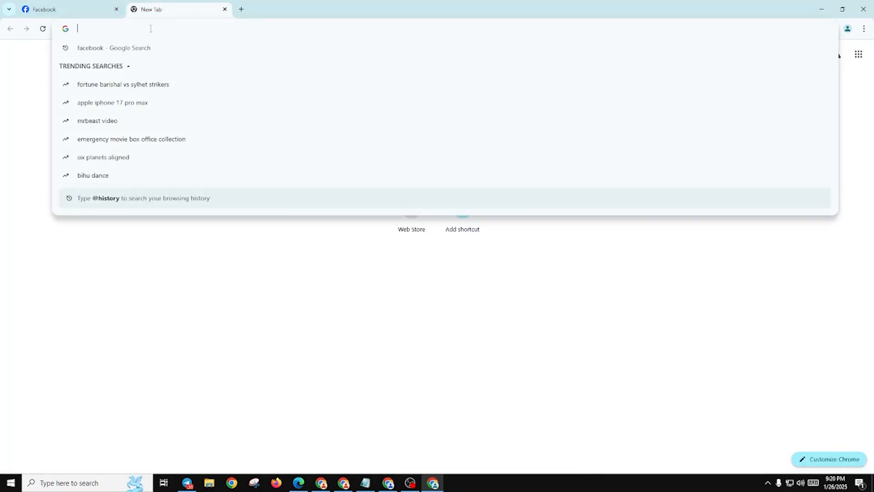
{"action": "type", "text": "facebook"}
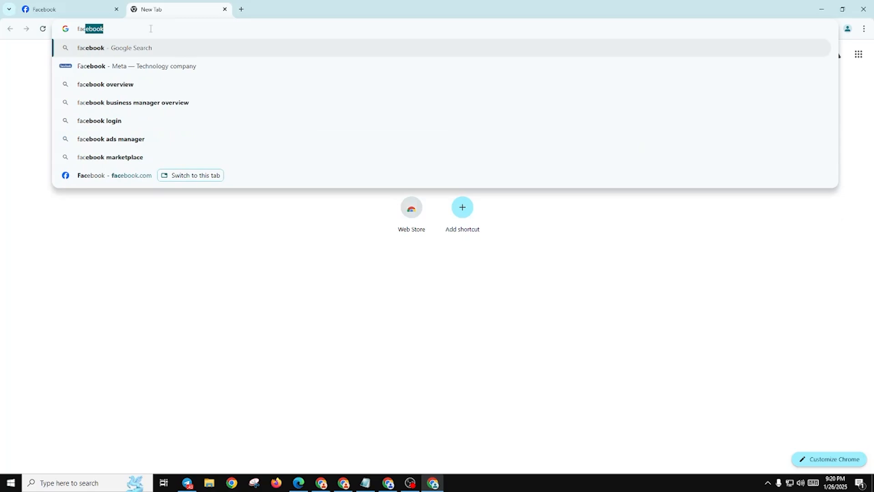
{"action": "key", "text": "Right"}
{"action": "type", "text": ".b"}
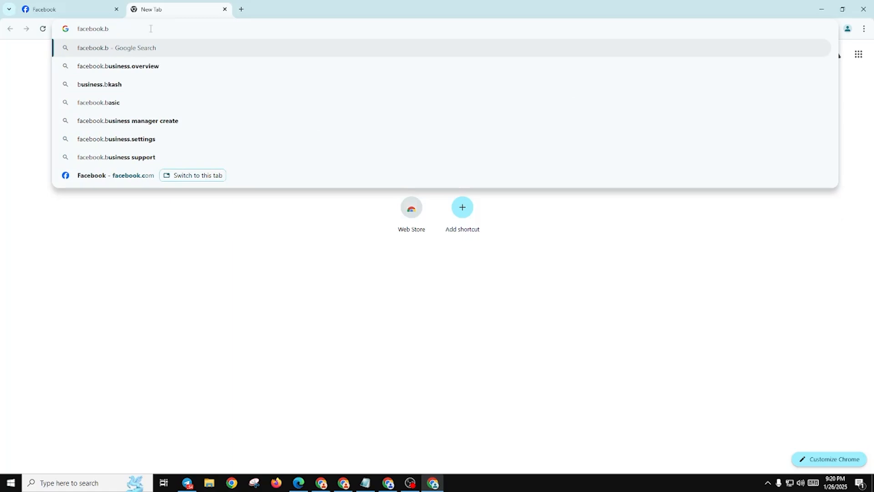
{"action": "key", "text": "Down"}
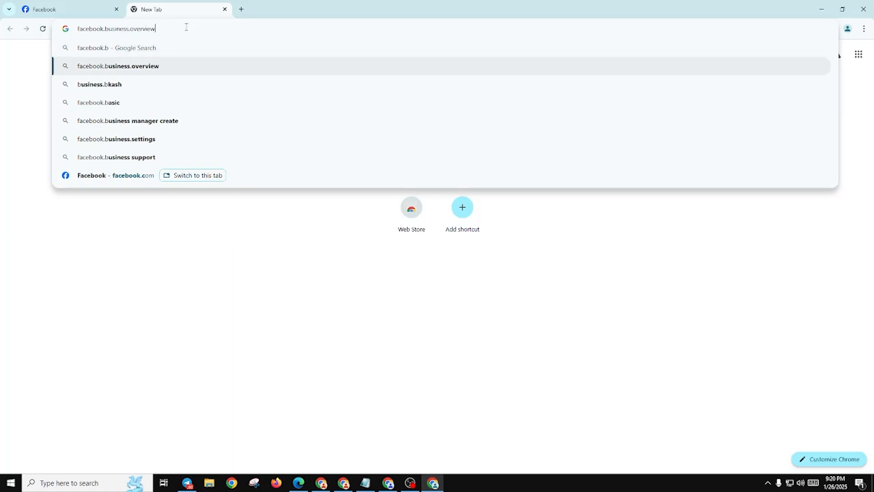
{"action": "left_click", "coordinate": [67, 6]}
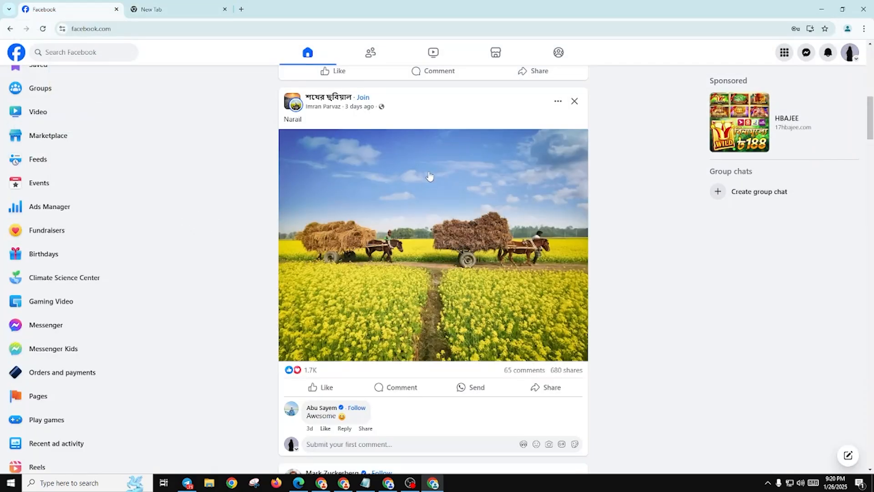
{"action": "left_click", "coordinate": [161, 5]}
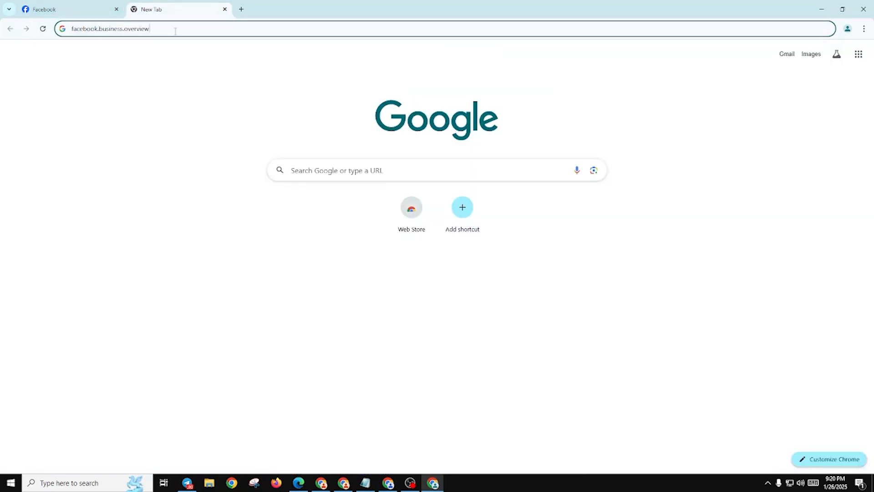
Search Google for facebook.business.overview to reach the Meta for Business portfolio form.
{"action": "left_click_drag", "start_coordinate": [176, 31], "coordinate": [37, 29]}
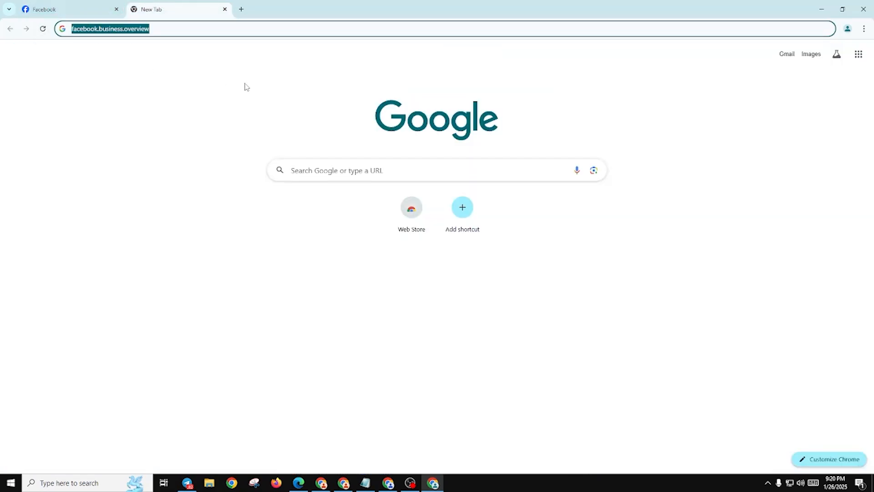
{"action": "key", "text": "Return"}
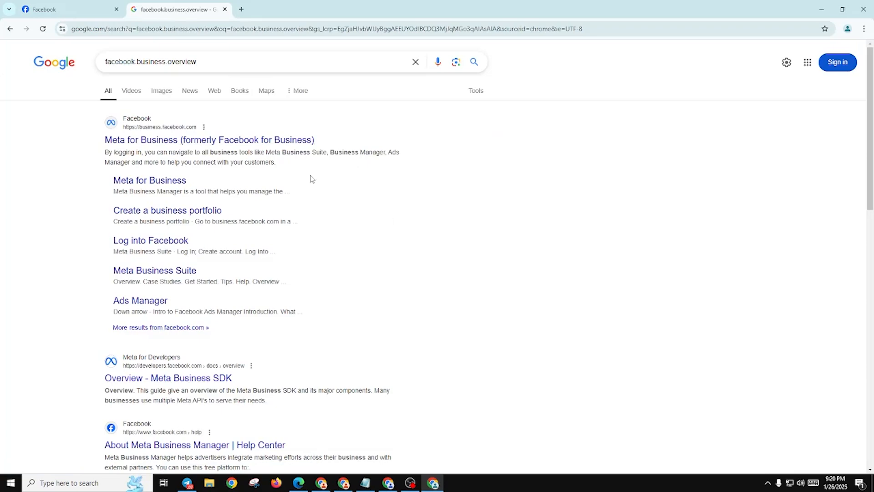
{"action": "scroll", "coordinate": [306, 179], "scroll_direction": "down", "scroll_amount": 7}
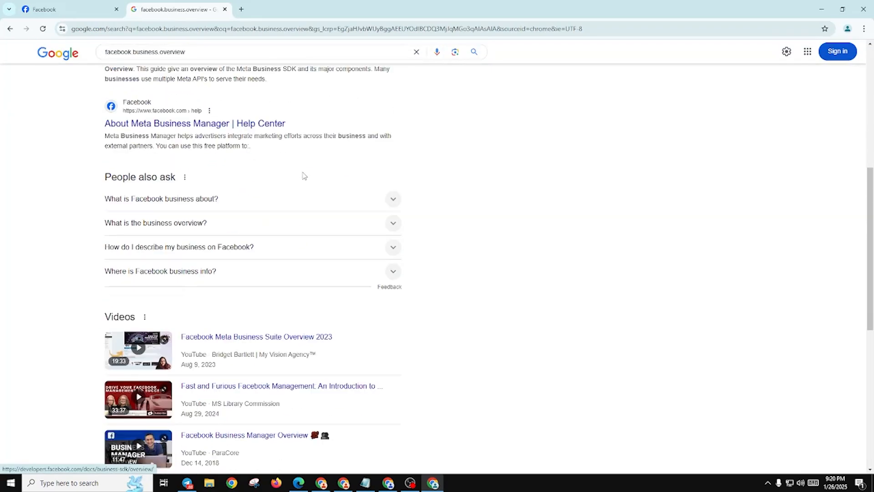
{"action": "scroll", "coordinate": [307, 178], "scroll_direction": "up", "scroll_amount": 7}
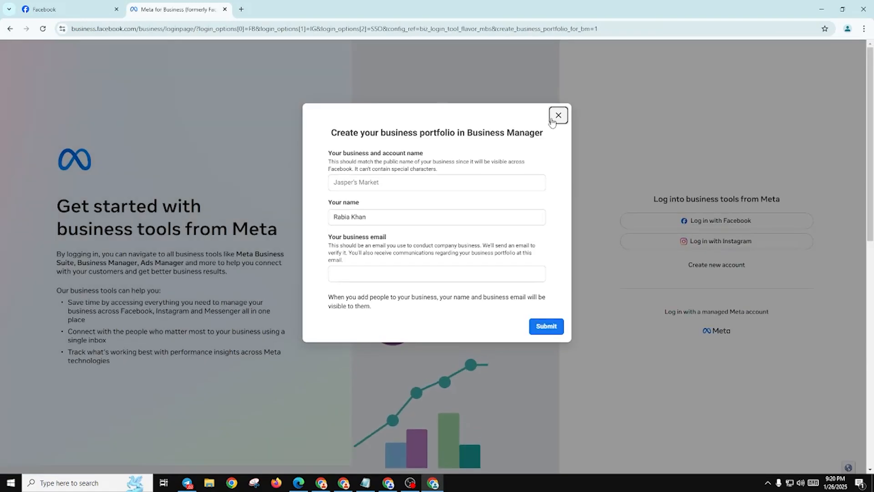
Close and reopen the business portfolio form via Create new account.
{"action": "left_click", "coordinate": [359, 181]}
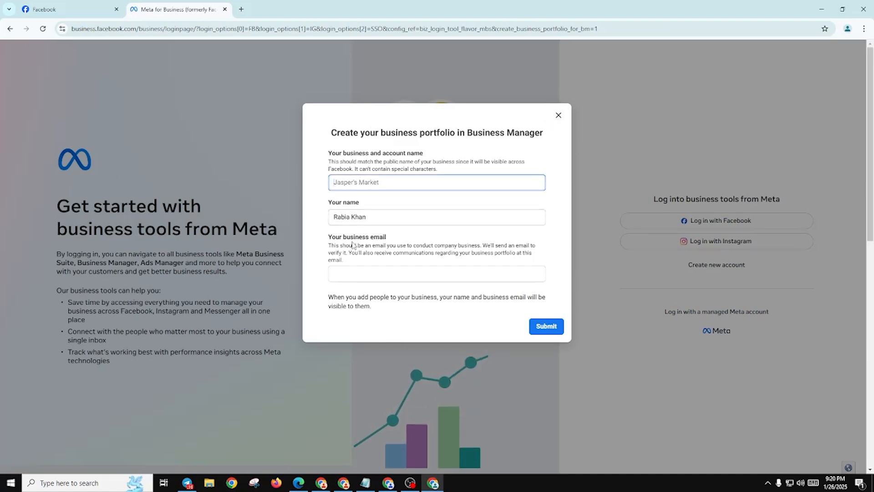
{"action": "left_click", "coordinate": [382, 273]}
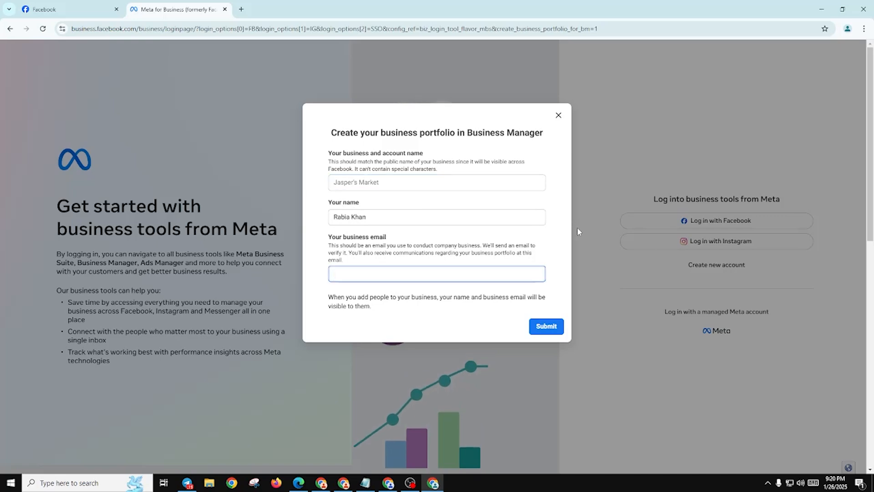
{"action": "left_click", "coordinate": [558, 116]}
{"action": "scroll", "coordinate": [282, 273], "scroll_direction": "down", "scroll_amount": 6}
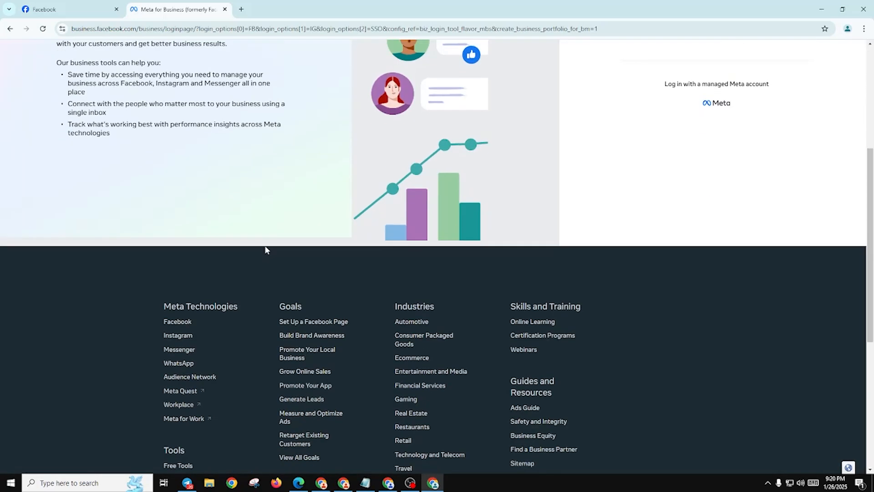
{"action": "scroll", "coordinate": [792, 232], "scroll_direction": "up", "scroll_amount": 6}
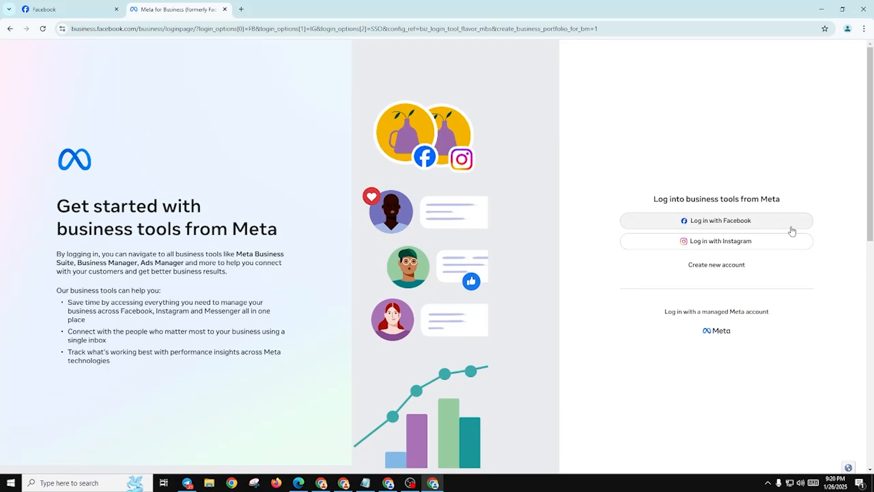
{"action": "left_click", "coordinate": [725, 270]}
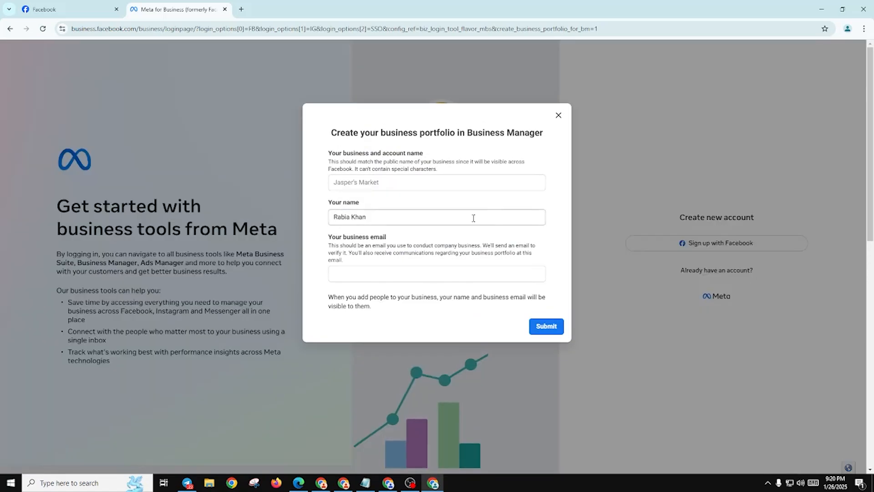
{"action": "left_click", "coordinate": [558, 118]}
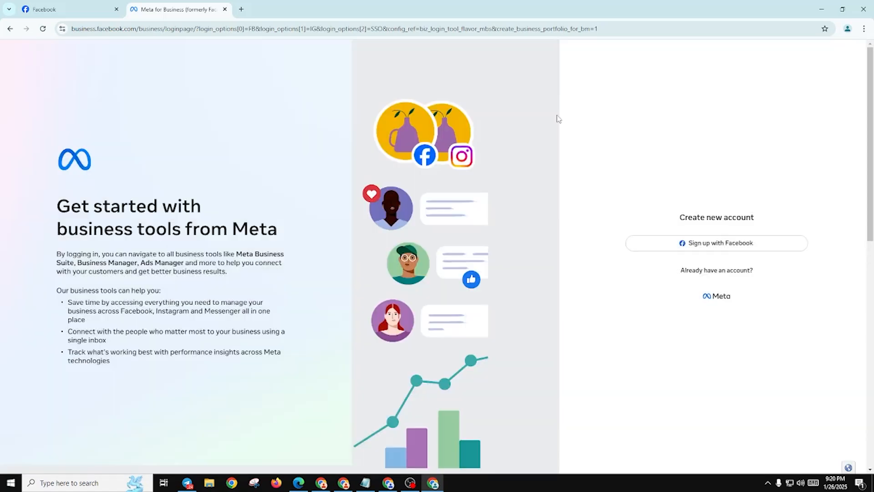
{"action": "left_click", "coordinate": [704, 271]}
Enter 'Bk 59' as the business name, then open another browser tab.
{"action": "left_click", "coordinate": [394, 182]}
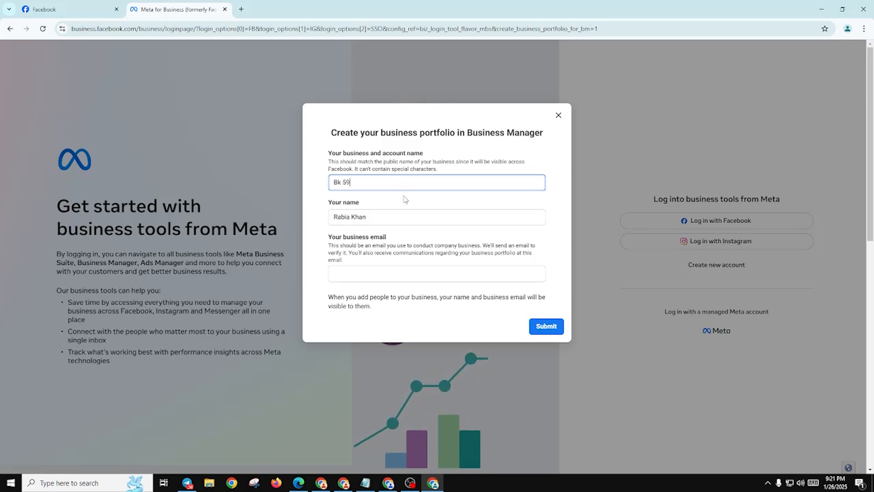
{"action": "left_click", "coordinate": [372, 270]}
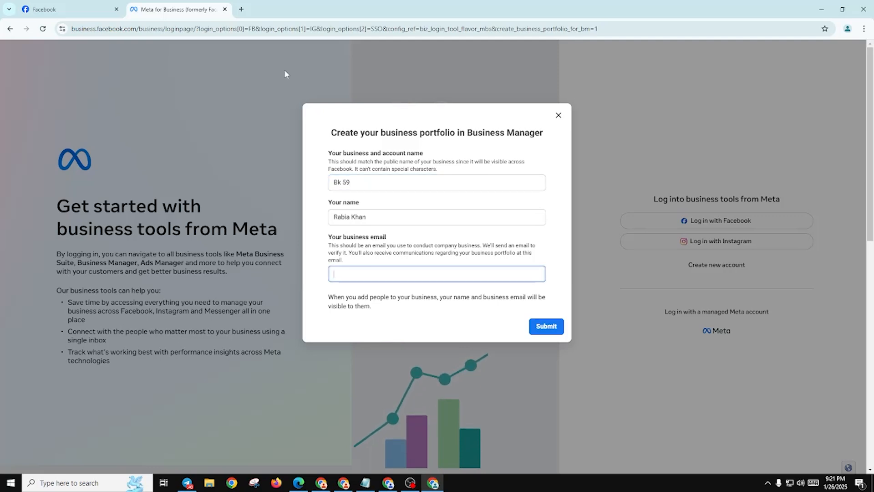
{"action": "left_click", "coordinate": [242, 9]}
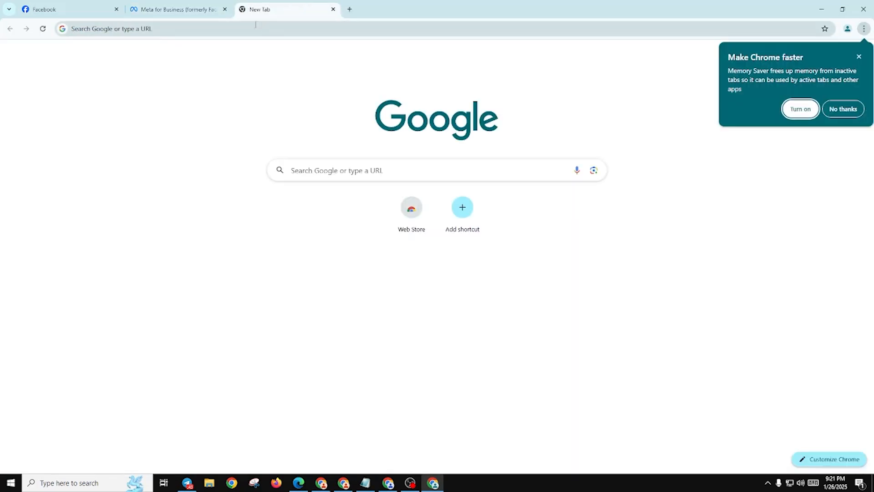
Search Google for 'temp mail' and open the temp-mail.io site.
{"action": "left_click", "coordinate": [255, 27]}
{"action": "type", "text": "temp"}
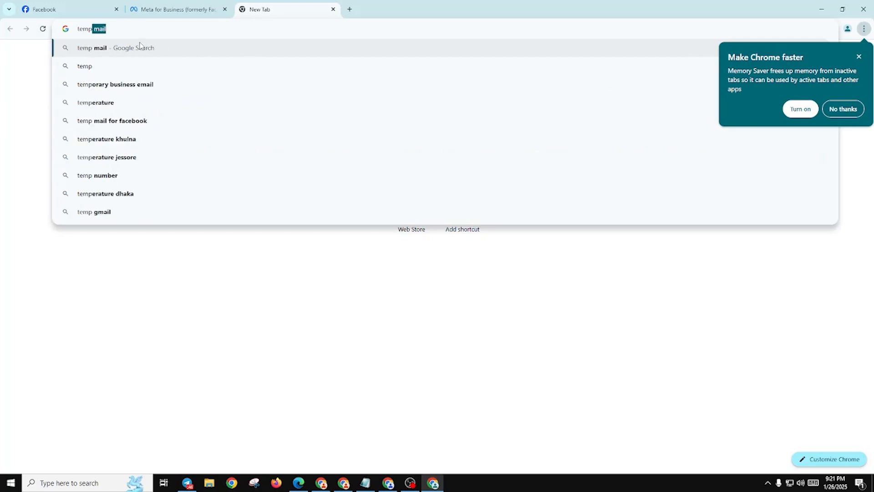
{"action": "left_click", "coordinate": [140, 47]}
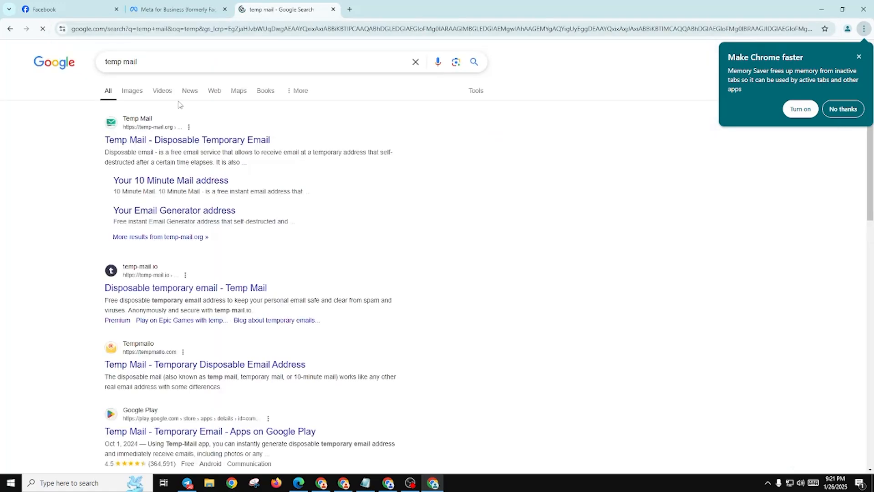
{"action": "left_click", "coordinate": [154, 289]}
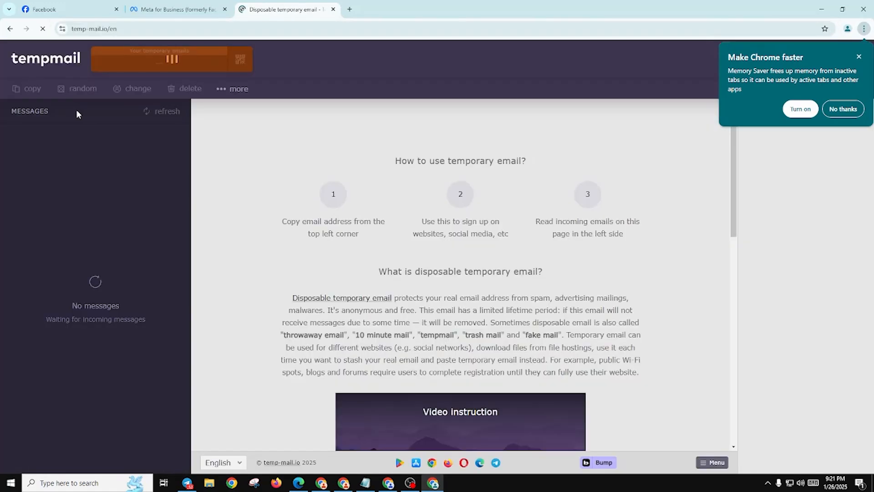
{"action": "left_click", "coordinate": [842, 109]}
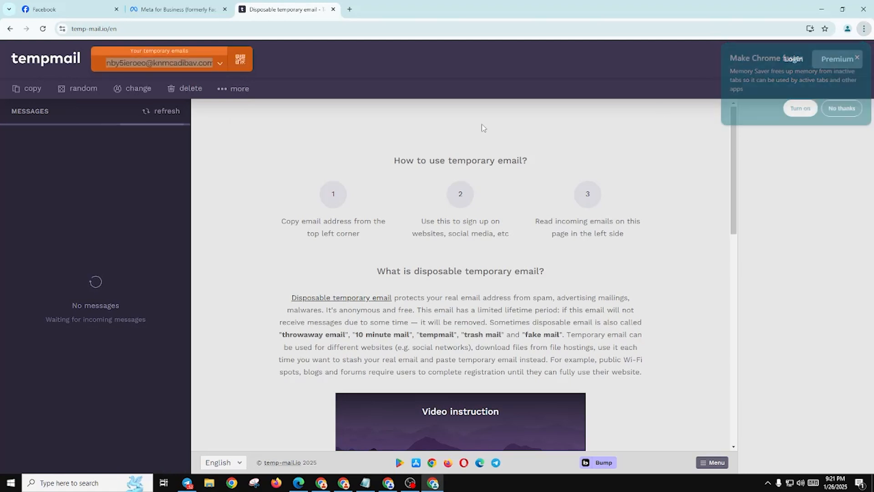
Copy the temporary email address and bring up the Meta business email field's menu.
{"action": "left_click", "coordinate": [146, 66]}
{"action": "key", "text": "ctrl+c"}
{"action": "left_click", "coordinate": [147, 65]}
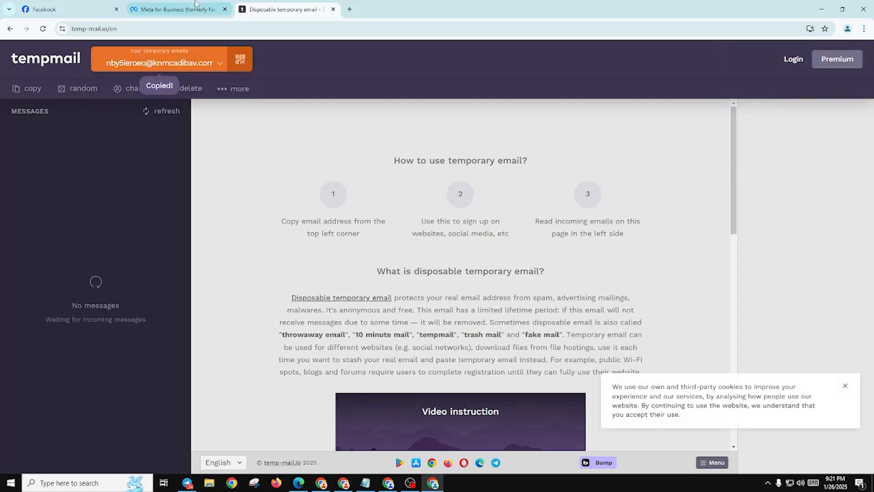
{"action": "left_click", "coordinate": [177, 9]}
{"action": "right_click", "coordinate": [402, 274]}
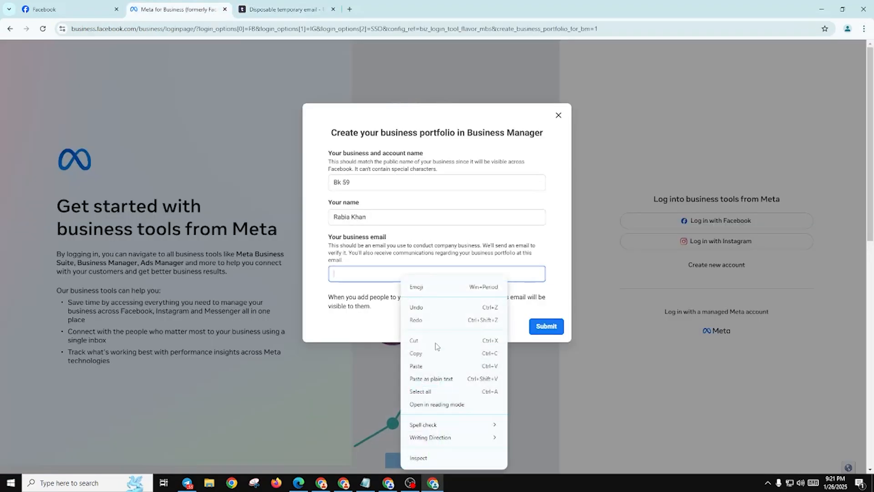
Paste the temporary address as business email, submit, and acknowledge Bk 59 was created.
{"action": "left_click", "coordinate": [436, 366]}
{"action": "scroll", "coordinate": [457, 289], "scroll_direction": "down", "scroll_amount": 1}
{"action": "scroll", "coordinate": [457, 289], "scroll_direction": "down", "scroll_amount": 4}
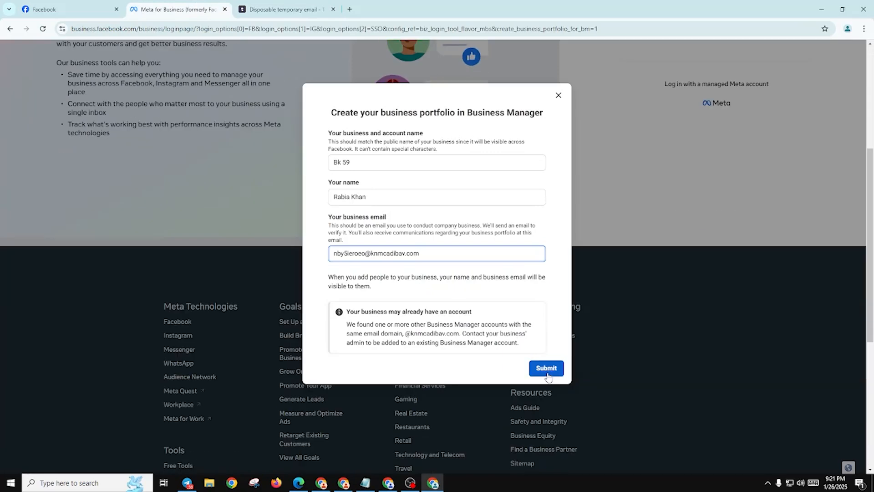
{"action": "left_click", "coordinate": [548, 371]}
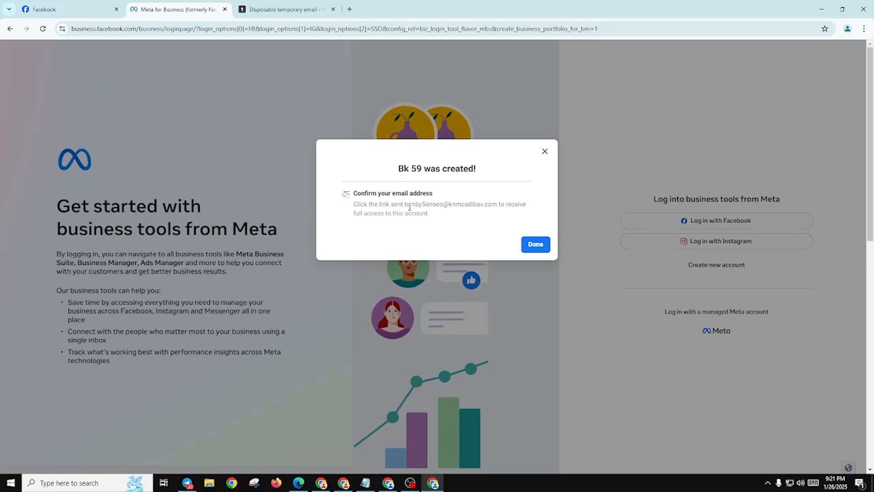
{"action": "left_click", "coordinate": [534, 245]}
{"action": "left_click", "coordinate": [284, 9]}
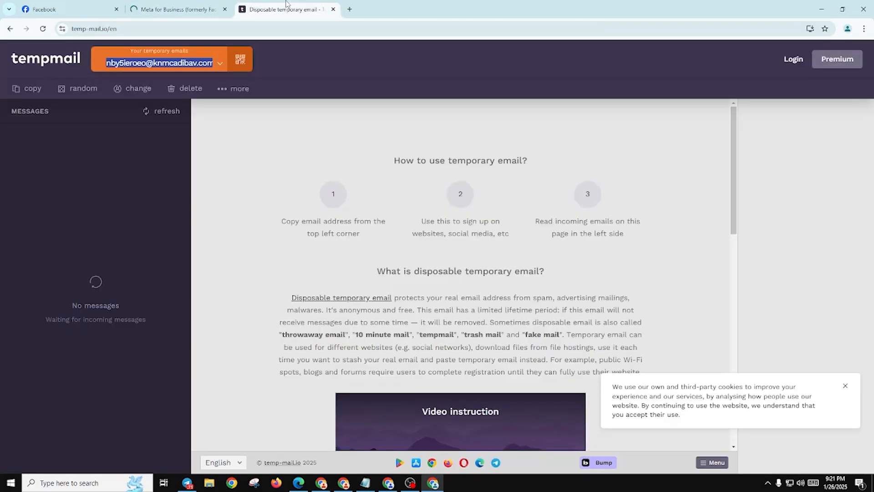
Refresh the Temp Mail inbox, open Facebook's confirmation message and confirm the business email.
{"action": "left_click", "coordinate": [163, 111]}
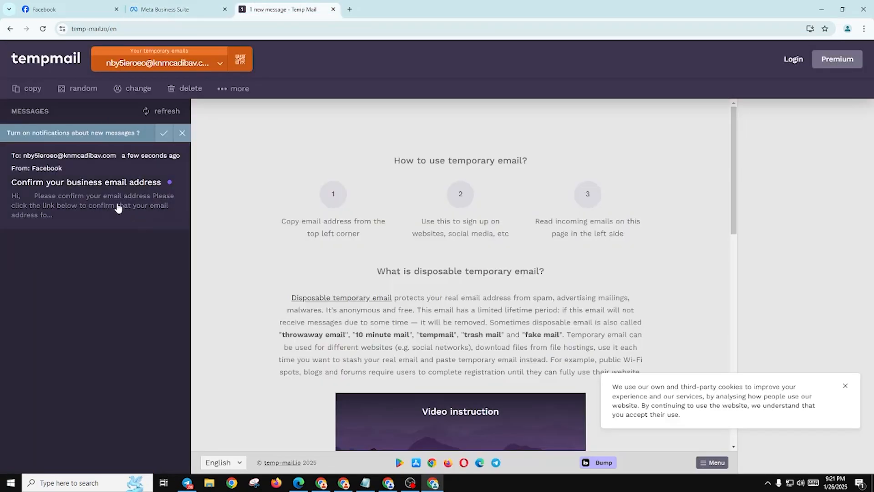
{"action": "left_click", "coordinate": [118, 208]}
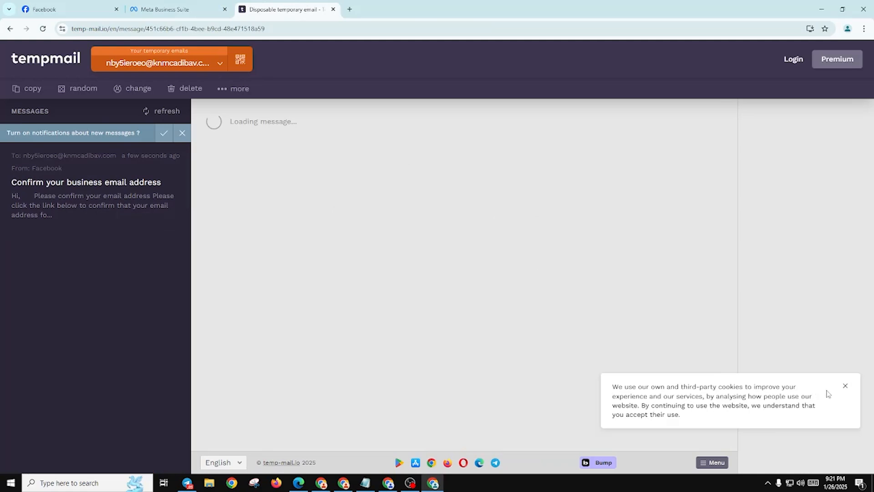
{"action": "left_click", "coordinate": [845, 386]}
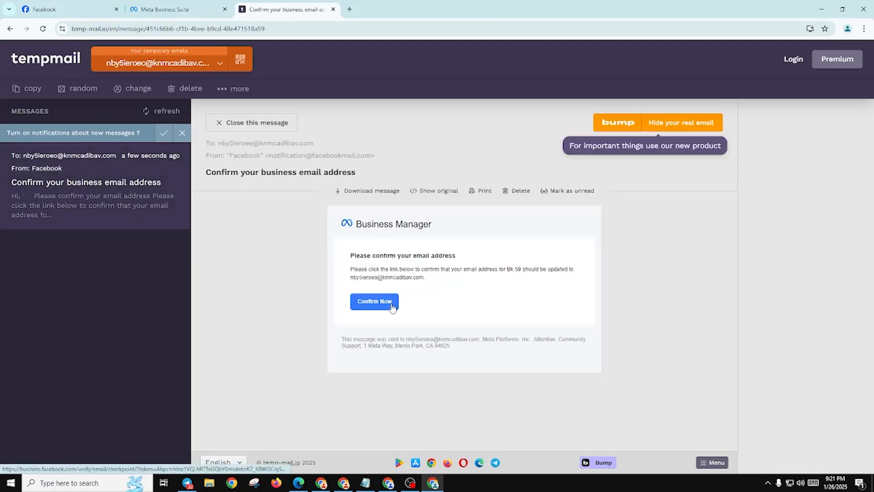
{"action": "left_click", "coordinate": [377, 302]}
Open and close the Bk 59 business portfolio list in Meta Business Suite.
{"action": "left_click", "coordinate": [159, 9]}
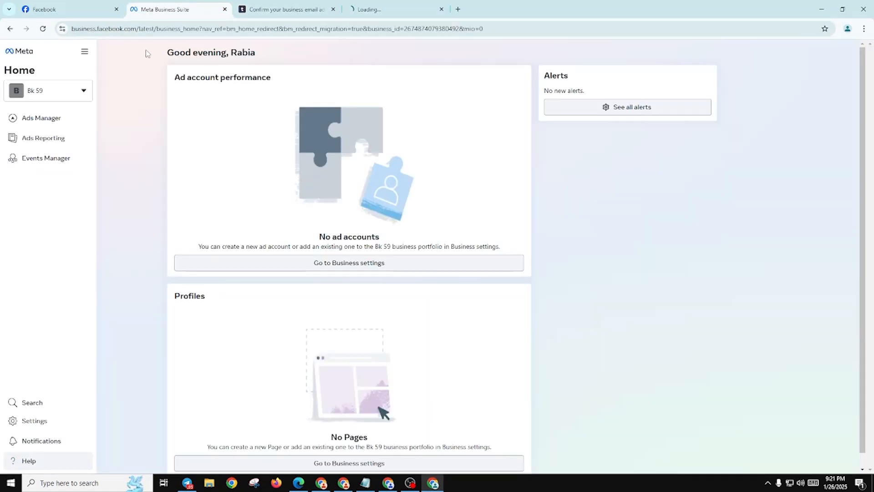
{"action": "left_click", "coordinate": [64, 93]}
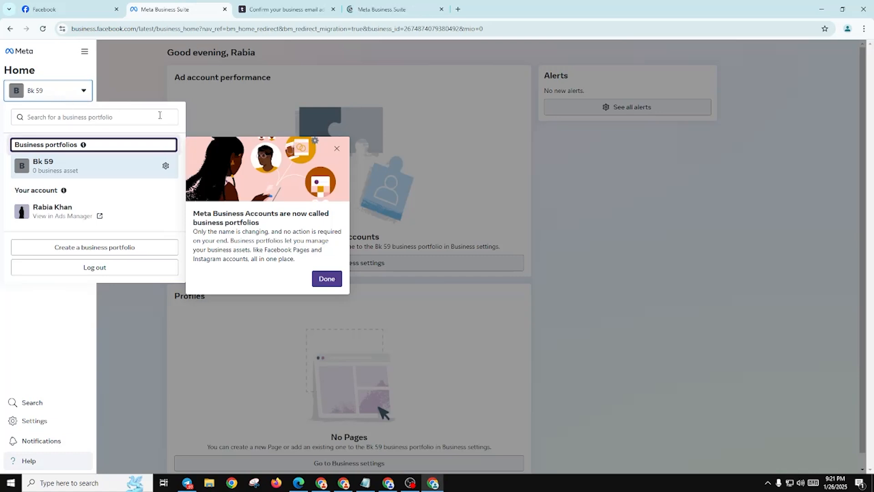
{"action": "left_click", "coordinate": [111, 51]}
Check Bk 59's People settings showing one full-control member, then return to Facebook.
{"action": "left_click", "coordinate": [284, 9]}
{"action": "left_click", "coordinate": [382, 9]}
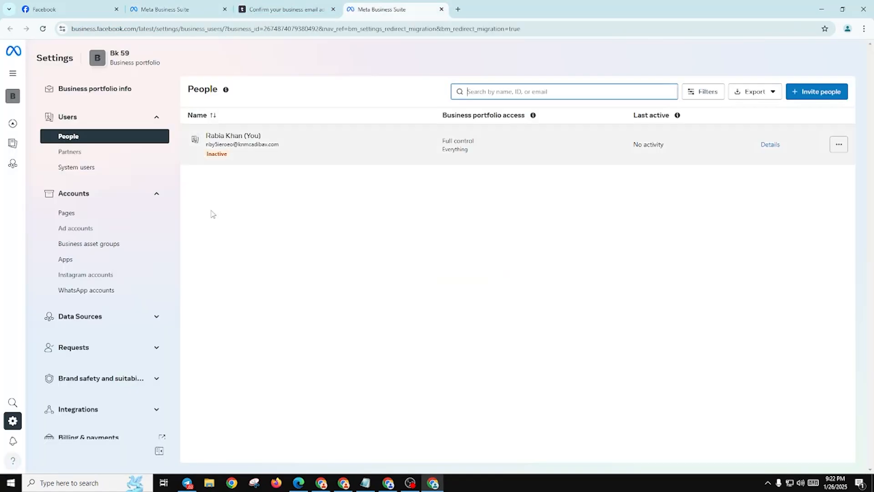
{"action": "left_click", "coordinate": [284, 9]}
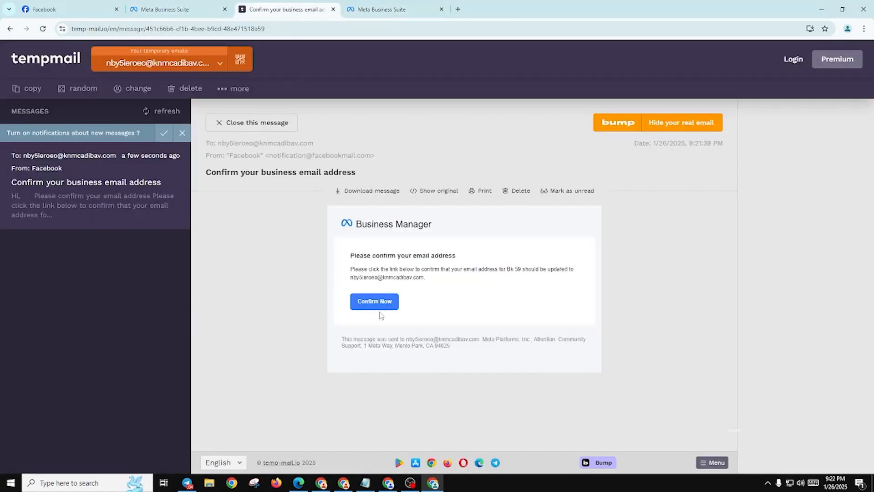
{"action": "left_click", "coordinate": [178, 9]}
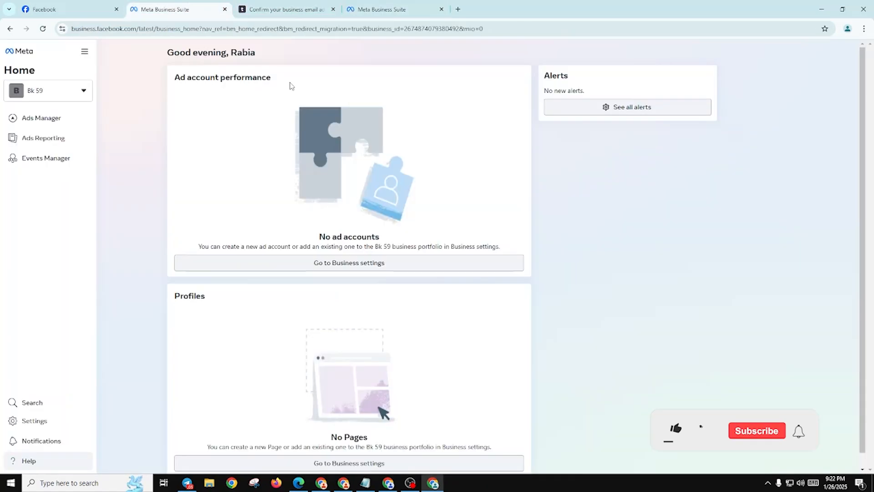
{"action": "left_click", "coordinate": [403, 5]}
{"action": "left_click", "coordinate": [289, 5]}
{"action": "left_click", "coordinate": [394, 5]}
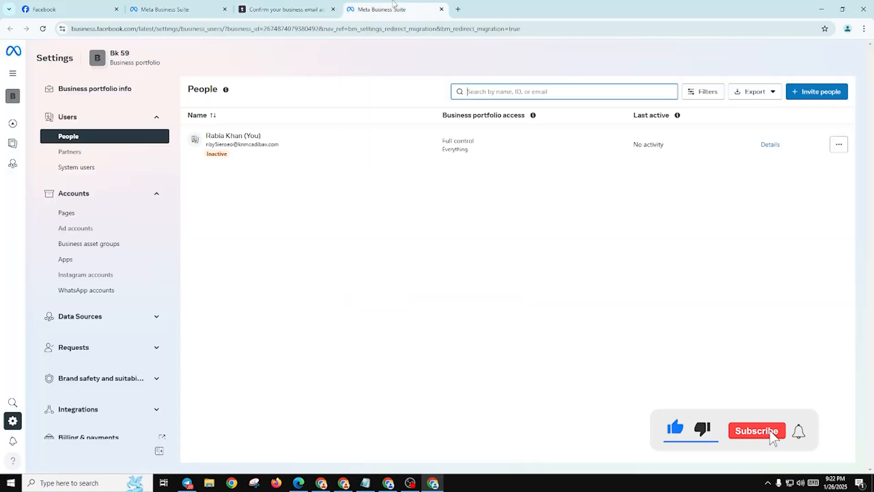
{"action": "scroll", "coordinate": [152, 261], "scroll_direction": "down", "scroll_amount": 4}
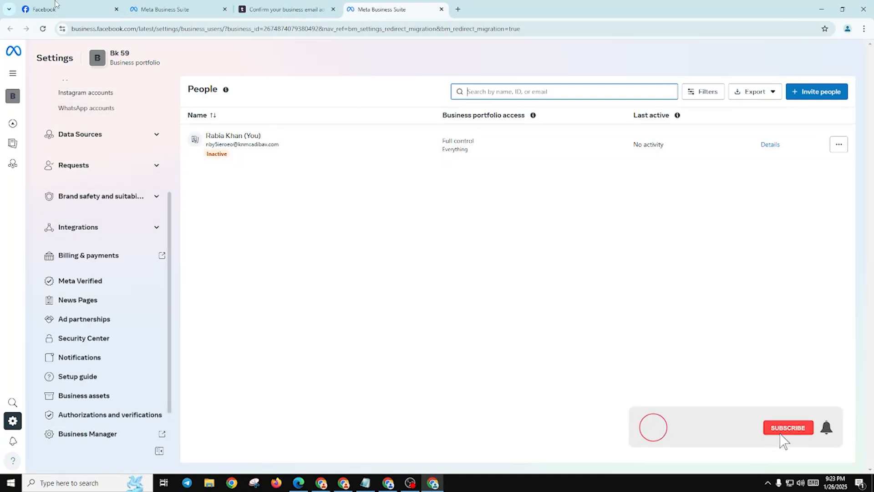
{"action": "left_click", "coordinate": [42, 8]}
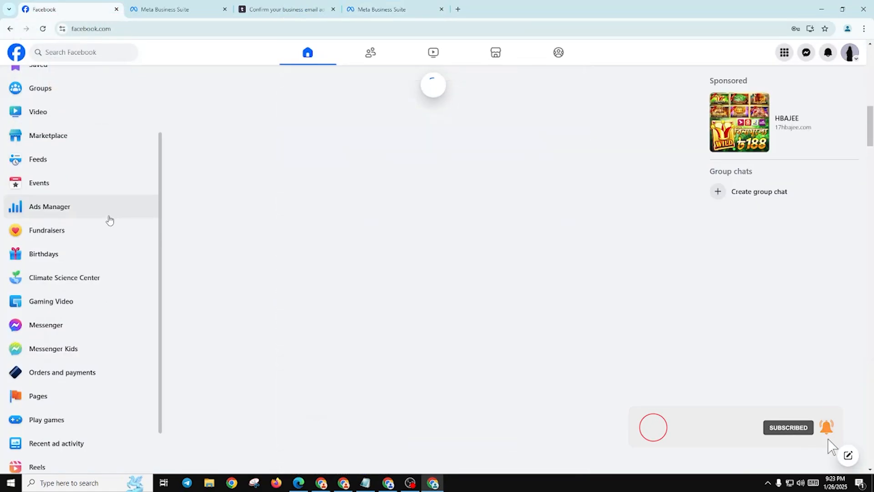
Open Pages from Facebook's left sidebar to reach Discover Pages.
{"action": "scroll", "coordinate": [68, 319], "scroll_direction": "up", "scroll_amount": 1}
{"action": "scroll", "coordinate": [43, 250], "scroll_direction": "down", "scroll_amount": 2}
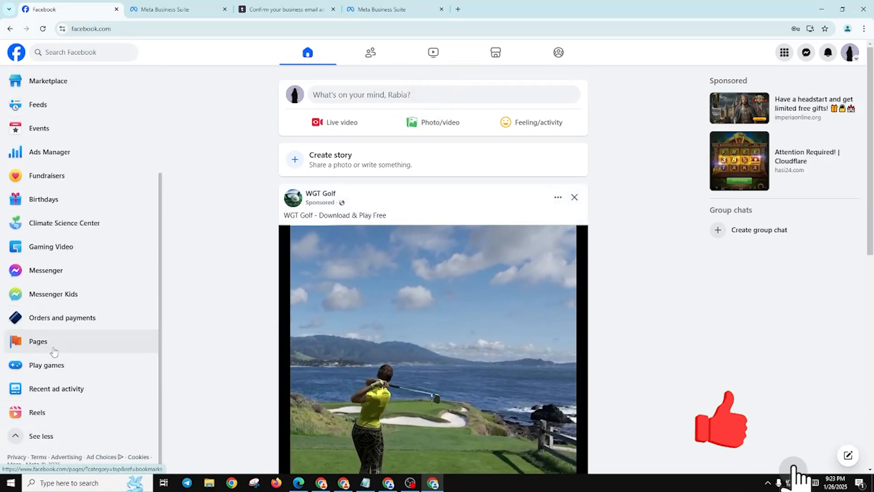
{"action": "left_click", "coordinate": [37, 348]}
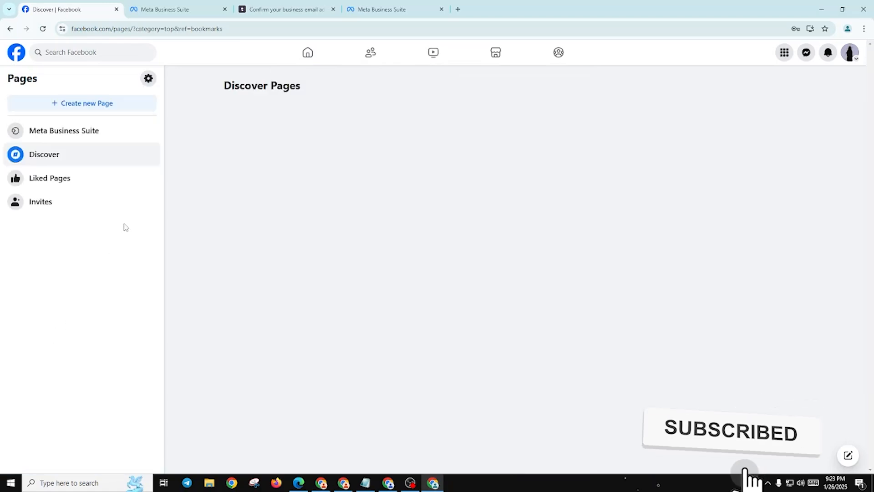
Start a new Facebook Page and name it '7 Minute solution'.
{"action": "left_click", "coordinate": [72, 105]}
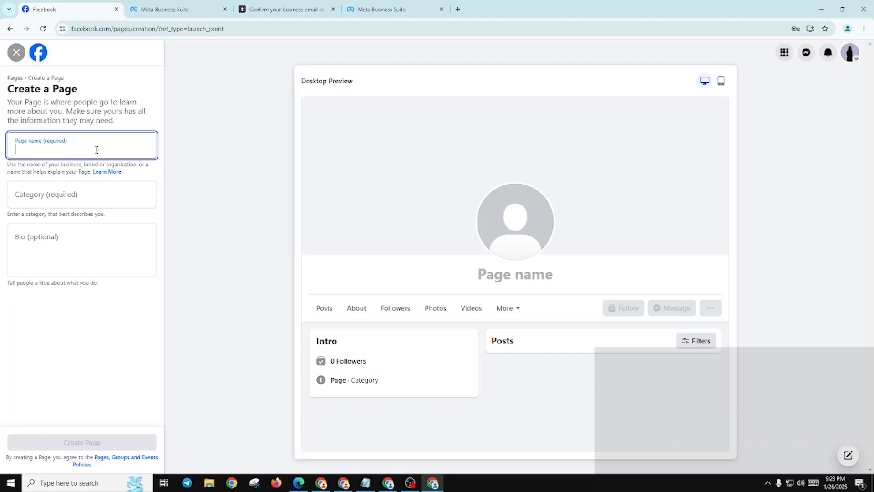
{"action": "type", "text": "7 Mi"}
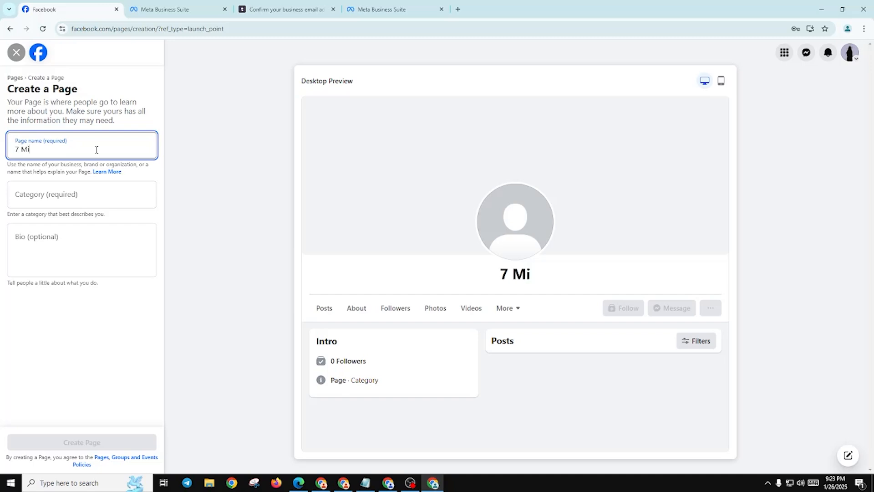
{"action": "type", "text": "nute s"}
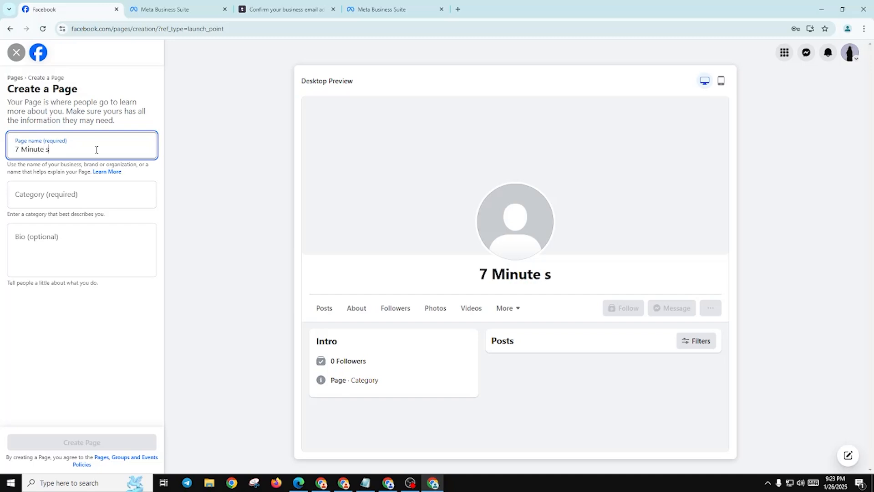
{"action": "type", "text": "olut"}
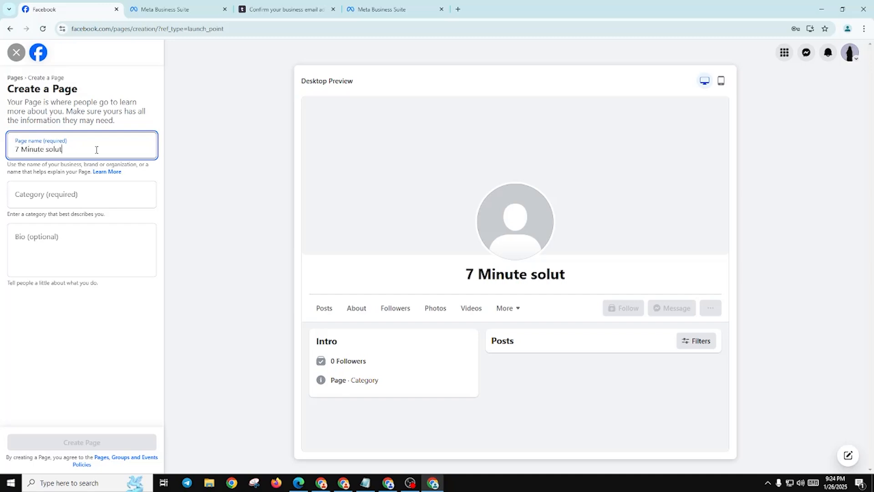
{"action": "type", "text": "ion"}
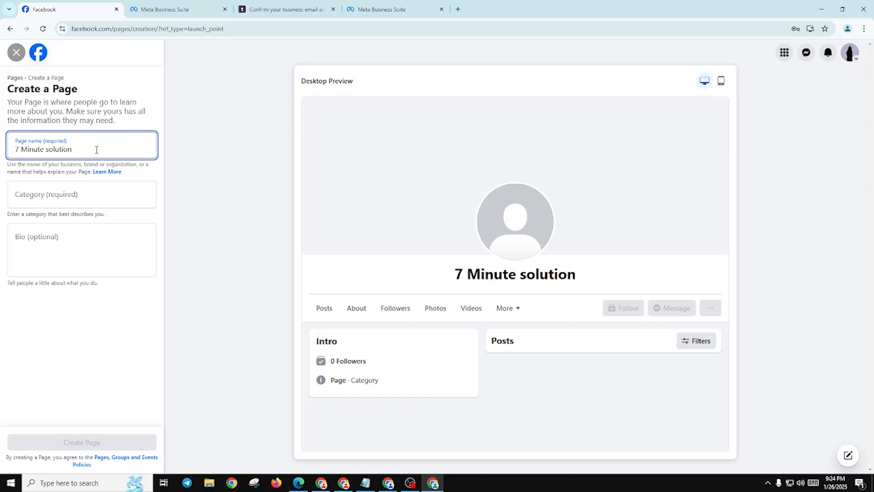
Try out text in the new Page's Category field.
{"action": "left_click", "coordinate": [64, 193]}
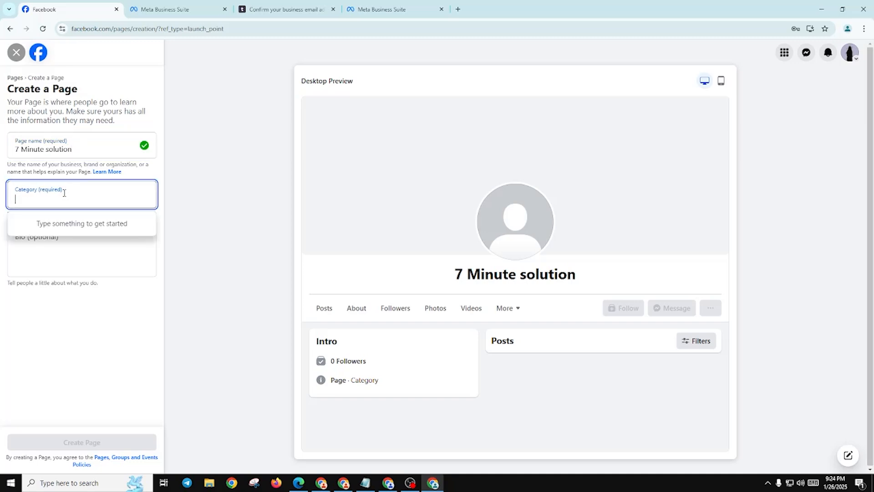
{"action": "type", "text": "re"}
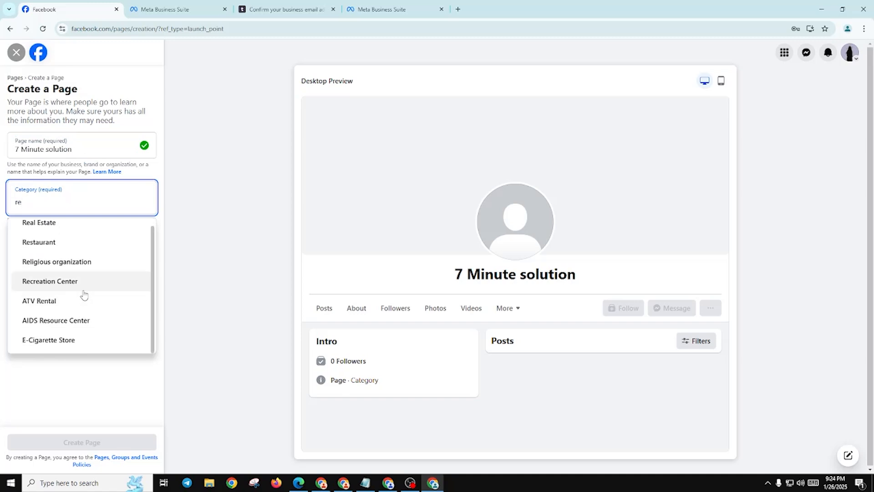
{"action": "key", "text": "BackSpace"}
{"action": "key", "text": "BackSpace"}
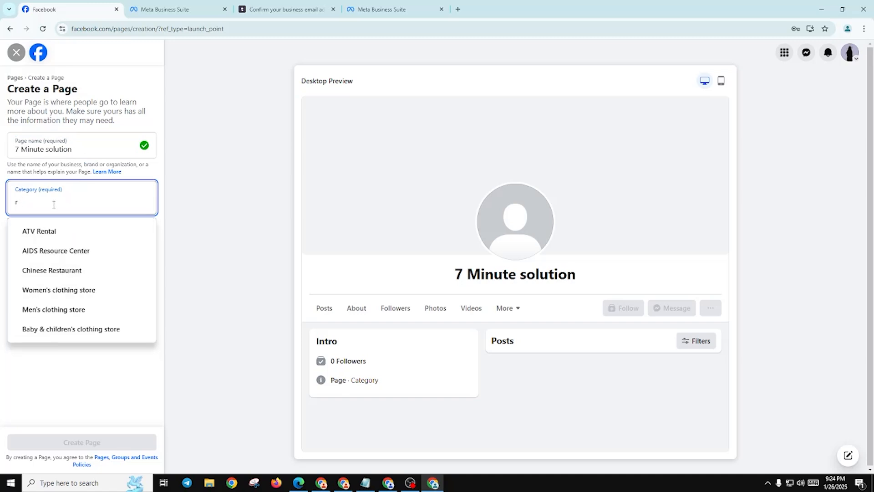
{"action": "type", "text": "ac"}
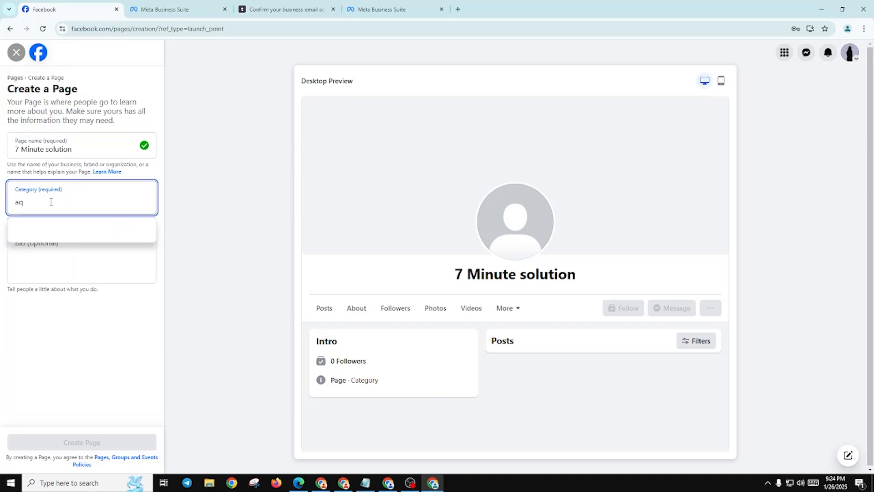
{"action": "key", "text": "BackSpace"}
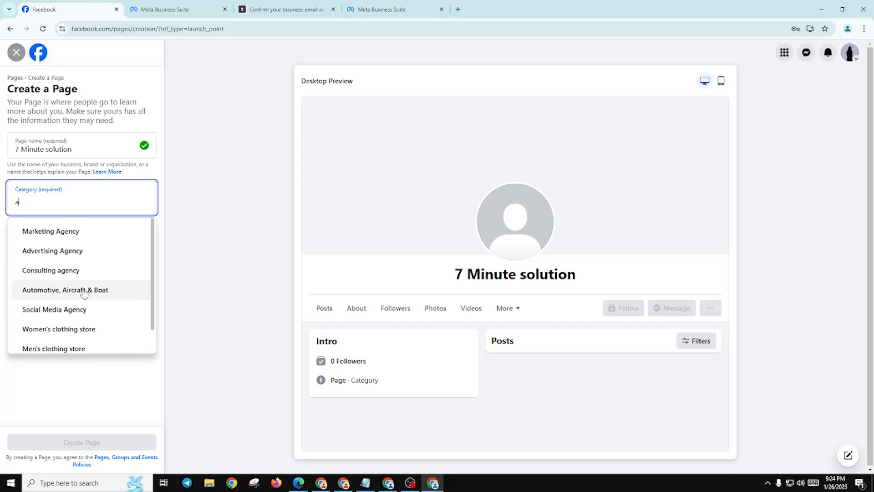
{"action": "left_click_drag", "start_coordinate": [58, 206], "coordinate": [6, 207]}
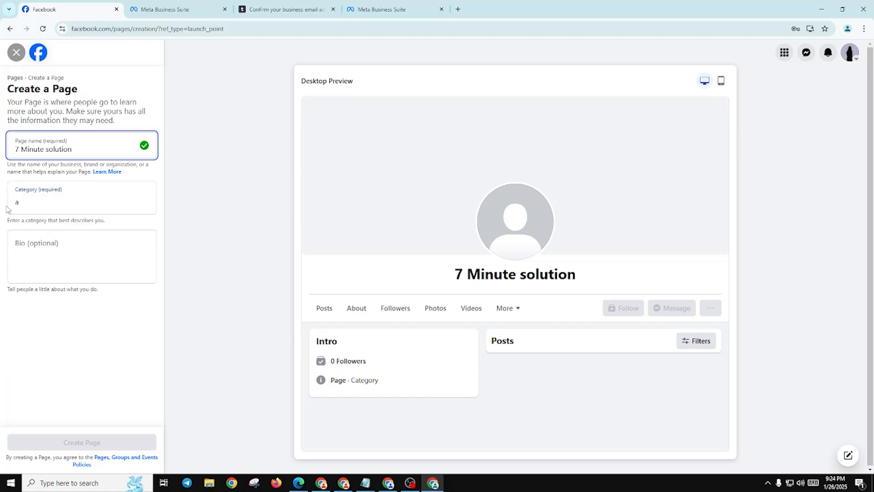
{"action": "type", "text": "re"}
{"action": "left_click", "coordinate": [52, 202]}
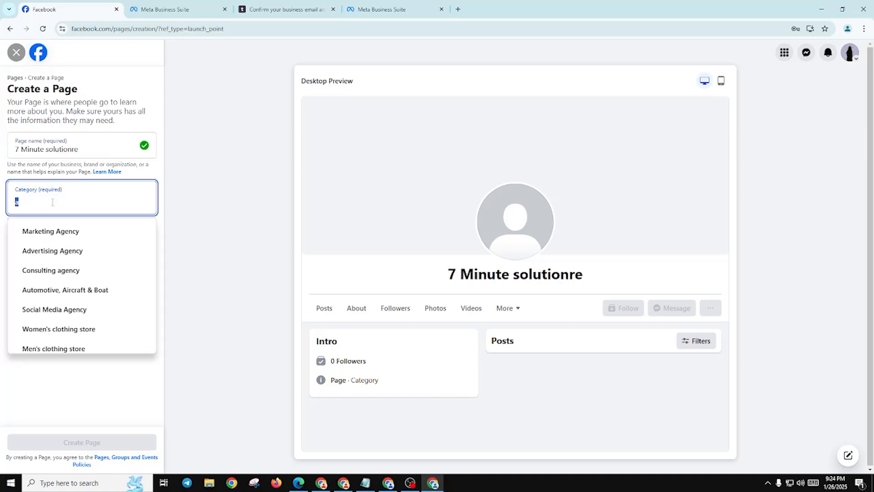
Remove stray letters from the Page name and set the category to Shopping Service.
{"action": "left_click", "coordinate": [87, 152]}
{"action": "key", "text": "BackSpace"}
{"action": "key", "text": "BackSpace"}
{"action": "left_click", "coordinate": [75, 198]}
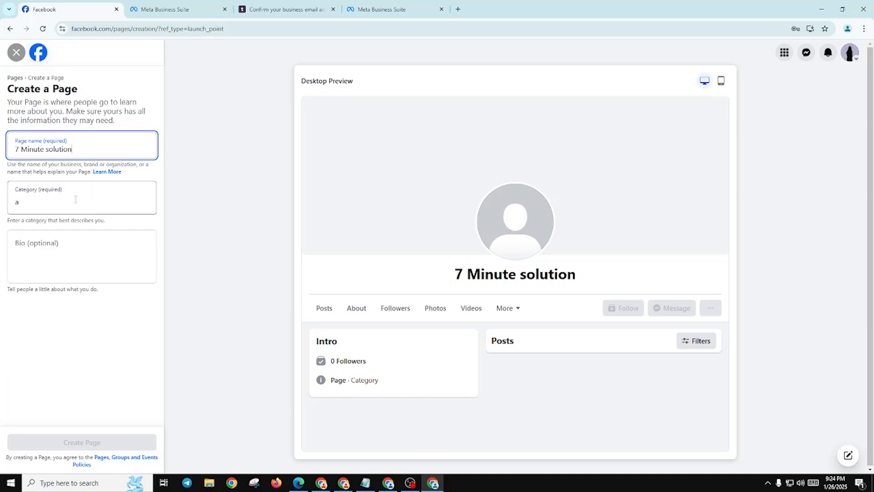
{"action": "key", "text": "BackSpace"}
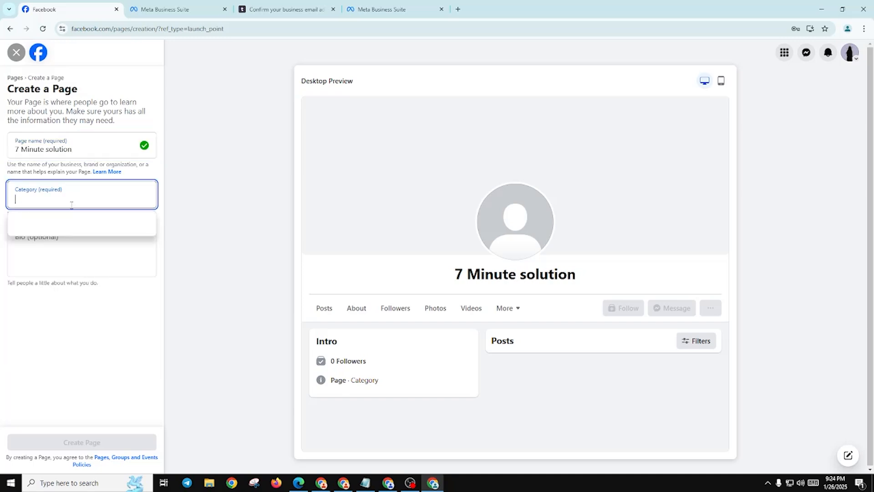
{"action": "type", "text": "re"}
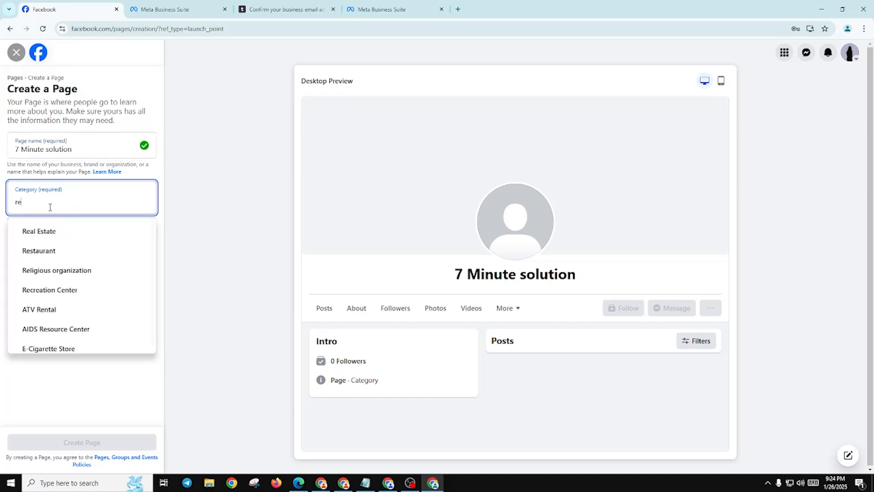
{"action": "left_click_drag", "start_coordinate": [49, 205], "coordinate": [3, 208]}
{"action": "type", "text": "sho"}
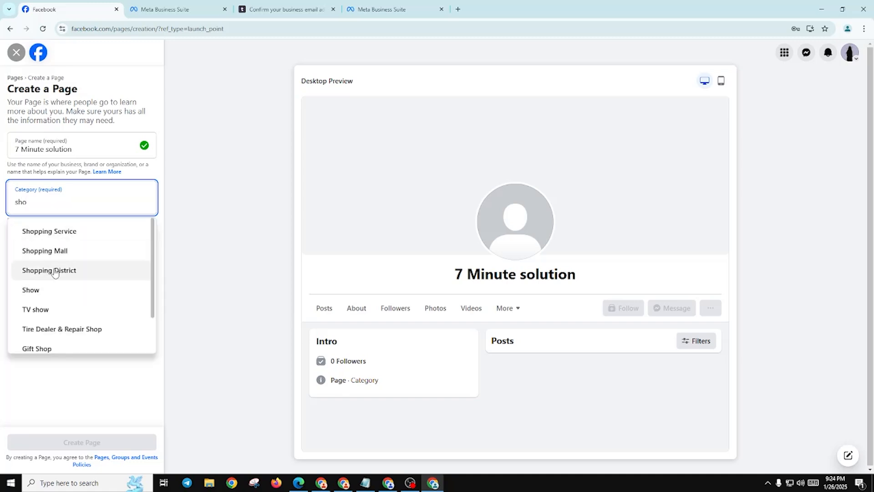
{"action": "left_click", "coordinate": [48, 233]}
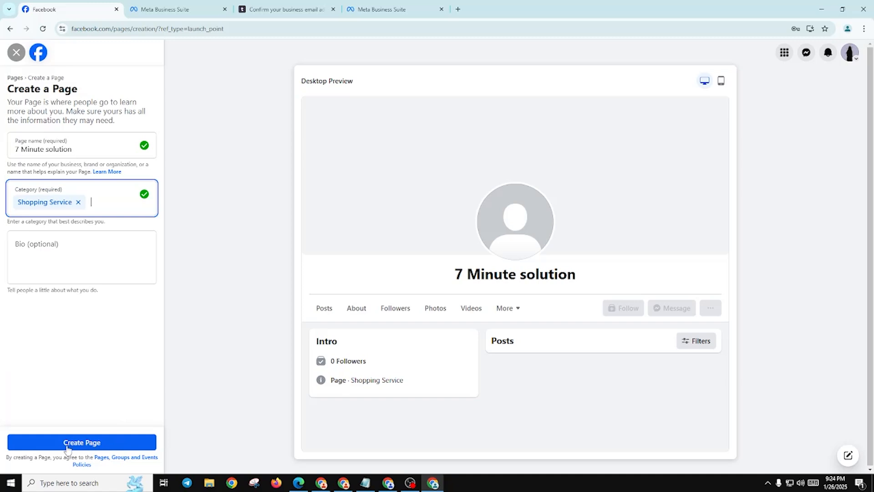
{"action": "left_click", "coordinate": [93, 328]}
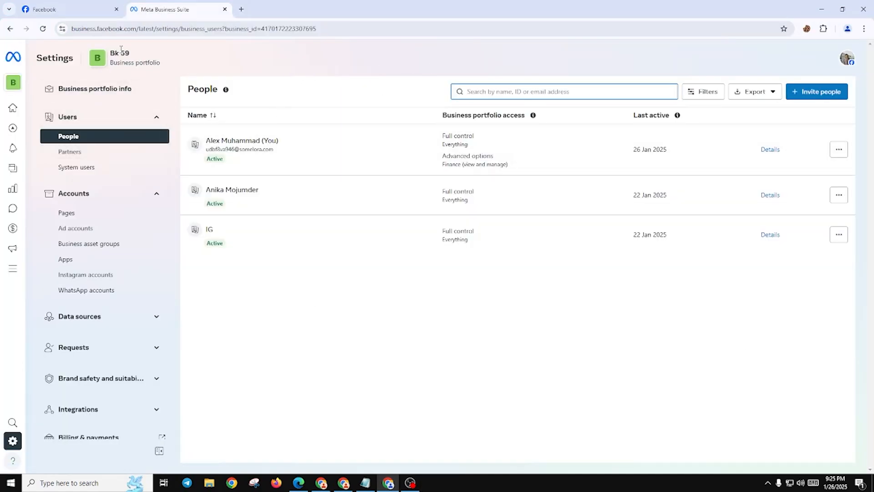
Select the Rose Khan page name on Facebook, then return to Bk 59's People settings.
{"action": "scroll", "coordinate": [122, 219], "scroll_direction": "down", "scroll_amount": 3}
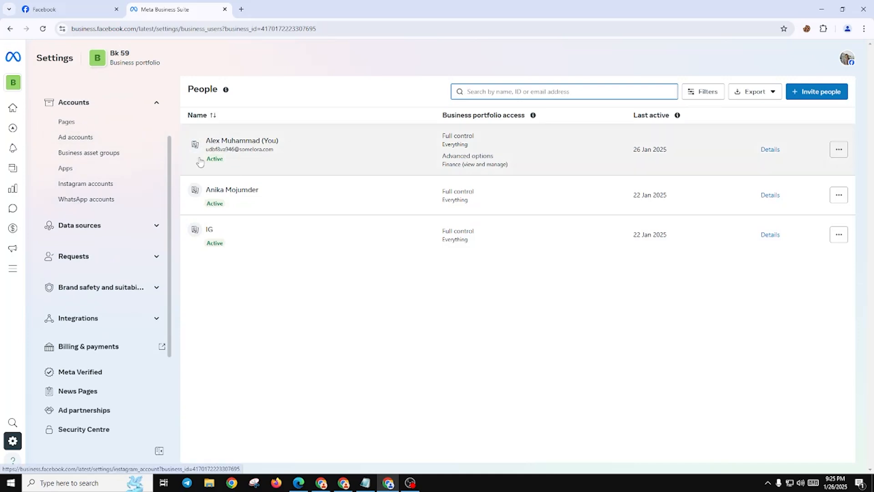
{"action": "left_click", "coordinate": [68, 9]}
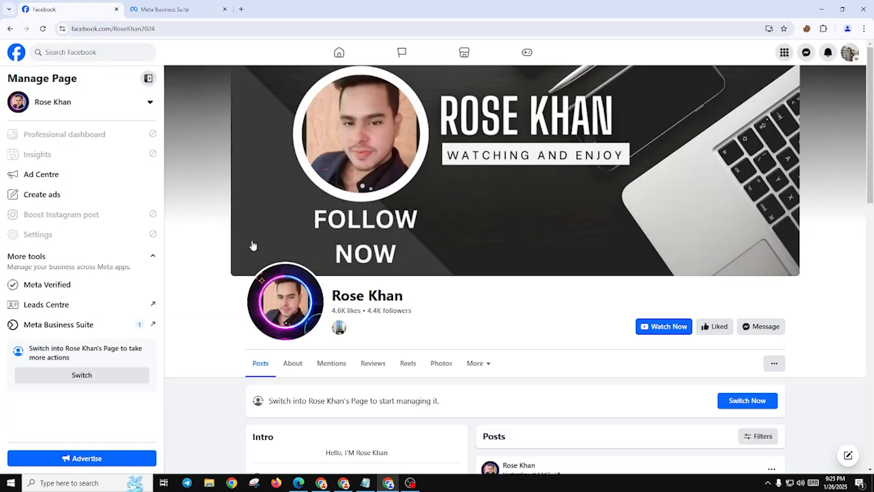
{"action": "triple_click", "coordinate": [348, 294]}
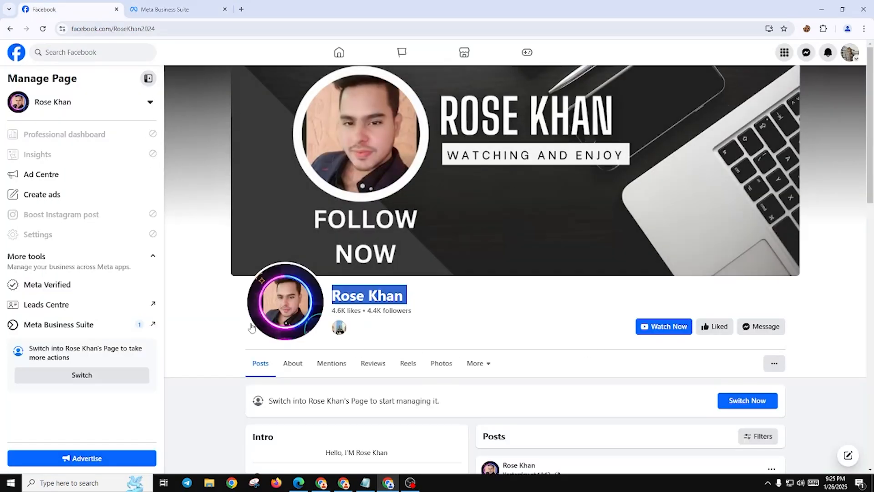
{"action": "left_click", "coordinate": [190, 5]}
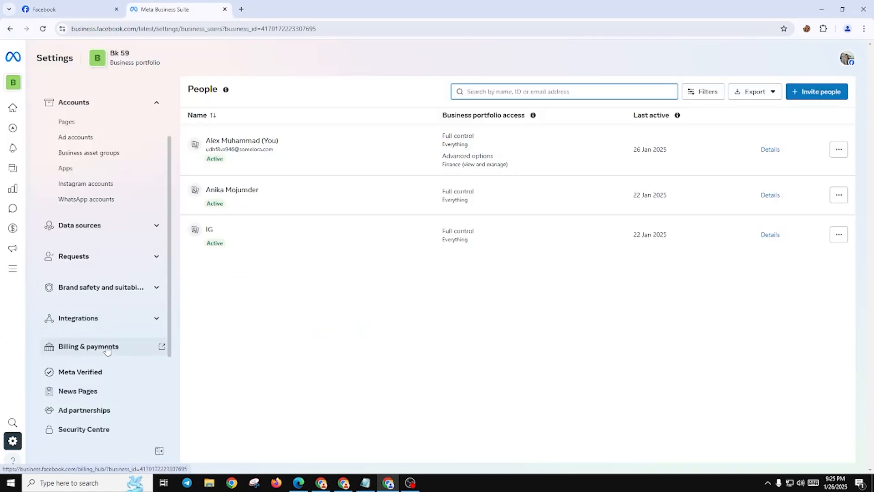
{"action": "scroll", "coordinate": [91, 182], "scroll_direction": "up", "scroll_amount": 2}
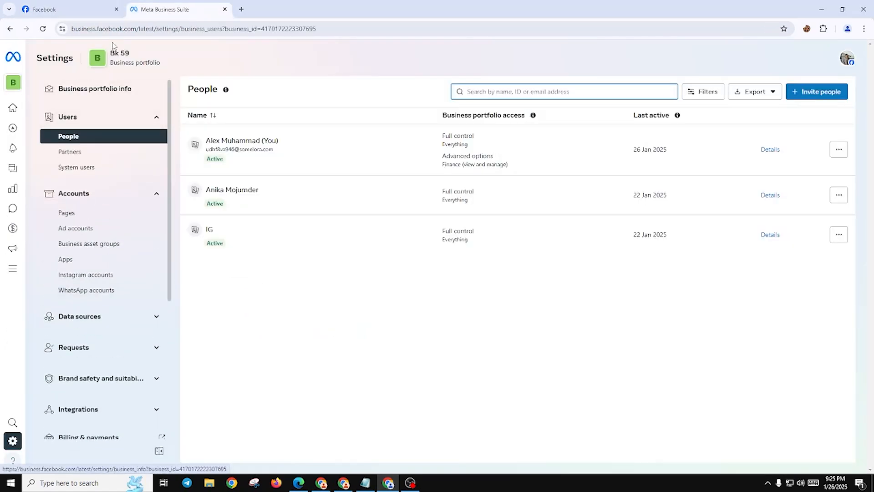
{"action": "scroll", "coordinate": [97, 376], "scroll_direction": "down", "scroll_amount": 3}
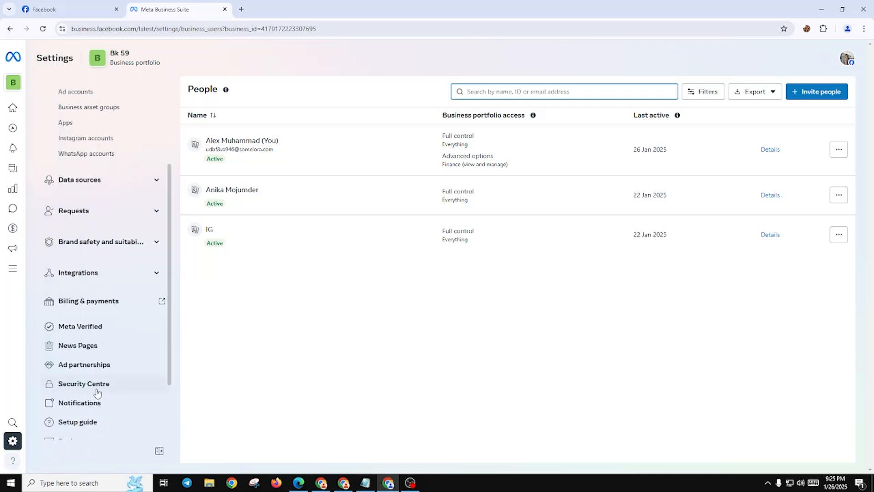
Open Bk 59's Billing & payments, start adding a payment method, then return to People settings.
{"action": "left_click", "coordinate": [103, 302]}
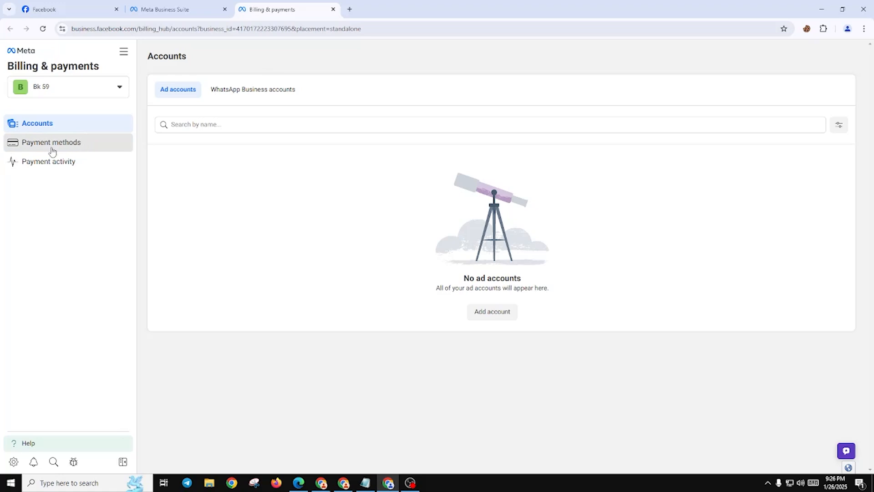
{"action": "left_click", "coordinate": [80, 144]}
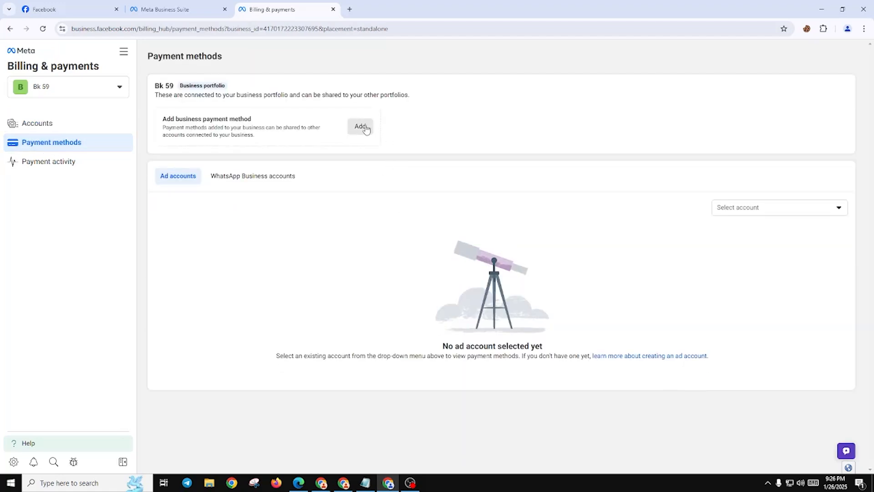
{"action": "left_click", "coordinate": [367, 131]}
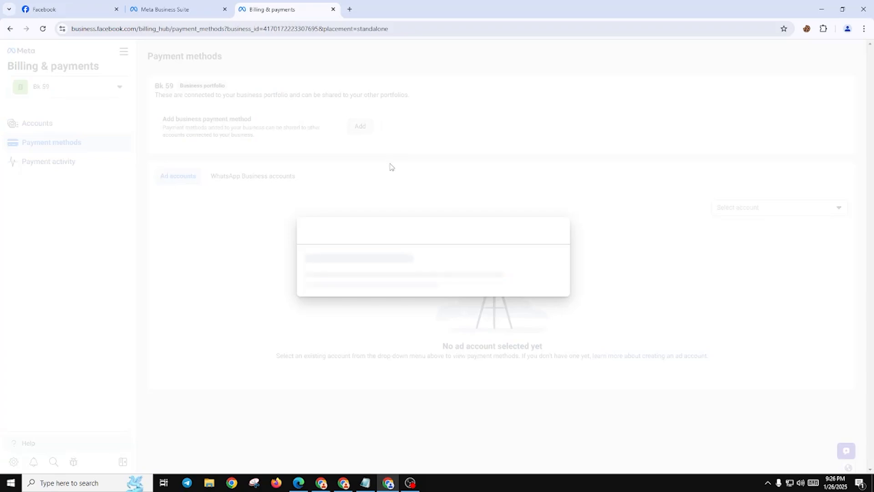
{"action": "left_click", "coordinate": [191, 9]}
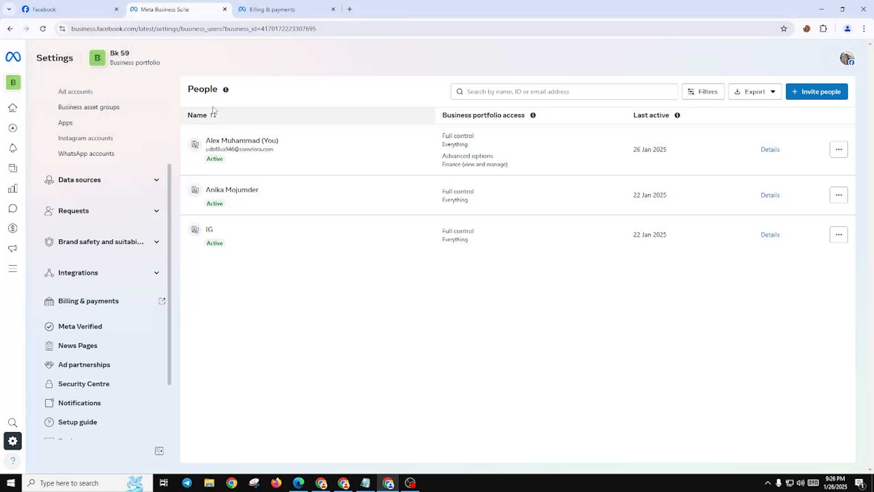
Go from the Rose Khan page to the home feed and open Ads Manager via See more.
{"action": "left_click", "coordinate": [58, 5]}
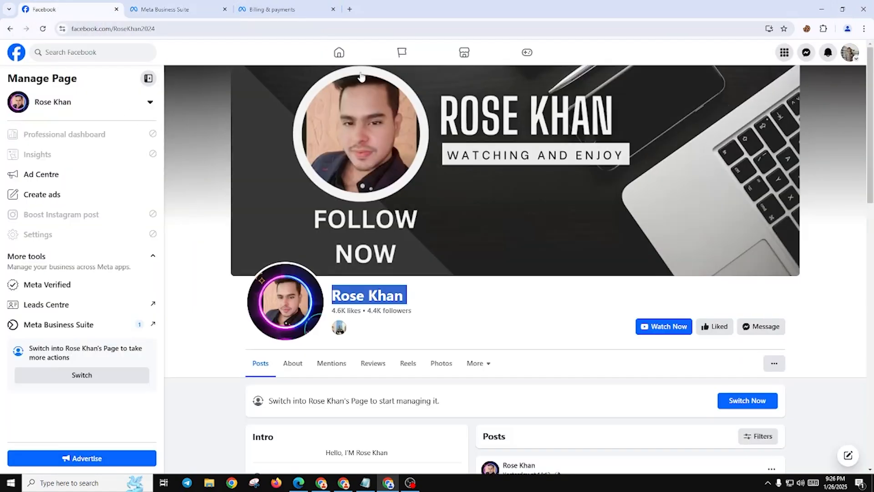
{"action": "left_click", "coordinate": [339, 53]}
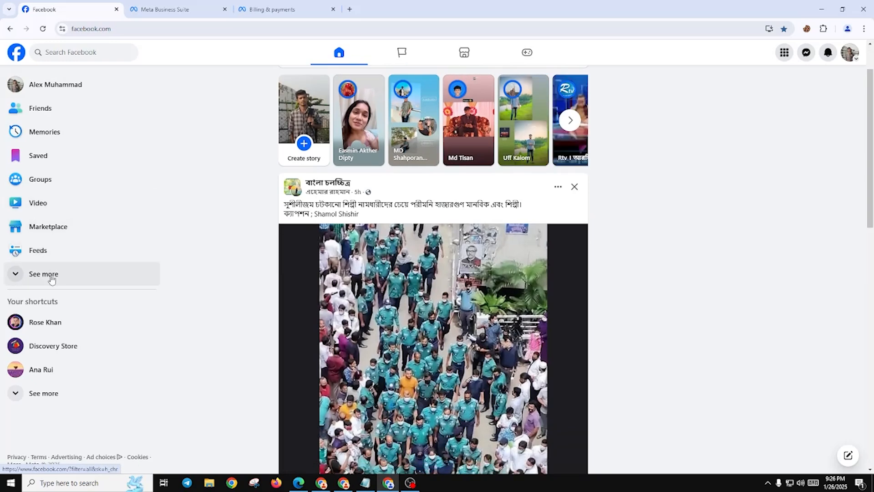
{"action": "left_click", "coordinate": [53, 274]}
{"action": "scroll", "coordinate": [58, 244], "scroll_direction": "down", "scroll_amount": 1}
{"action": "scroll", "coordinate": [65, 183], "scroll_direction": "up", "scroll_amount": 1}
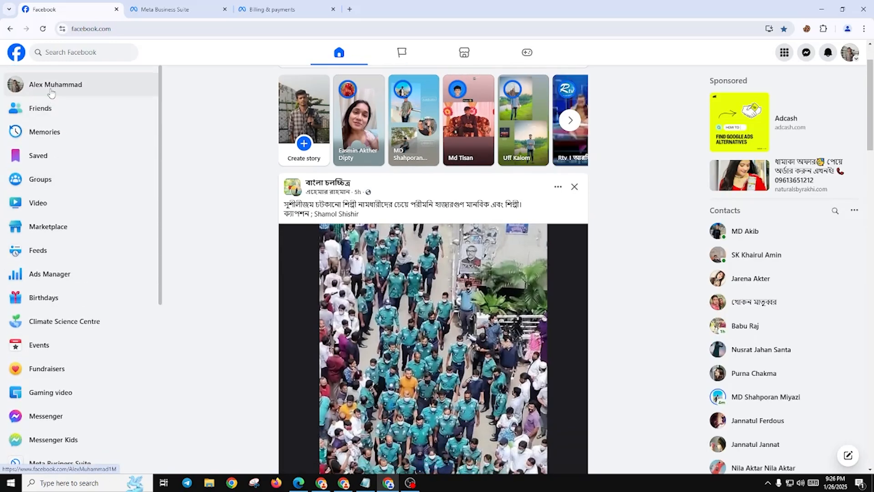
{"action": "scroll", "coordinate": [67, 186], "scroll_direction": "down", "scroll_amount": 2}
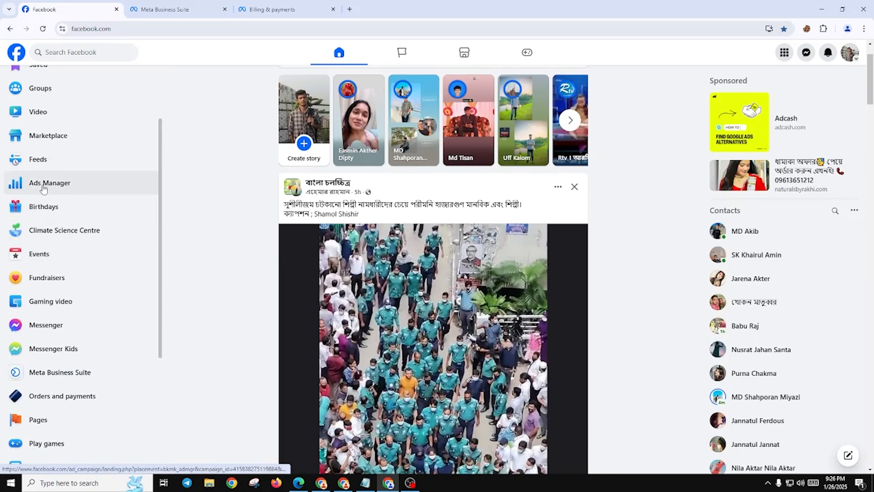
{"action": "scroll", "coordinate": [51, 182], "scroll_direction": "up", "scroll_amount": 2}
{"action": "scroll", "coordinate": [45, 373], "scroll_direction": "down", "scroll_amount": 5}
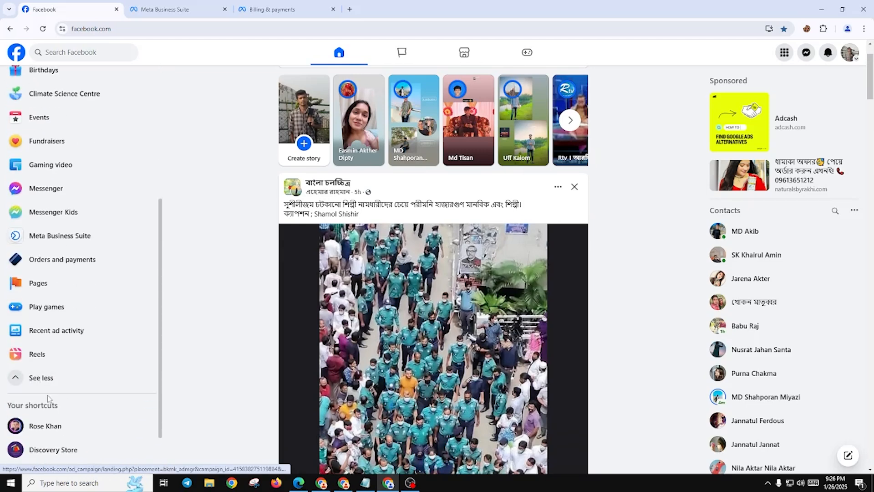
{"action": "scroll", "coordinate": [55, 350], "scroll_direction": "up", "scroll_amount": 5}
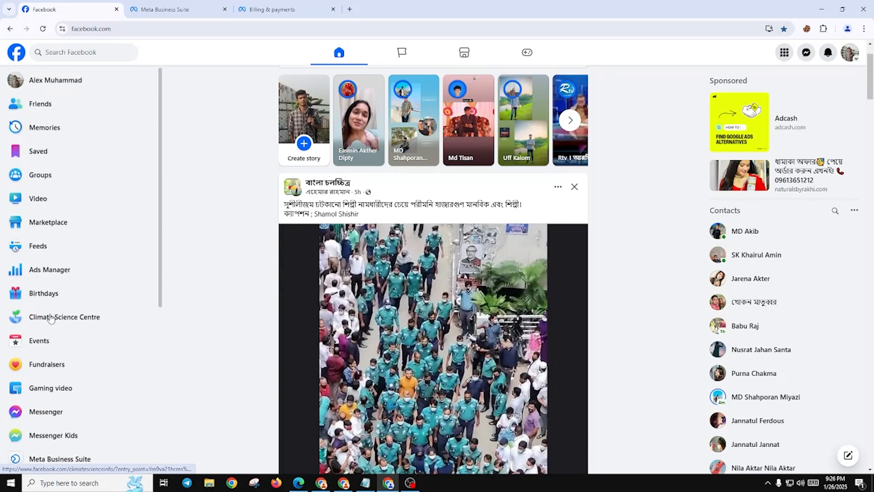
{"action": "left_click", "coordinate": [49, 279]}
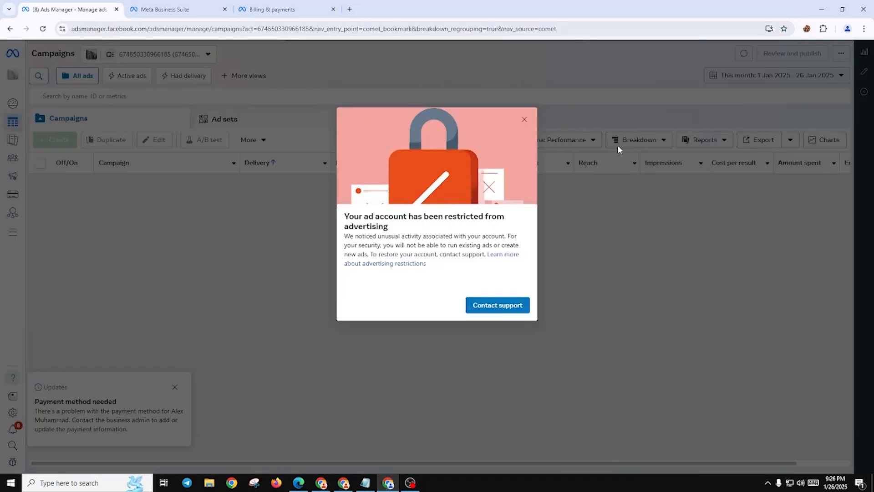
Dismiss the restricted-account and onboarding notices and check the ad account list without changing it.
{"action": "left_click", "coordinate": [524, 119]}
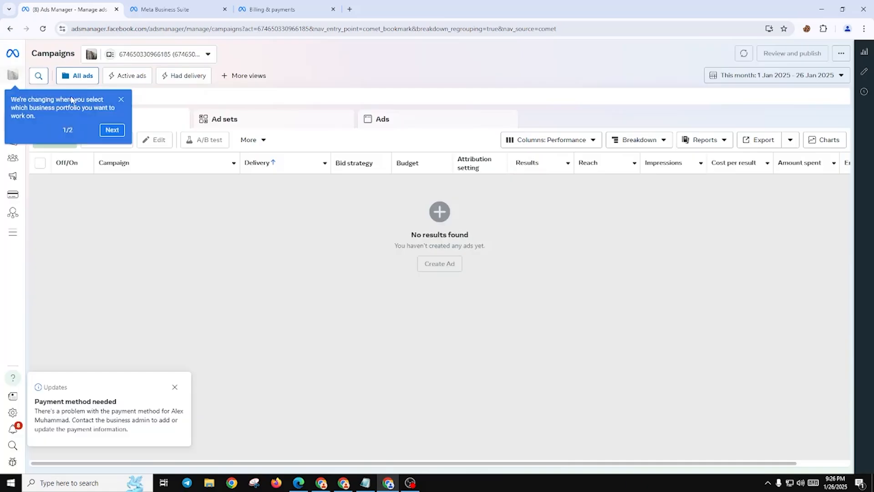
{"action": "left_click", "coordinate": [121, 100]}
{"action": "left_click", "coordinate": [145, 58]}
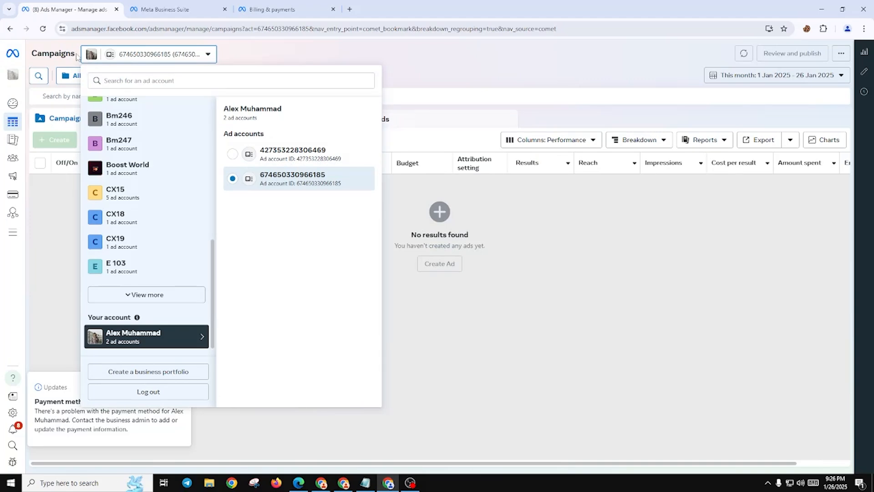
{"action": "left_click", "coordinate": [326, 64]}
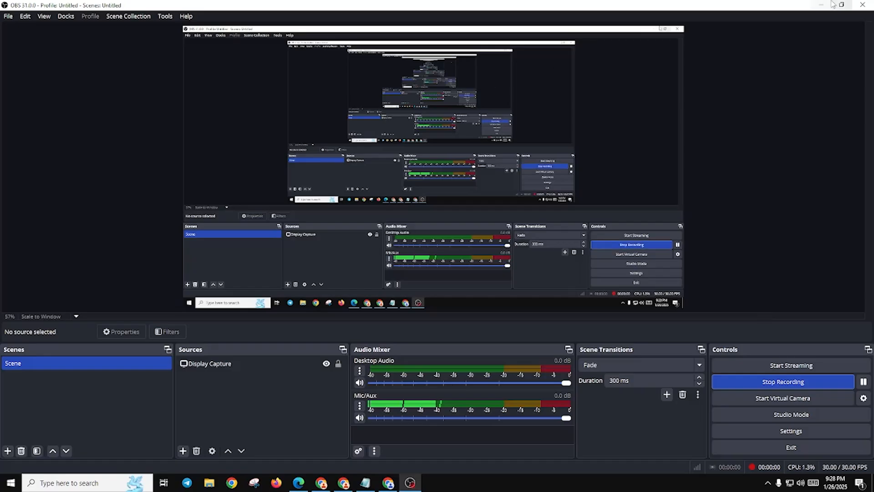
{"action": "left_click", "coordinate": [821, 5]}
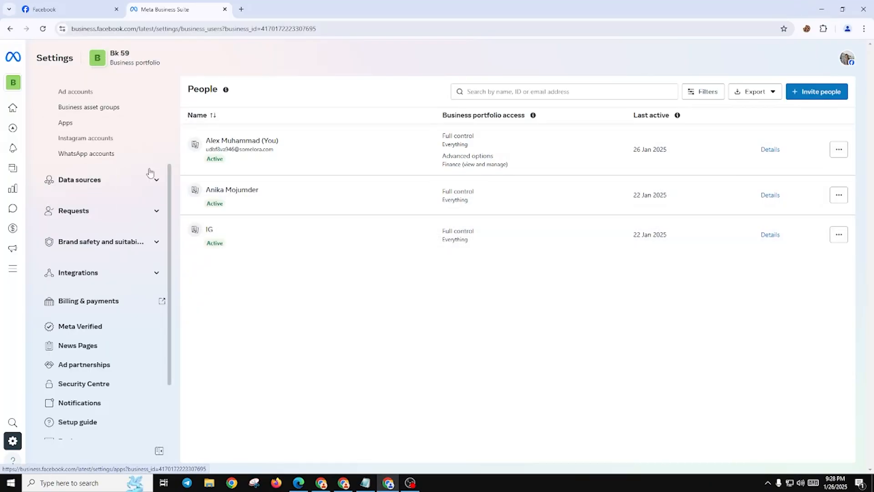
{"action": "scroll", "coordinate": [107, 159], "scroll_direction": "up", "scroll_amount": 3}
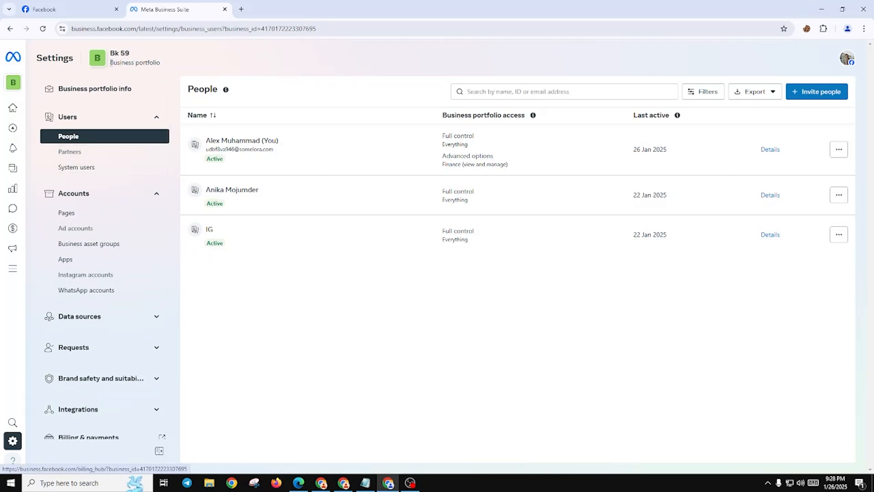
{"action": "left_click_drag", "start_coordinate": [111, 65], "coordinate": [169, 67]}
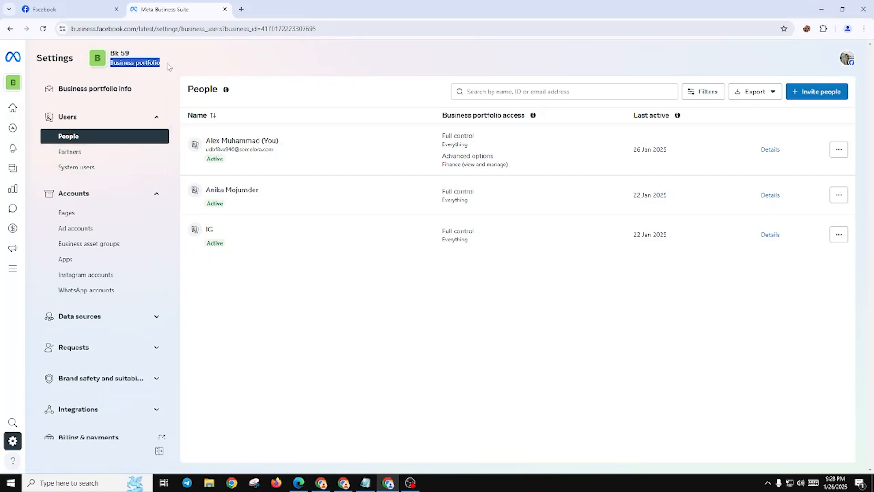
Open the Rose Khan page from the left-sidebar shortcuts on the Facebook home feed.
{"action": "left_click", "coordinate": [81, 10]}
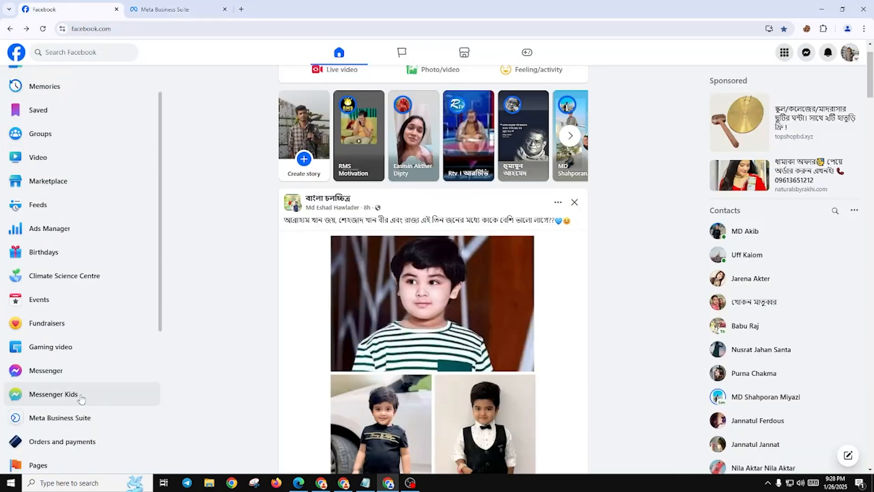
{"action": "scroll", "coordinate": [81, 399], "scroll_direction": "down", "scroll_amount": 5}
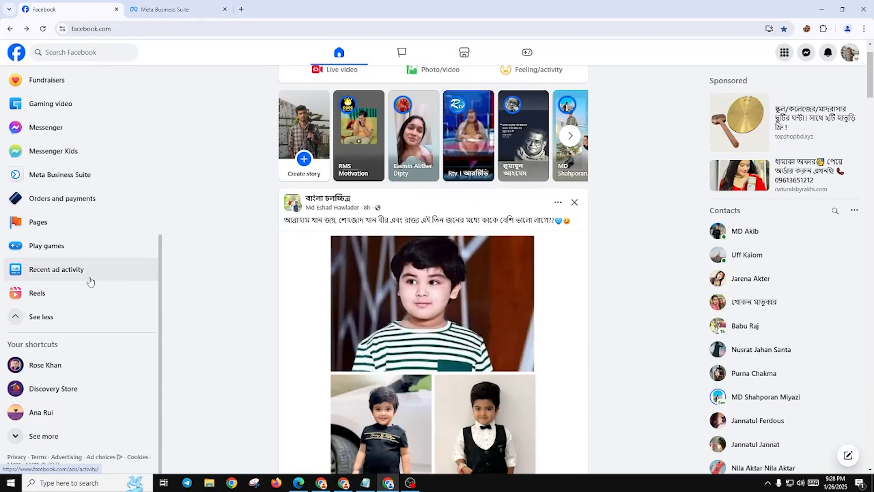
{"action": "left_click", "coordinate": [53, 369]}
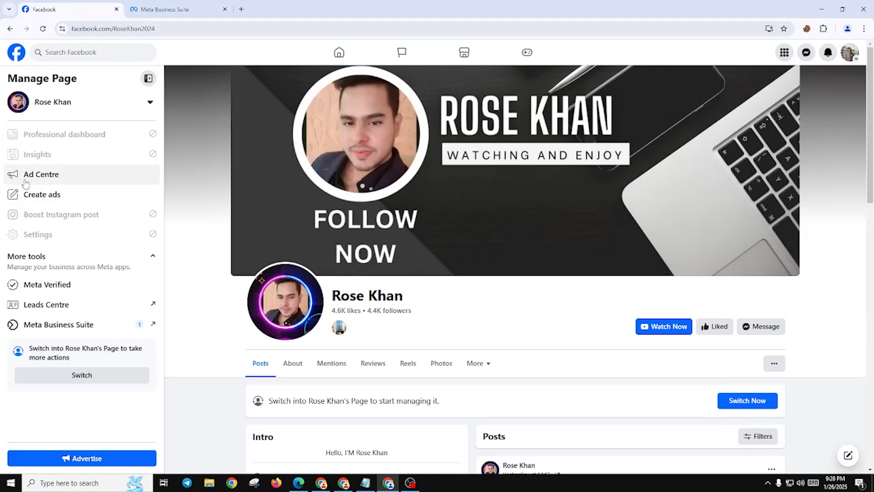
Open Bk 59's Billing & payments in a new tab, keeping People settings showing.
{"action": "left_click", "coordinate": [173, 3]}
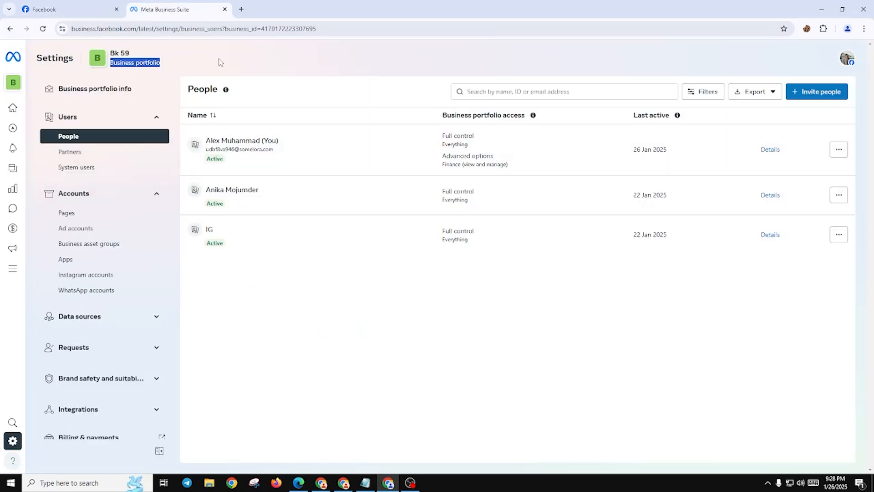
{"action": "scroll", "coordinate": [114, 305], "scroll_direction": "down", "scroll_amount": 3}
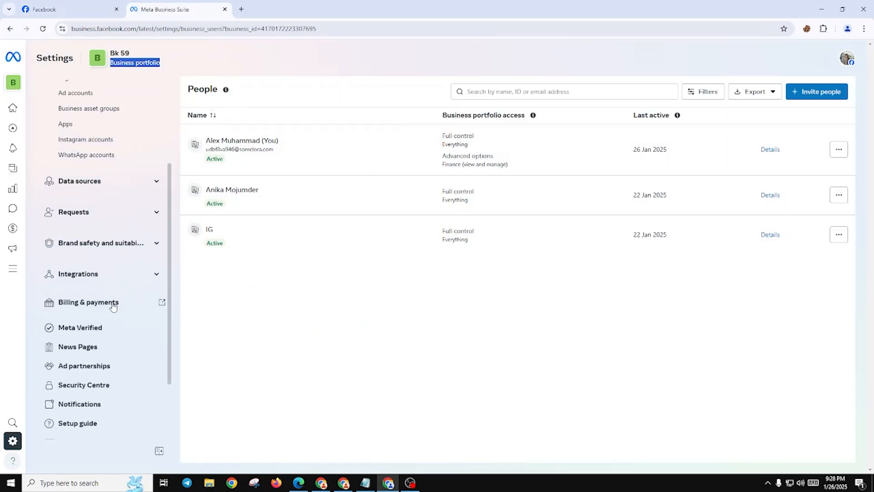
{"action": "left_click", "coordinate": [86, 305]}
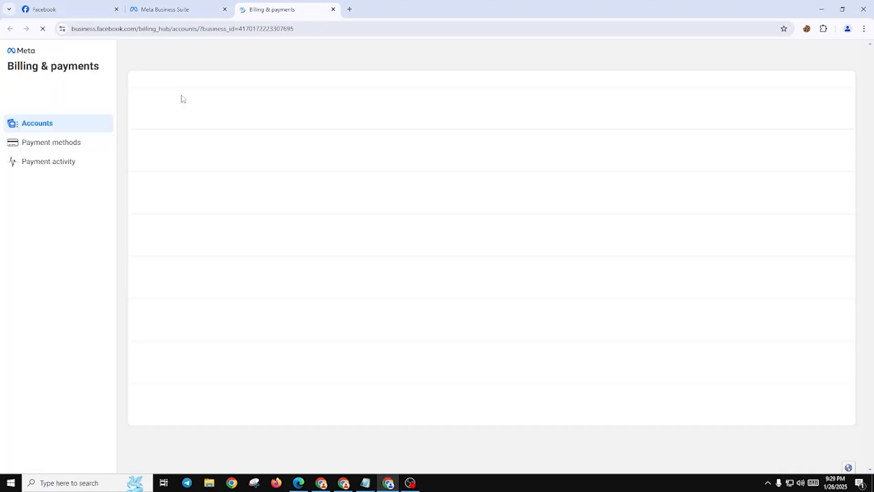
{"action": "left_click", "coordinate": [147, 6]}
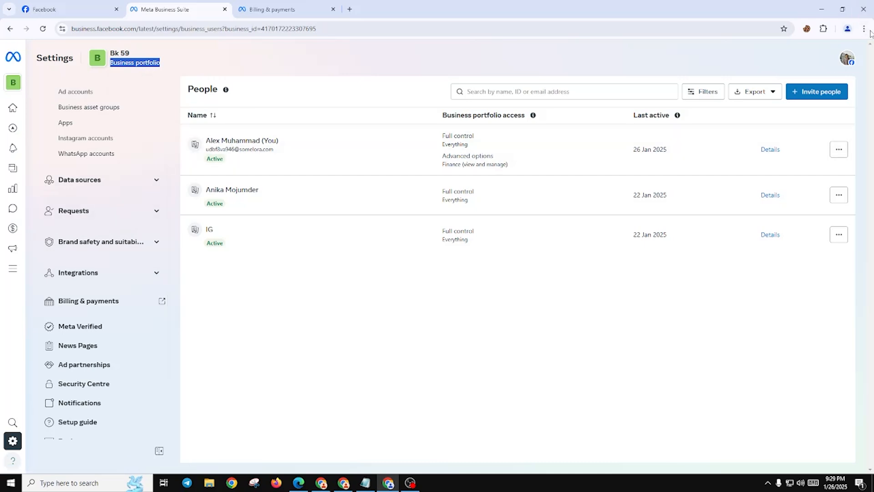
Bookmark the Meta Business Suite settings page, then bring up options for the Billing & payments tab.
{"action": "left_click", "coordinate": [783, 29]}
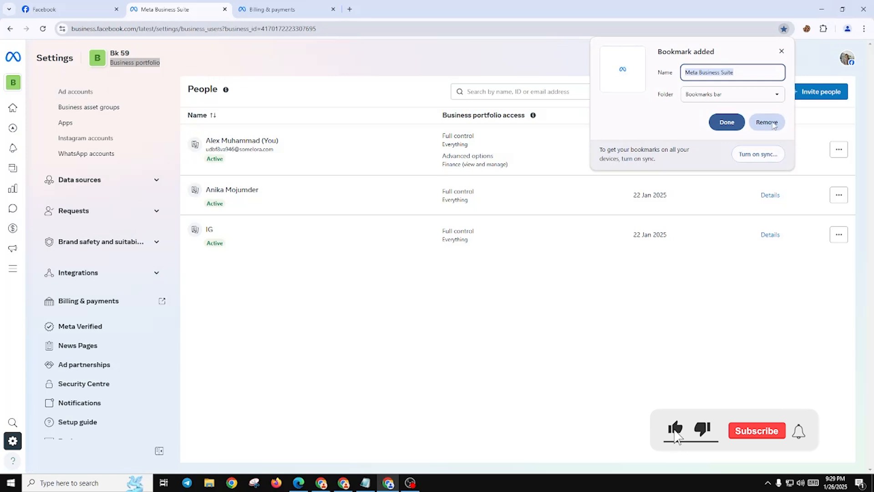
{"action": "left_click", "coordinate": [742, 118]}
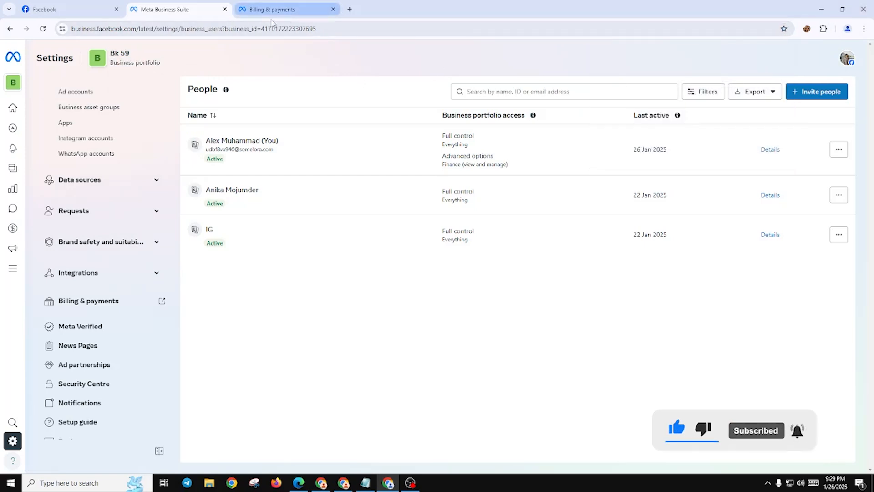
{"action": "left_click", "coordinate": [282, 11]}
{"action": "right_click", "coordinate": [266, 9]}
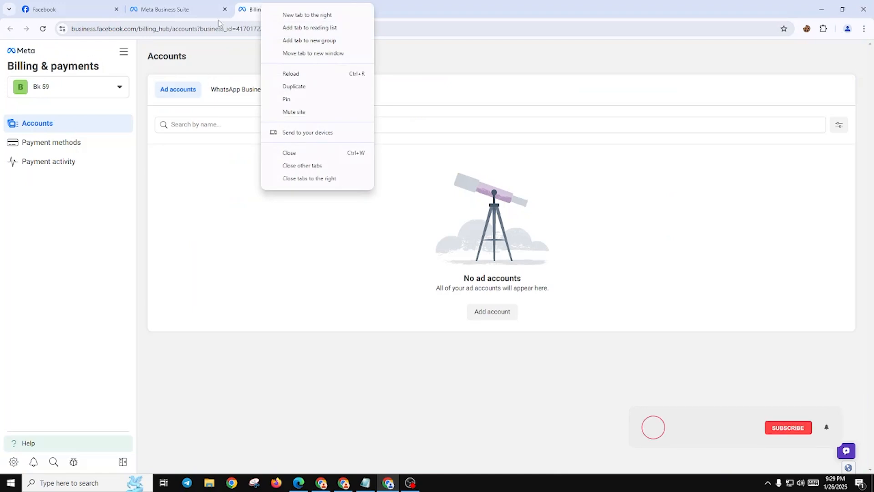
Search Google for facebook.business.overview and open the Meta for Business result.
{"action": "left_click", "coordinate": [199, 30]}
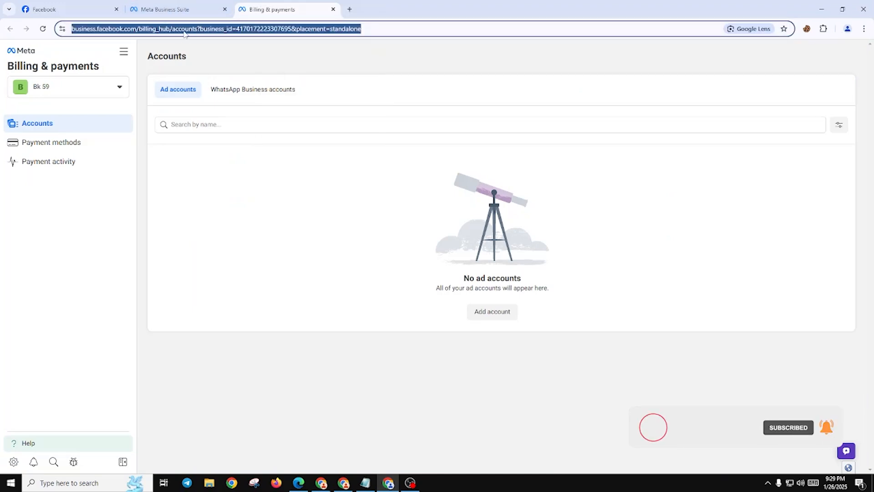
{"action": "type", "text": "fa"}
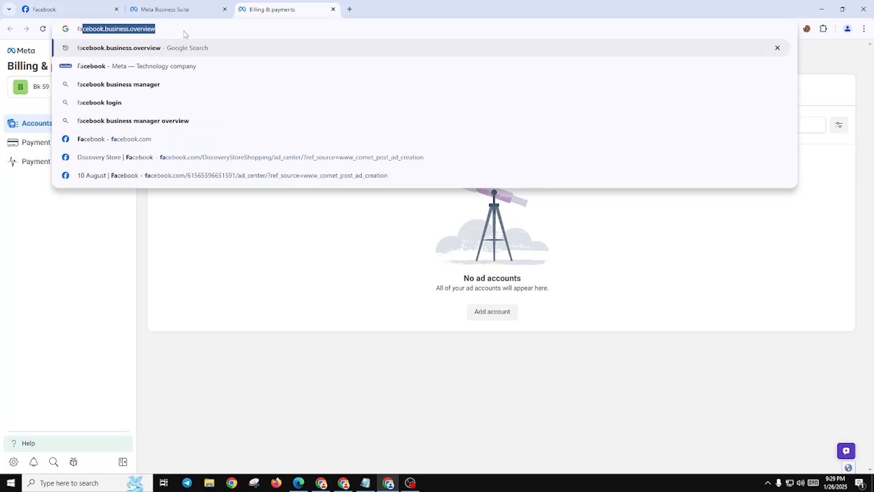
{"action": "key", "text": "Right"}
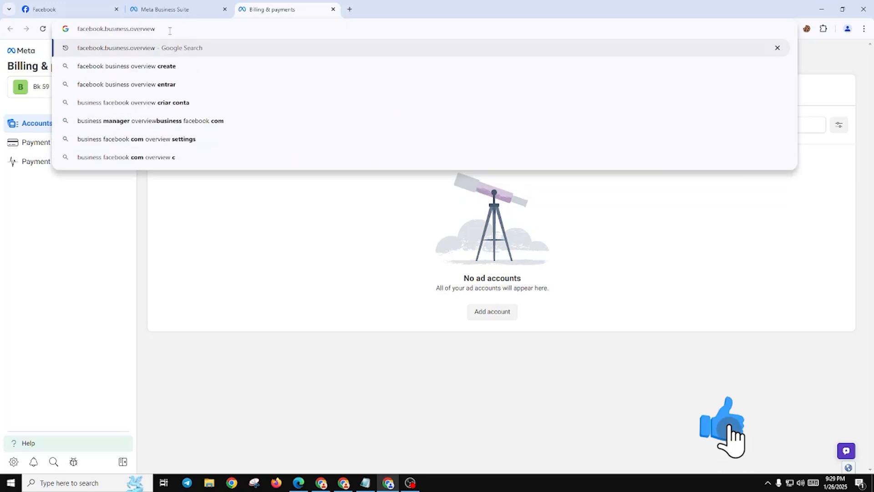
{"action": "key", "text": "Return"}
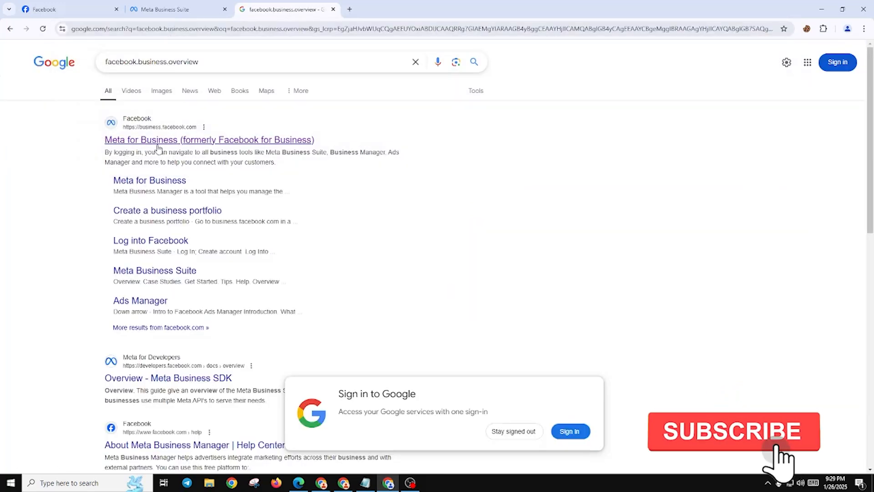
{"action": "left_click", "coordinate": [132, 140]}
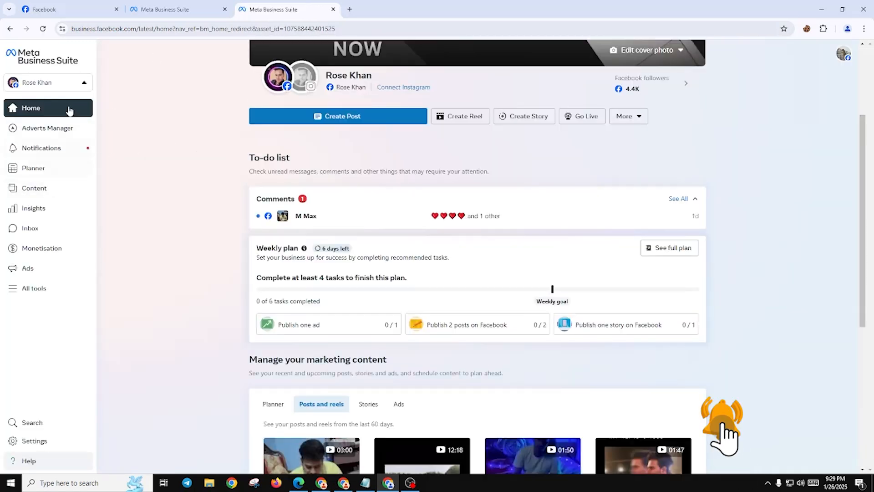
Open the account switcher and go to a listed business portfolio's settings.
{"action": "left_click", "coordinate": [82, 82]}
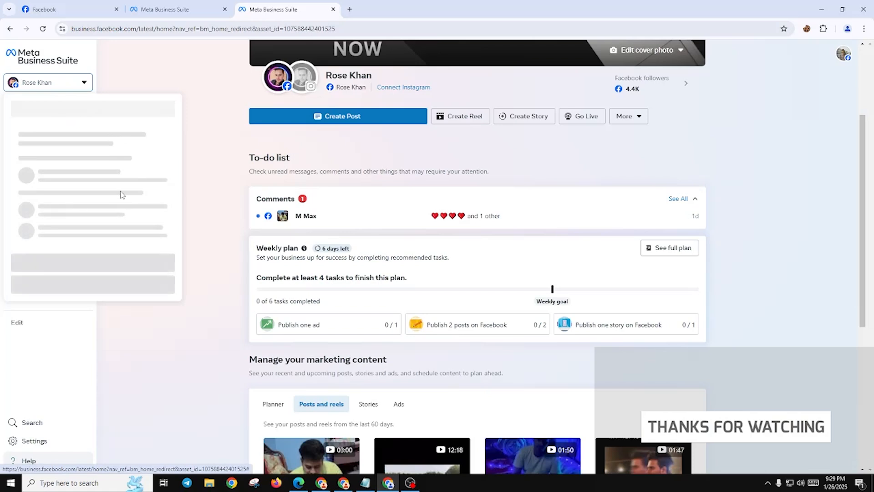
{"action": "left_click", "coordinate": [146, 69]}
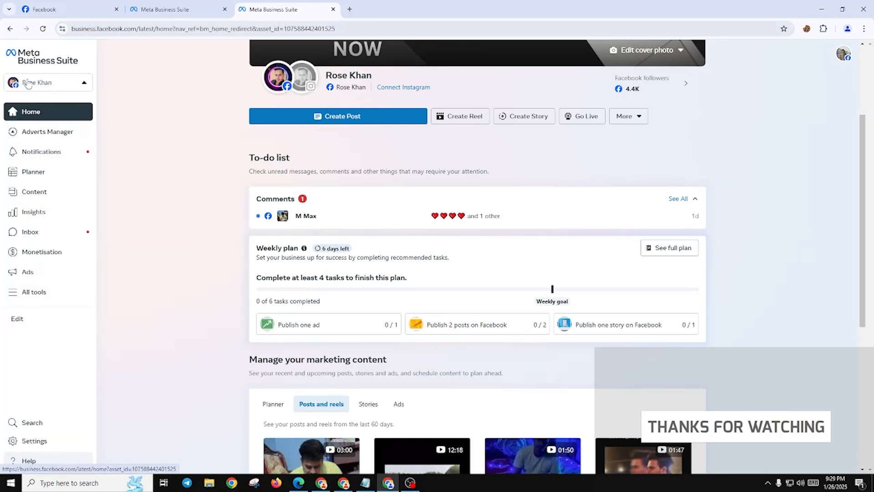
{"action": "left_click", "coordinate": [82, 86]}
{"action": "left_click", "coordinate": [82, 86]}
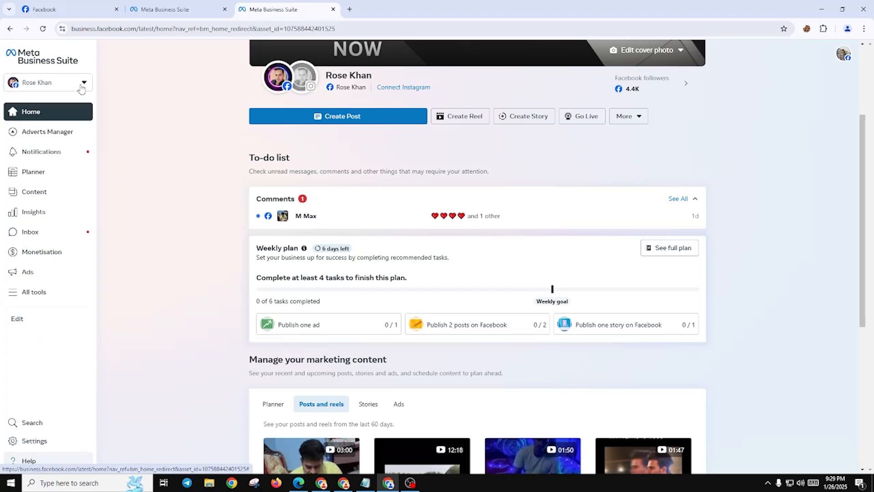
{"action": "left_click", "coordinate": [82, 86]}
{"action": "left_click", "coordinate": [159, 213]}
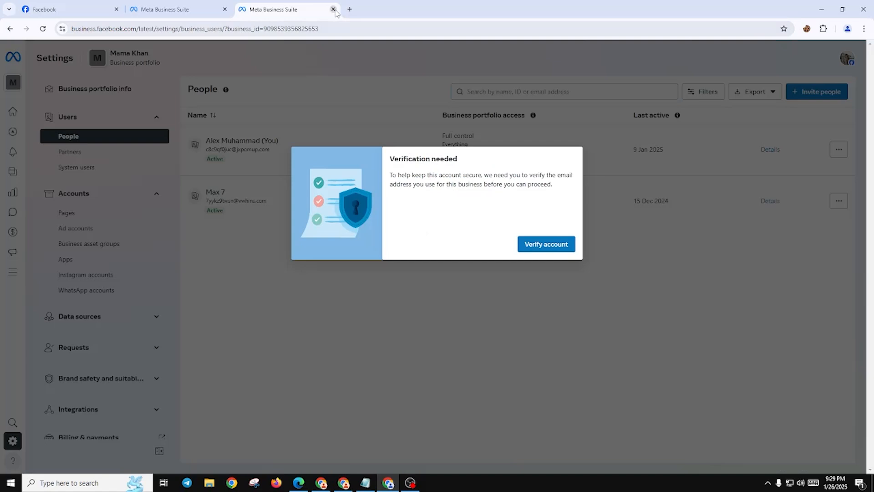
Close the extra tab, open Bk 59's Payment methods, and start adding a business payment method.
{"action": "left_click", "coordinate": [333, 9]}
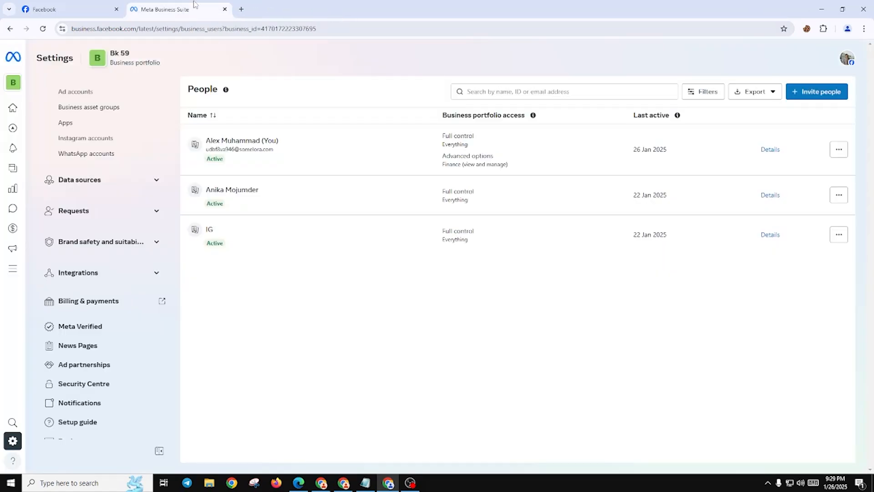
{"action": "left_click", "coordinate": [84, 302]}
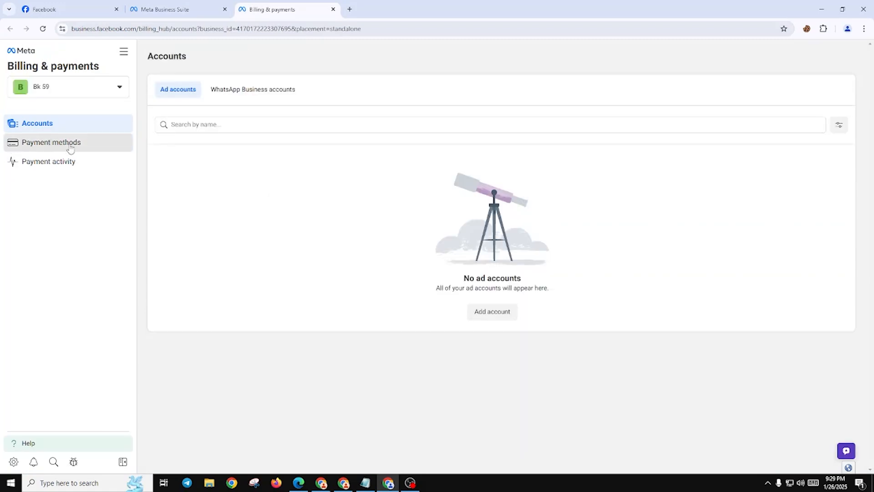
{"action": "left_click", "coordinate": [49, 145]}
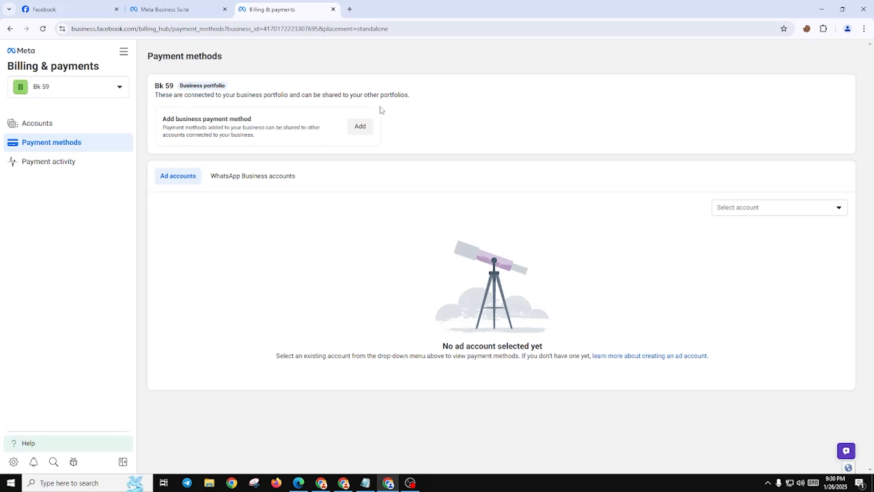
{"action": "triple_click", "coordinate": [359, 93]}
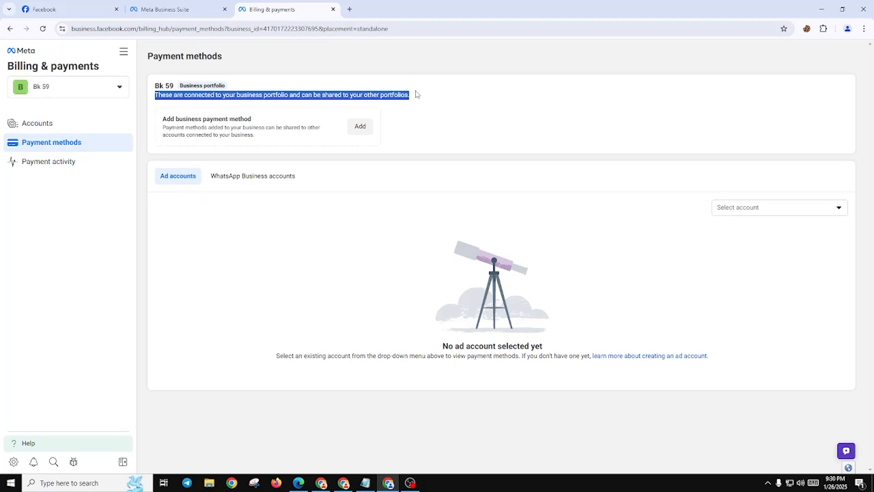
{"action": "left_click", "coordinate": [271, 94]}
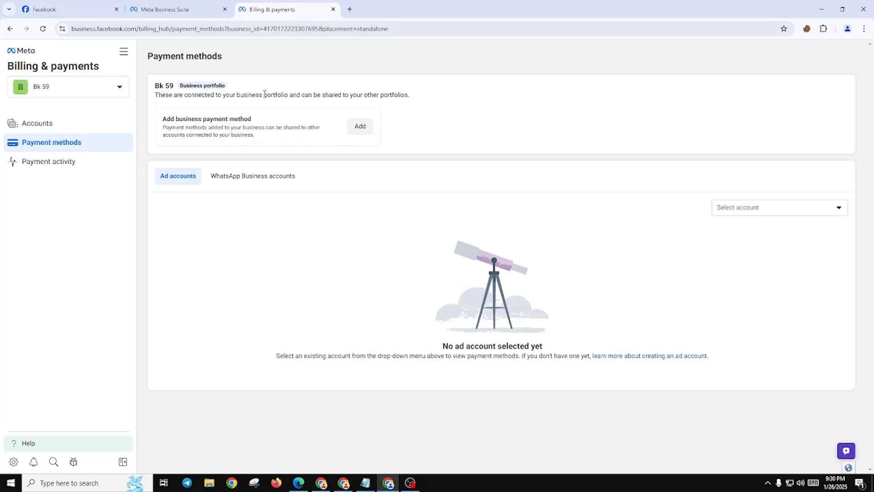
{"action": "left_click_drag", "start_coordinate": [265, 93], "coordinate": [286, 94]}
{"action": "left_click_drag", "start_coordinate": [381, 95], "coordinate": [423, 101]}
{"action": "left_click", "coordinate": [480, 113]}
{"action": "left_click", "coordinate": [359, 127]}
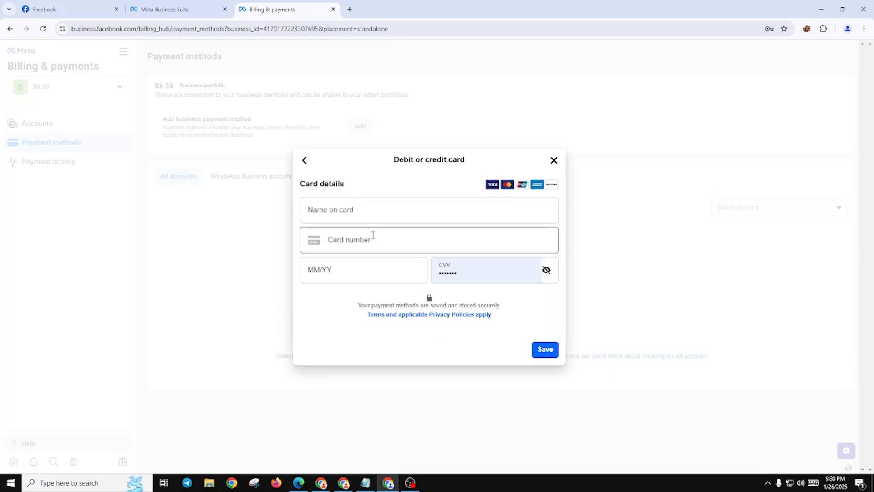
Fill in the cardholder name, expiry 07/27 and the security code on the card form.
{"action": "left_click", "coordinate": [348, 210]}
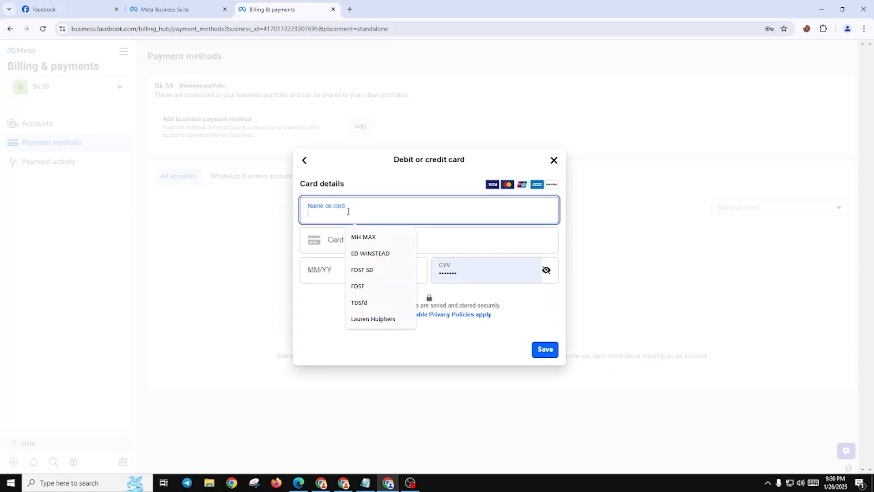
{"action": "left_click", "coordinate": [362, 236]}
{"action": "left_click", "coordinate": [352, 269]}
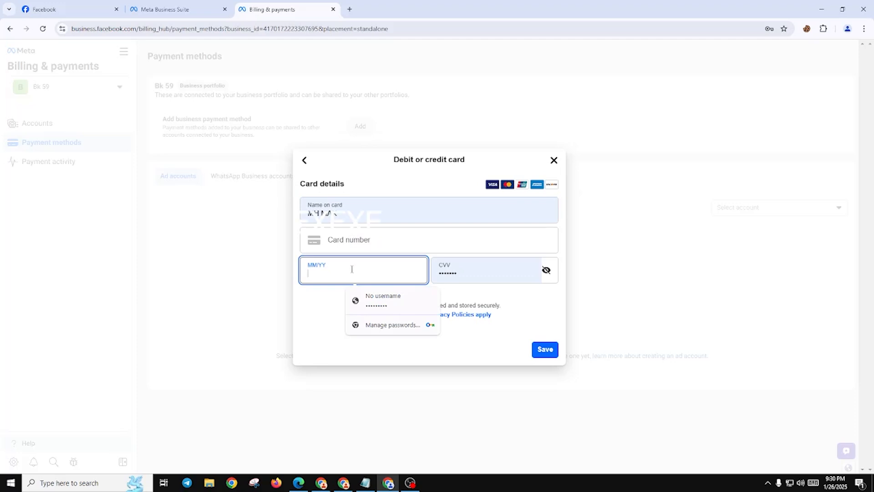
{"action": "type", "text": "07/27"}
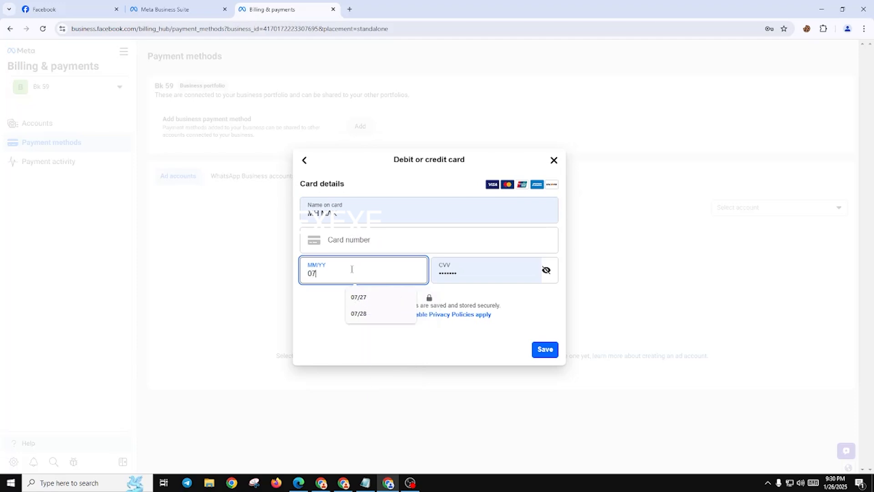
{"action": "left_click", "coordinate": [326, 319]}
{"action": "left_click", "coordinate": [494, 271]}
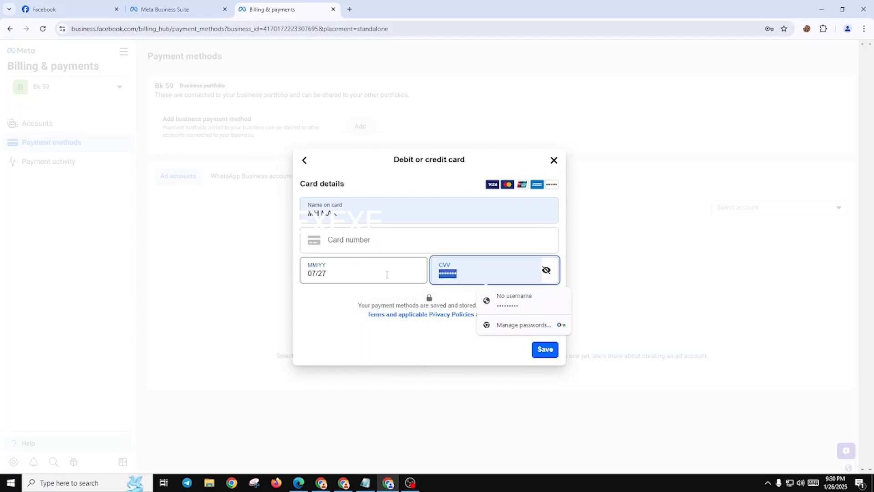
{"action": "type", "text": "1"}
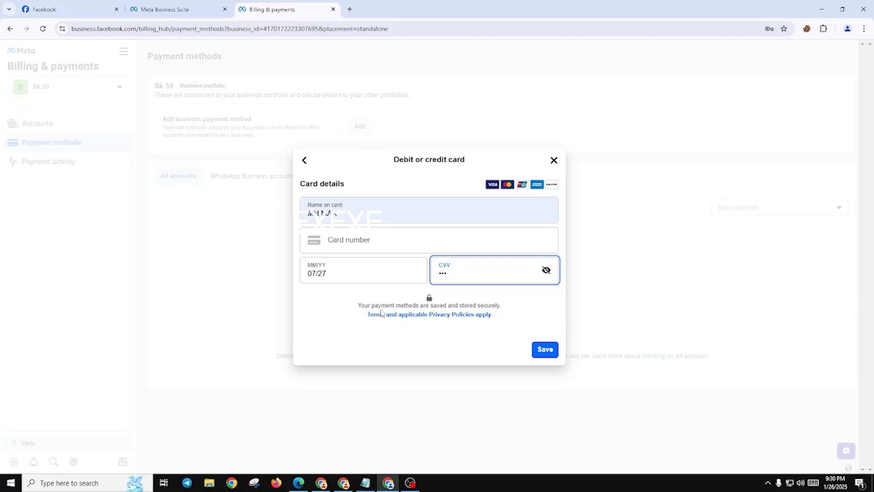
{"action": "left_click", "coordinate": [341, 322]}
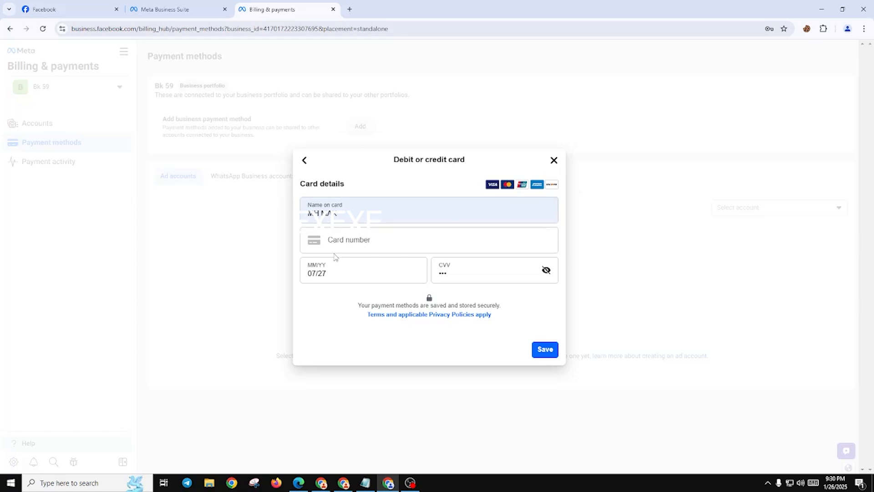
Enter and correct the card number, then confirm the 07/27 expiry date.
{"action": "left_click", "coordinate": [364, 241]}
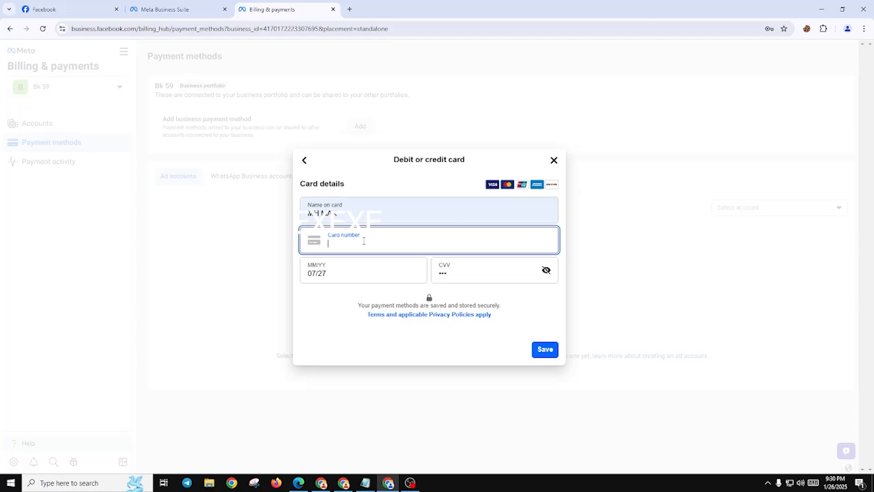
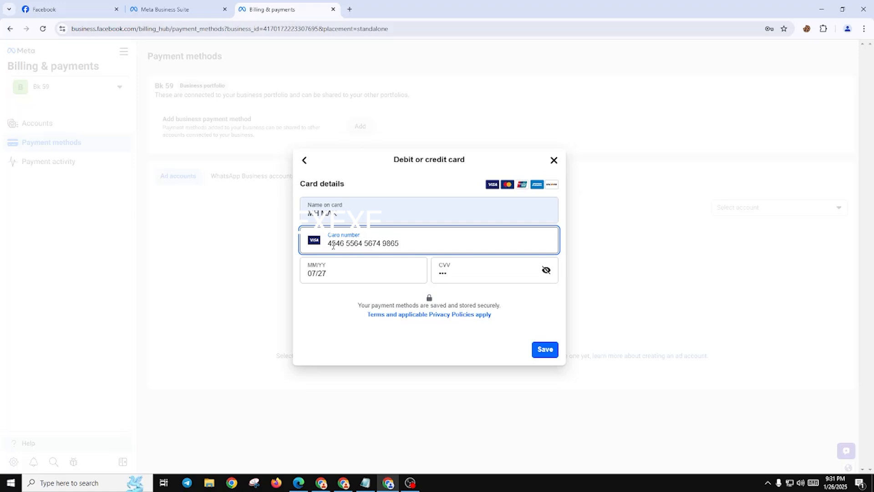
{"action": "left_click_drag", "start_coordinate": [329, 241], "coordinate": [408, 245]}
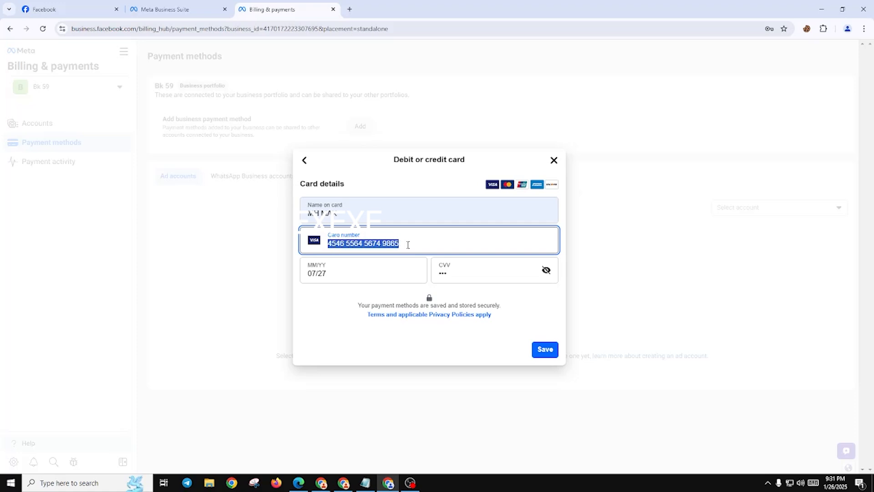
{"action": "left_click", "coordinate": [335, 312]}
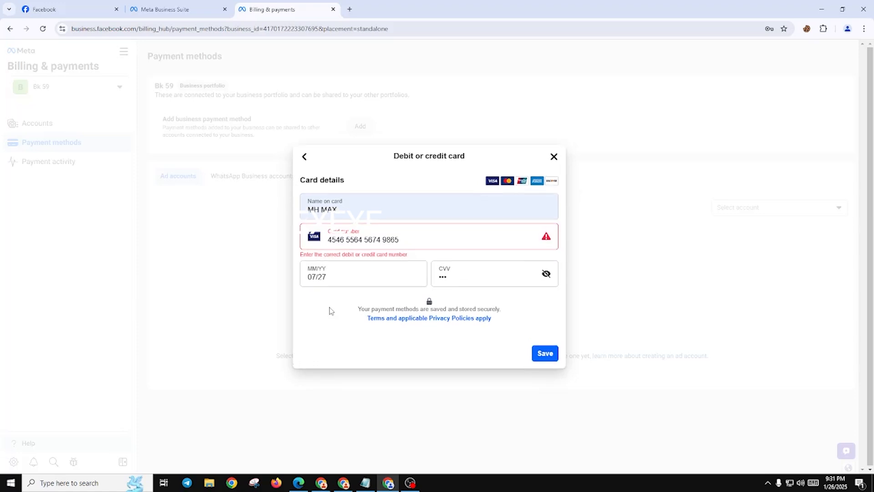
{"action": "left_click", "coordinate": [417, 237]}
{"action": "key", "text": "BackSpace"}
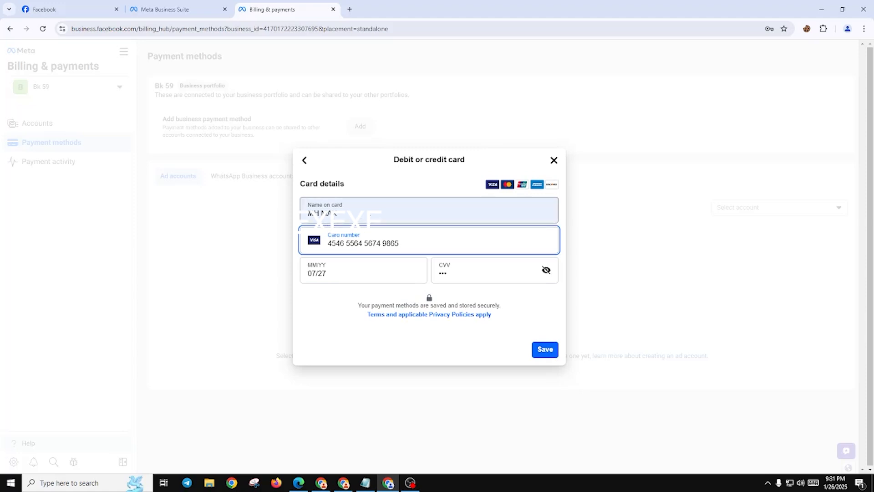
{"action": "key", "text": "shift+Tab"}
{"action": "left_click_drag", "start_coordinate": [438, 237], "coordinate": [320, 240]}
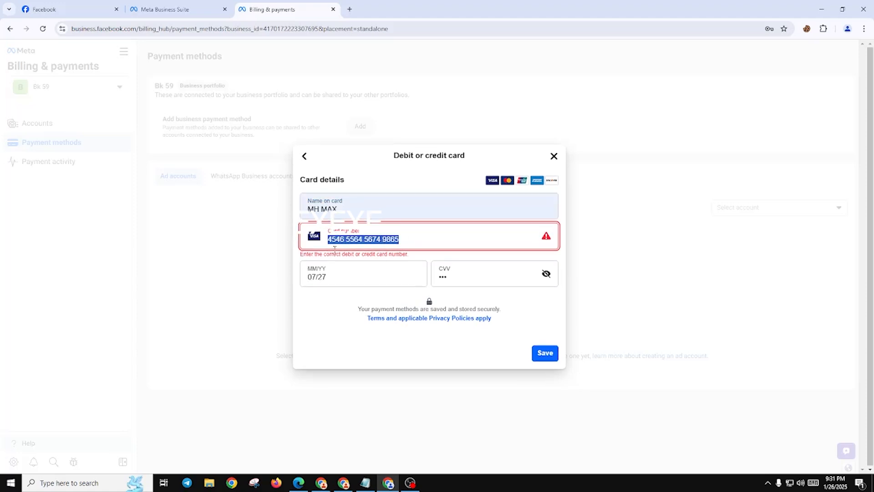
{"action": "left_click_drag", "start_coordinate": [360, 276], "coordinate": [309, 272]}
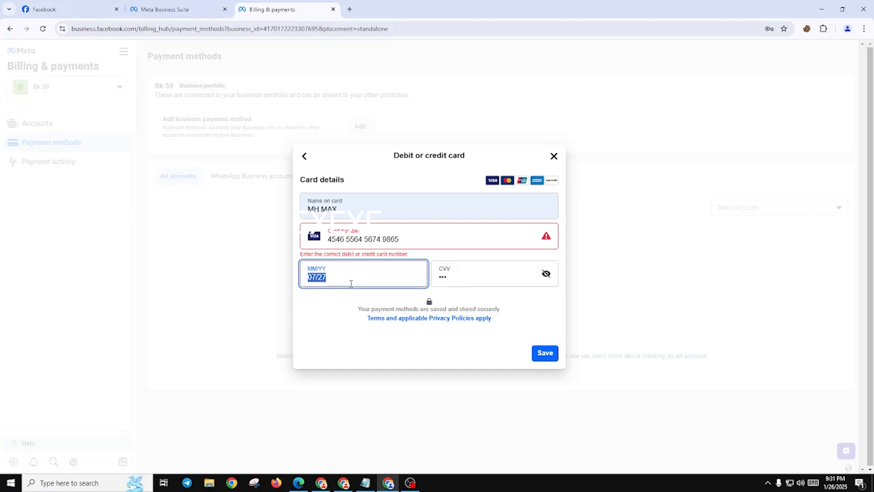
{"action": "left_click", "coordinate": [334, 309]}
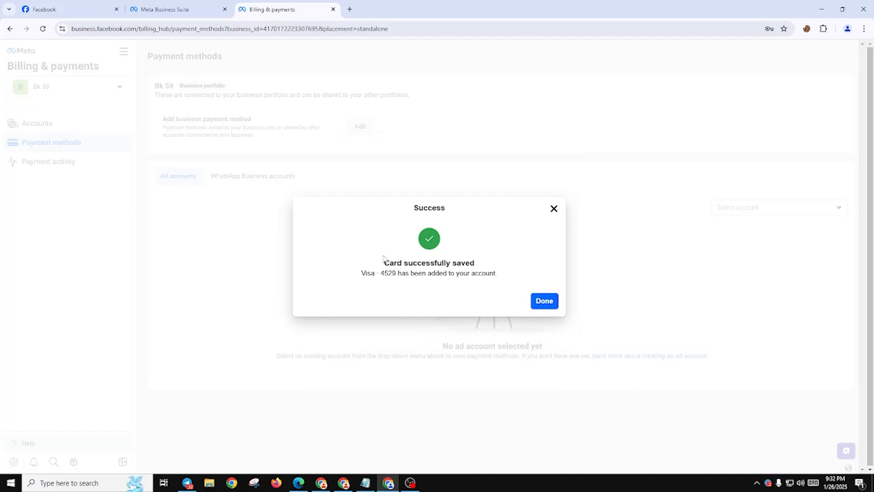
Review the Success message for the saved Visa card and close the confirmation.
{"action": "left_click_drag", "start_coordinate": [416, 213], "coordinate": [472, 208]}
{"action": "left_click_drag", "start_coordinate": [369, 264], "coordinate": [537, 285]}
{"action": "left_click", "coordinate": [432, 299]}
{"action": "left_click", "coordinate": [544, 301]}
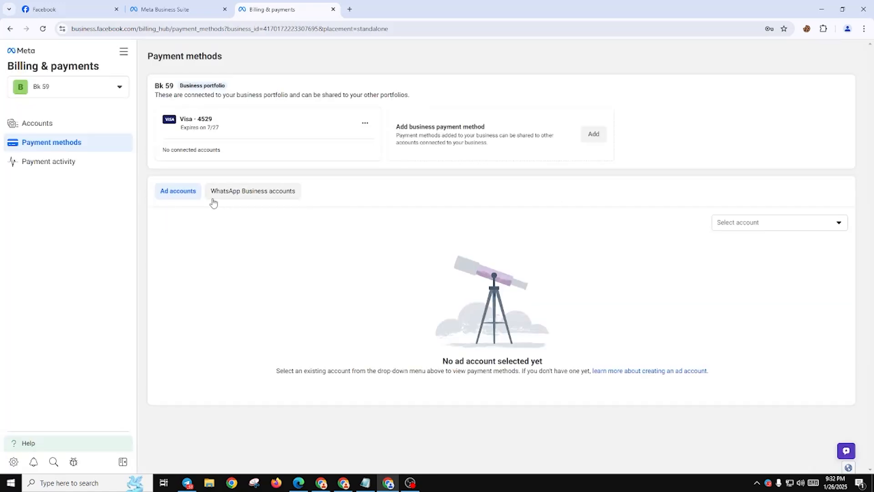
Go back to settings and open Bk 59's Ad accounts list, which has none yet.
{"action": "left_click", "coordinate": [172, 8]}
{"action": "scroll", "coordinate": [75, 293], "scroll_direction": "up", "scroll_amount": 2}
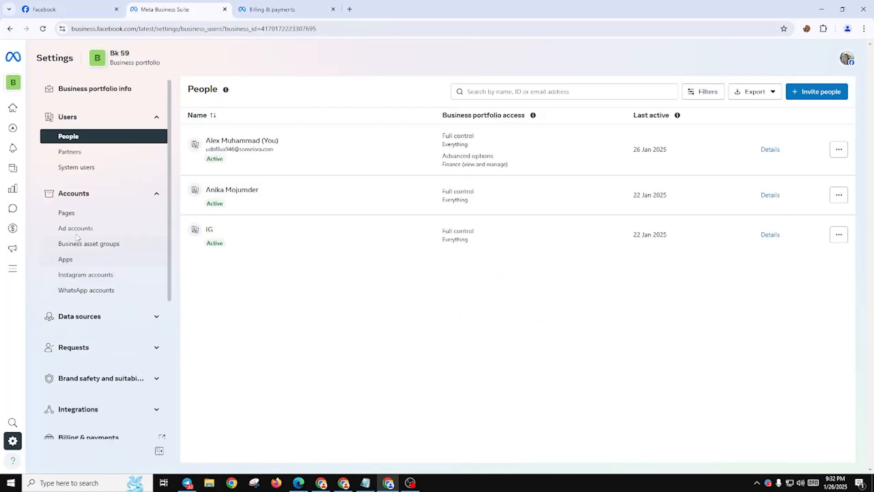
{"action": "left_click", "coordinate": [262, 6]}
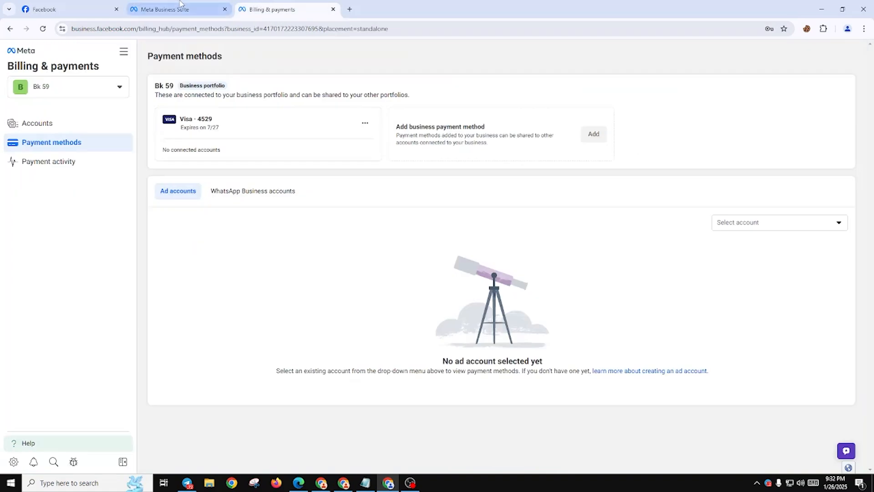
{"action": "left_click", "coordinate": [180, 6]}
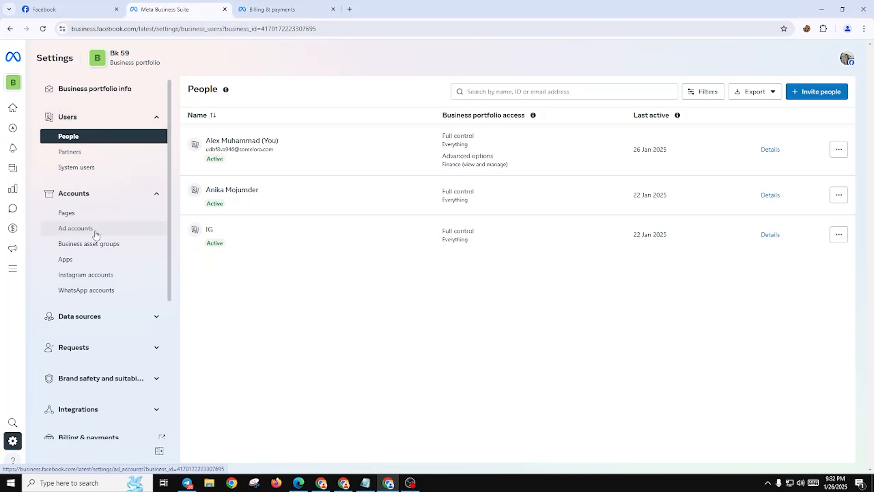
{"action": "left_click", "coordinate": [95, 233]}
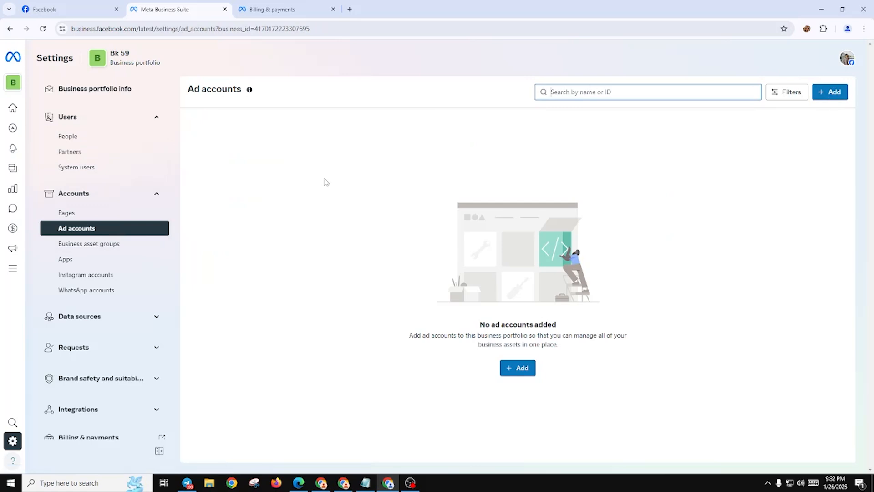
Copy the portfolio name 'Bk 59'.
{"action": "left_click_drag", "start_coordinate": [109, 53], "coordinate": [131, 54]}
{"action": "key", "text": "ctrl+c"}
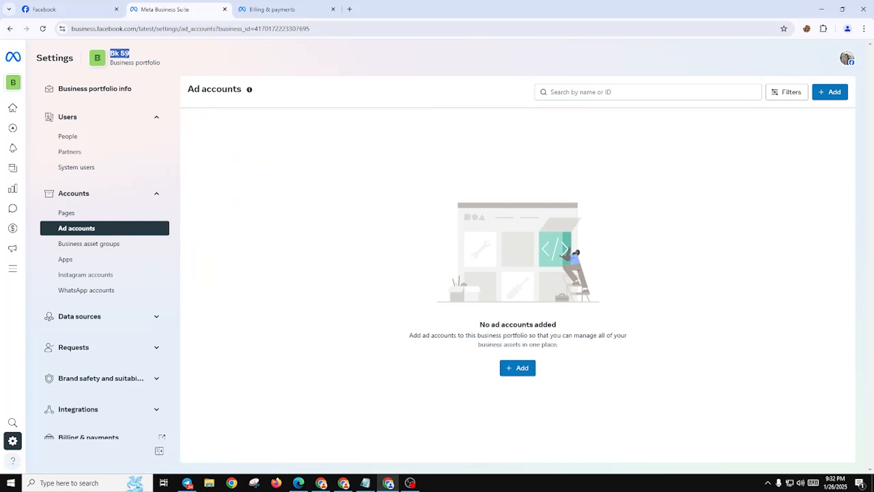
{"action": "right_click", "coordinate": [127, 58]}
{"action": "left_click", "coordinate": [139, 64]}
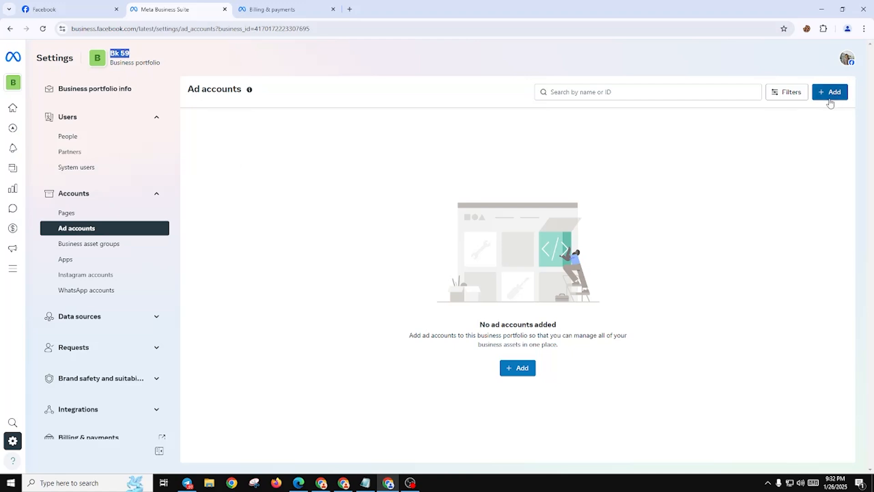
Start a new ad account named 'Bk 59' with the Asia/Dhaka time zone.
{"action": "left_click", "coordinate": [840, 92]}
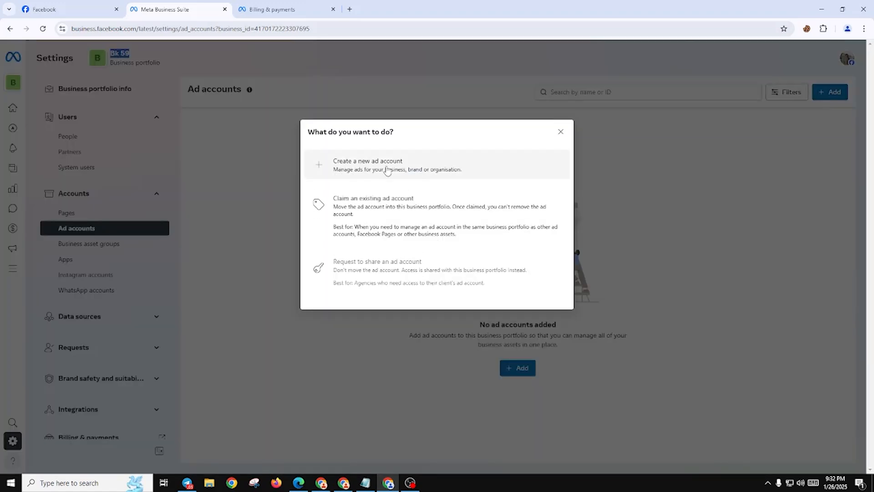
{"action": "left_click", "coordinate": [371, 168]}
{"action": "right_click", "coordinate": [408, 162]}
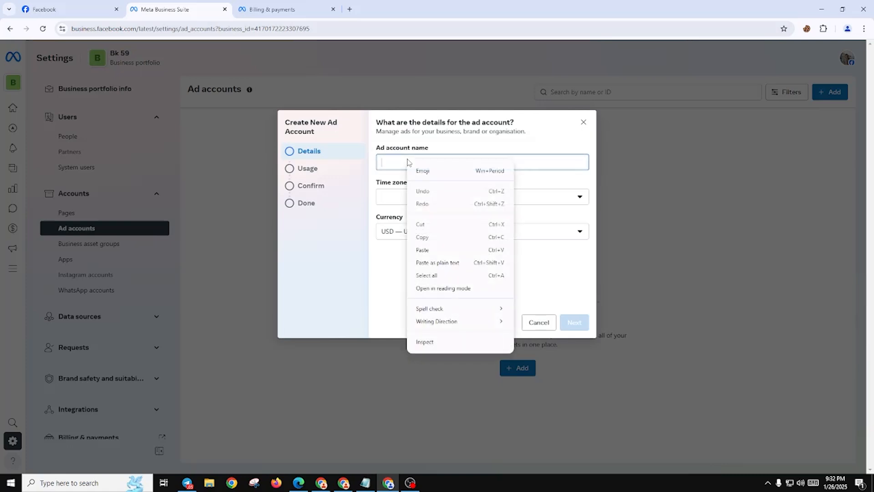
{"action": "left_click", "coordinate": [380, 166]}
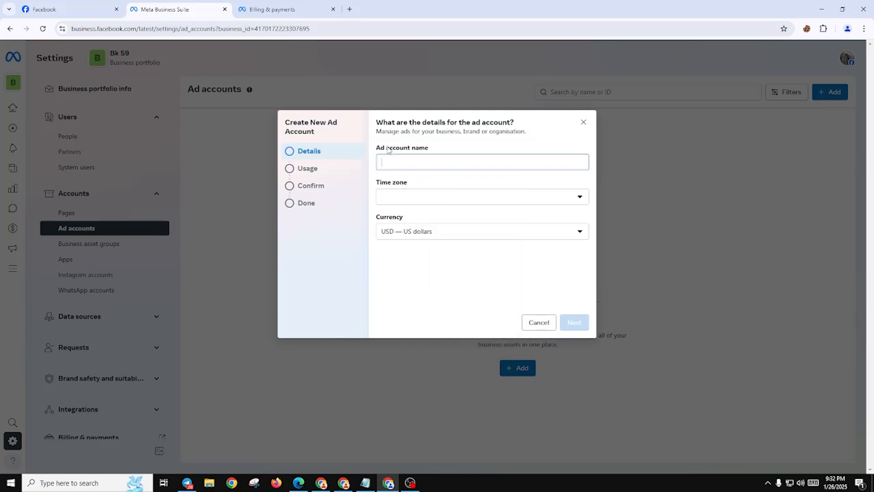
{"action": "triple_click", "coordinate": [389, 150]}
{"action": "left_click", "coordinate": [408, 162]}
{"action": "right_click", "coordinate": [406, 164]}
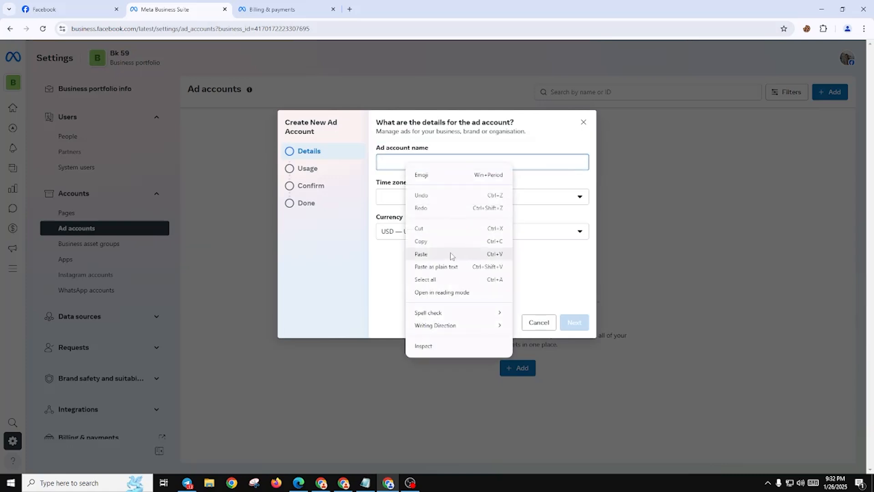
{"action": "left_click", "coordinate": [452, 254]}
{"action": "left_click", "coordinate": [417, 197]}
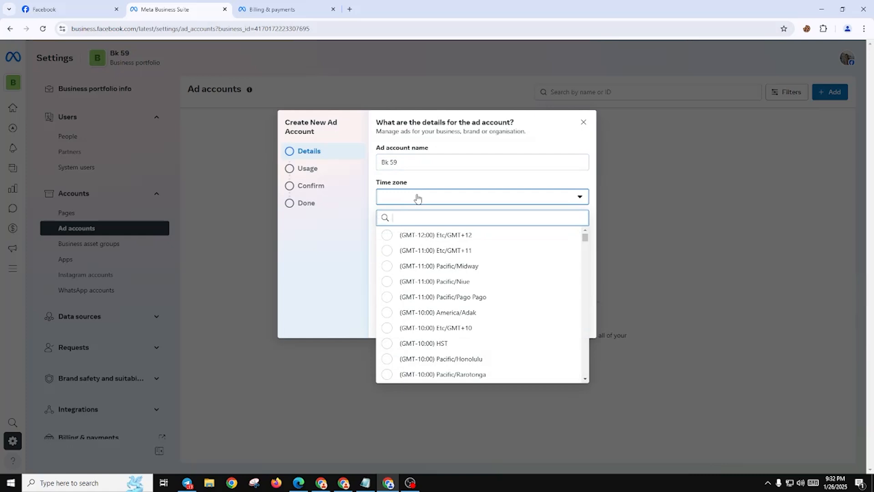
{"action": "type", "text": "dh"}
{"action": "left_click", "coordinate": [445, 235]}
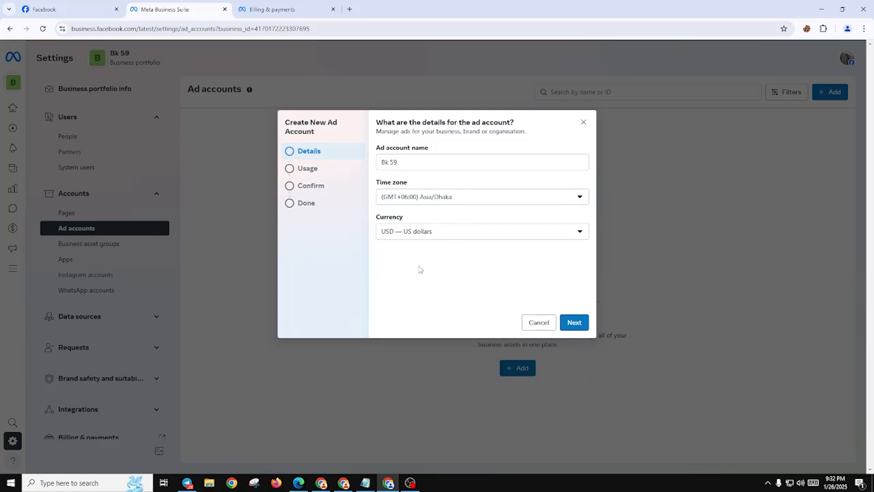
{"action": "double_click", "coordinate": [385, 220]}
Assign it to your own business, accept Meta's terms and create the Bk 59 ad account.
{"action": "left_click", "coordinate": [572, 322]}
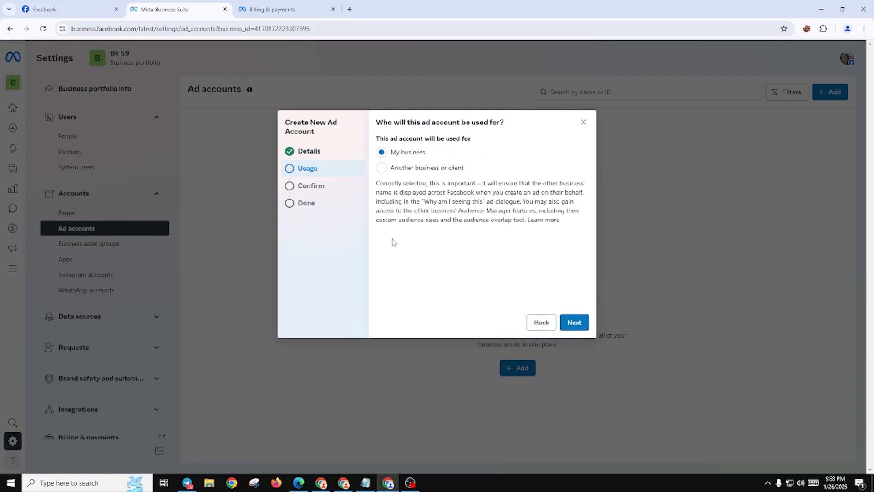
{"action": "left_click", "coordinate": [575, 322]}
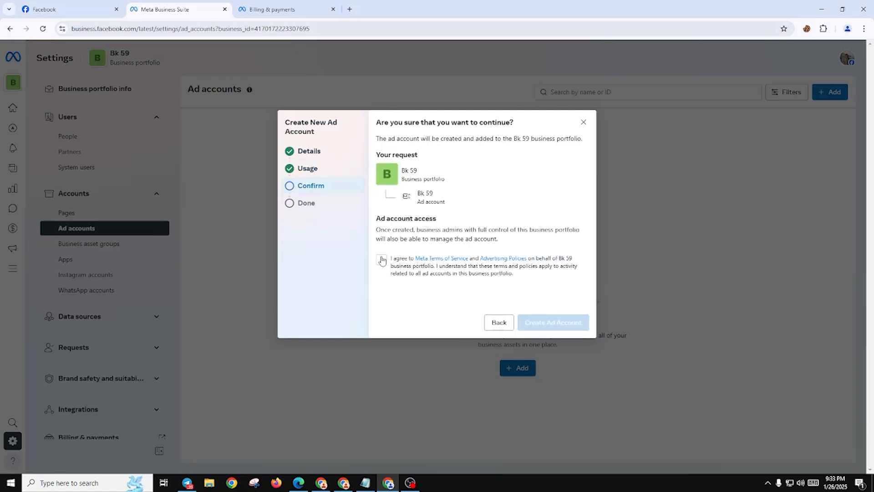
{"action": "left_click", "coordinate": [382, 260]}
{"action": "left_click_drag", "start_coordinate": [525, 276], "coordinate": [349, 241]}
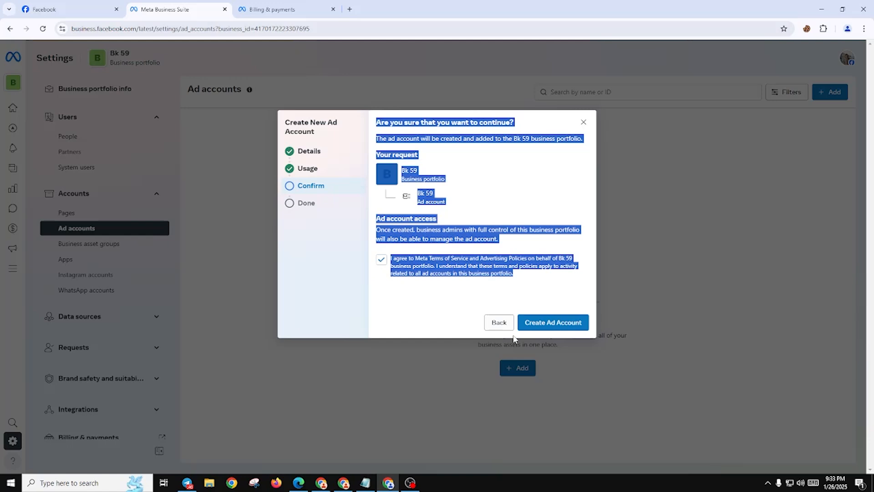
{"action": "left_click", "coordinate": [552, 328]}
{"action": "left_click", "coordinate": [419, 295]}
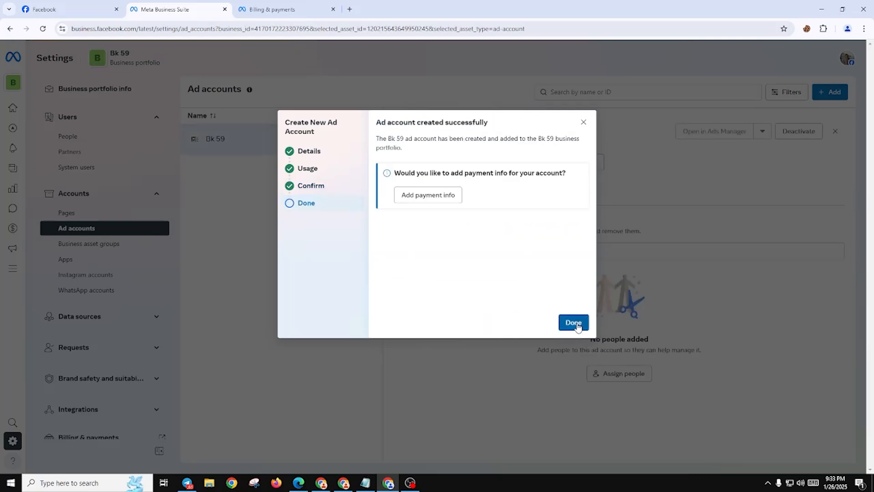
{"action": "left_click", "coordinate": [573, 323]}
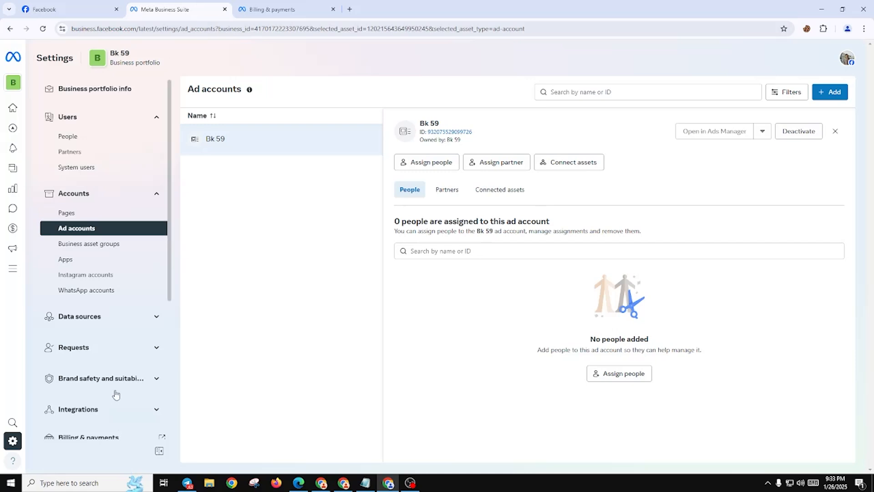
Open the portfolio's Billing & payments page from settings.
{"action": "left_click", "coordinate": [273, 10]}
{"action": "left_click", "coordinate": [212, 4]}
{"action": "scroll", "coordinate": [97, 369], "scroll_direction": "down", "scroll_amount": 5}
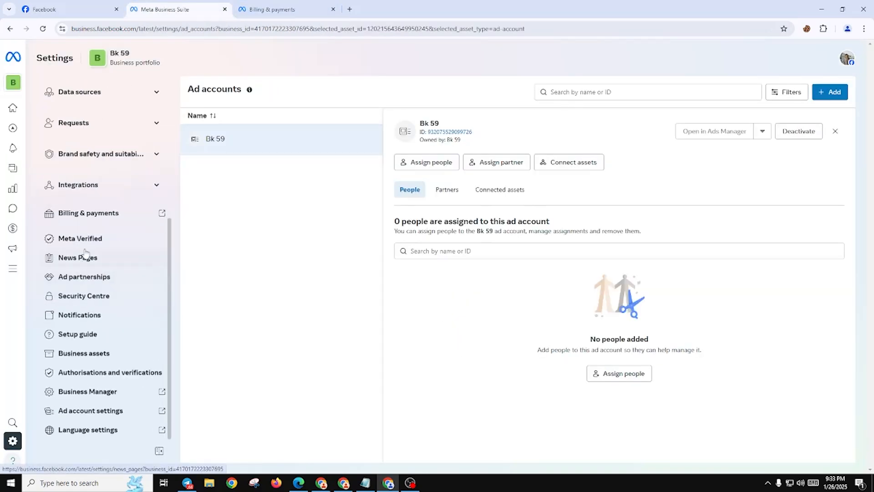
{"action": "left_click", "coordinate": [132, 211]}
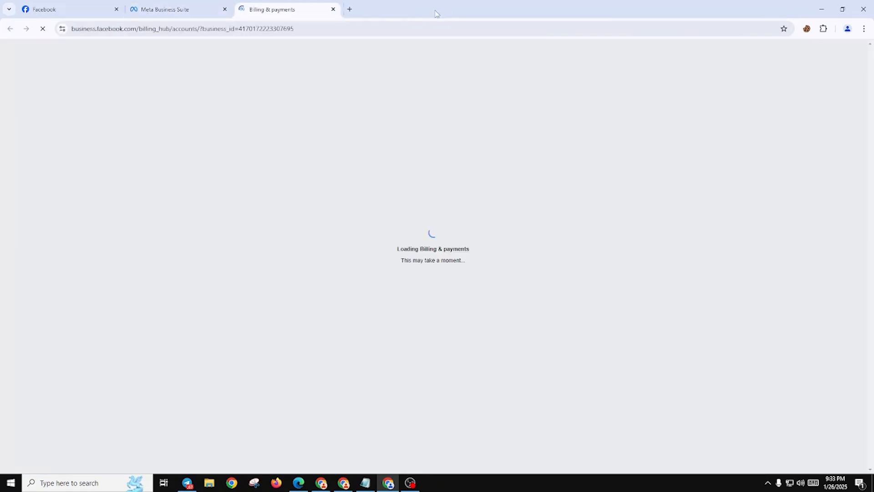
Close the outdated billing tab and reload the Billing & payments page.
{"action": "left_click", "coordinate": [441, 9]}
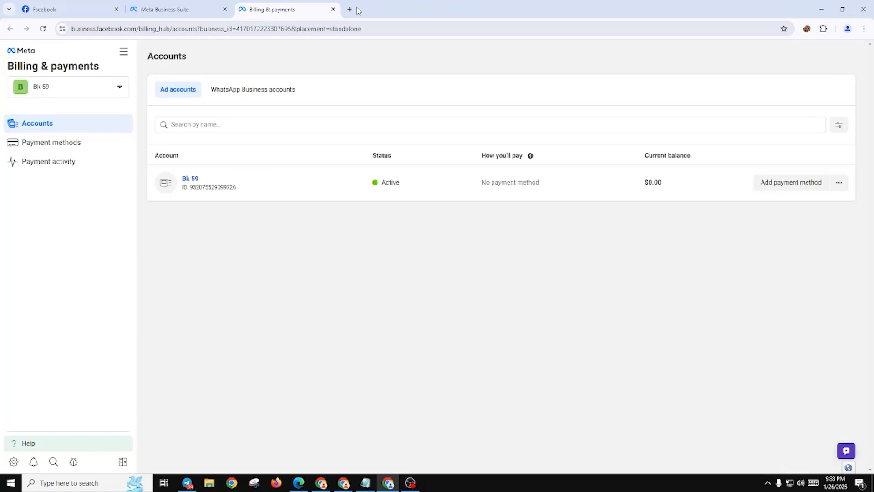
{"action": "left_click", "coordinate": [165, 9]}
{"action": "scroll", "coordinate": [119, 264], "scroll_direction": "down", "scroll_amount": 4}
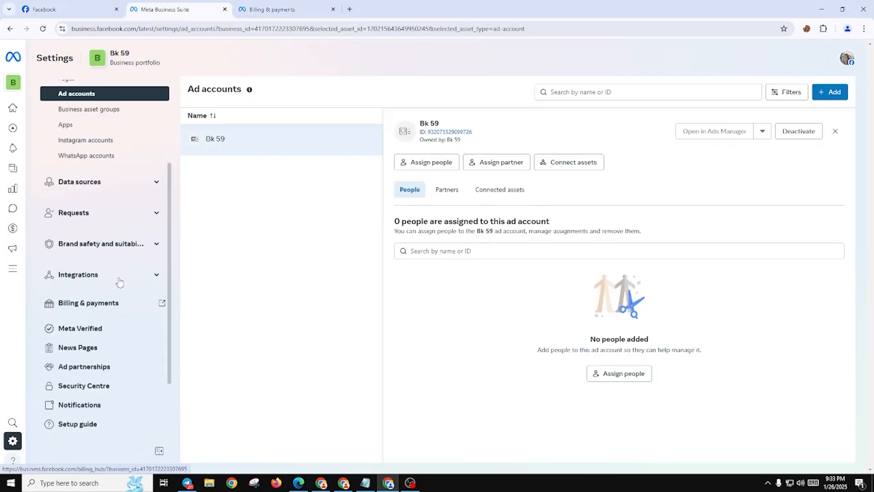
{"action": "left_click", "coordinate": [303, 5]}
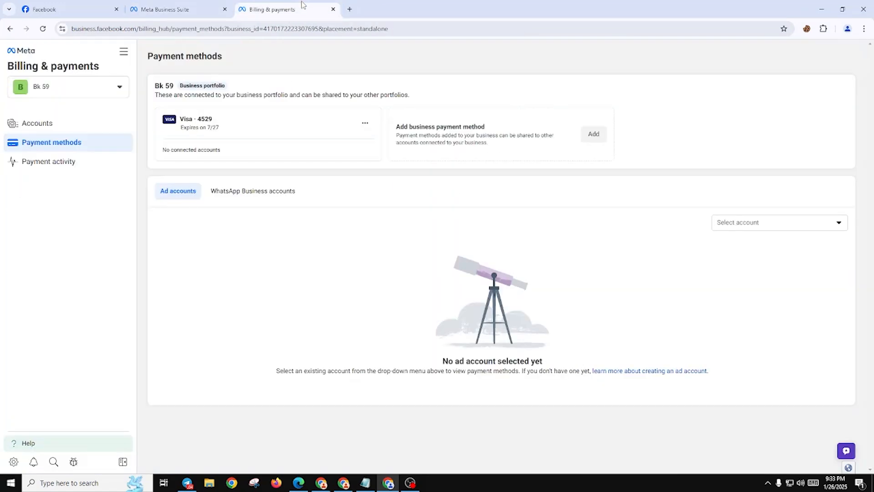
{"action": "right_click", "coordinate": [265, 68]}
{"action": "left_click", "coordinate": [290, 98]}
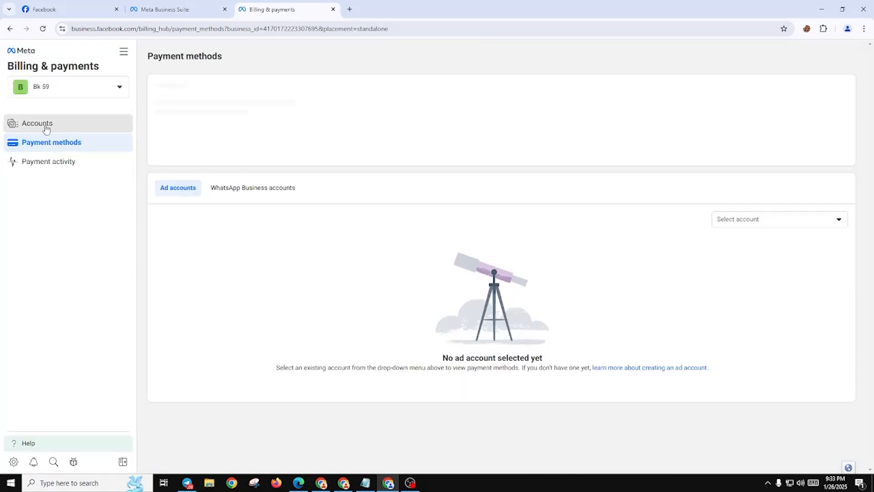
Open the Bk 59 account's billing details, dismiss the setup notice and begin adding a payment method.
{"action": "left_click", "coordinate": [44, 129]}
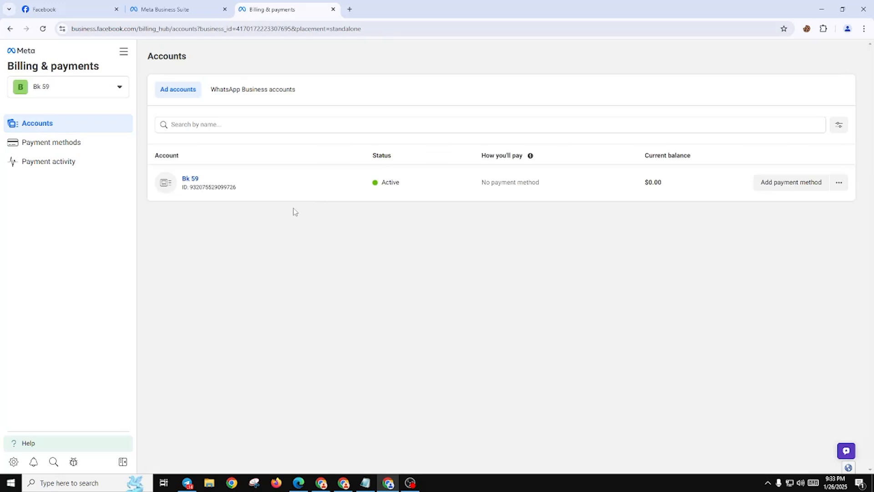
{"action": "left_click", "coordinate": [504, 196]}
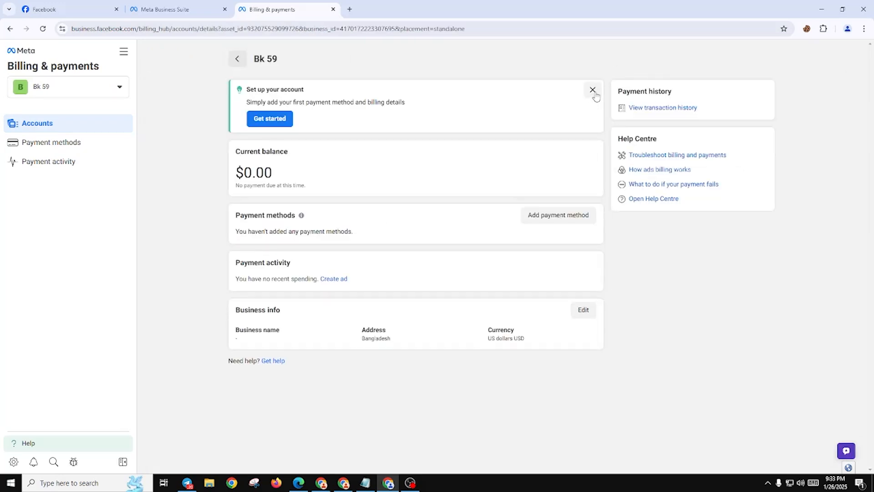
{"action": "left_click", "coordinate": [593, 90]}
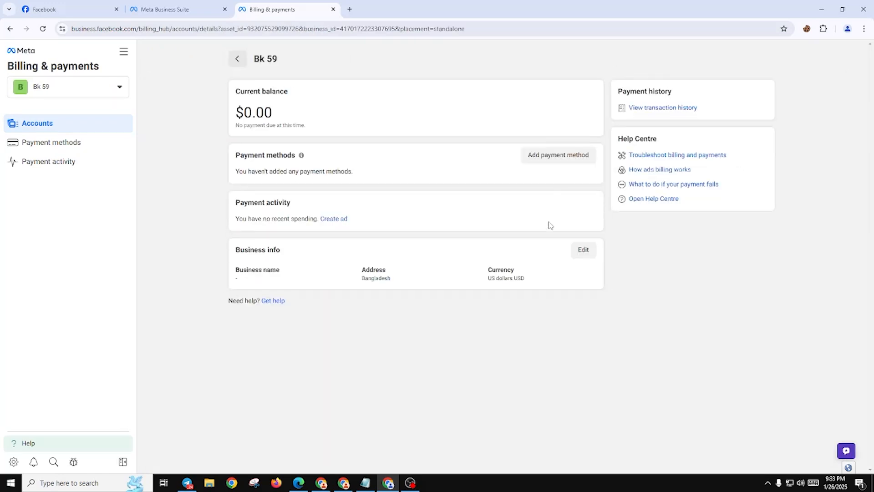
{"action": "left_click", "coordinate": [579, 155]}
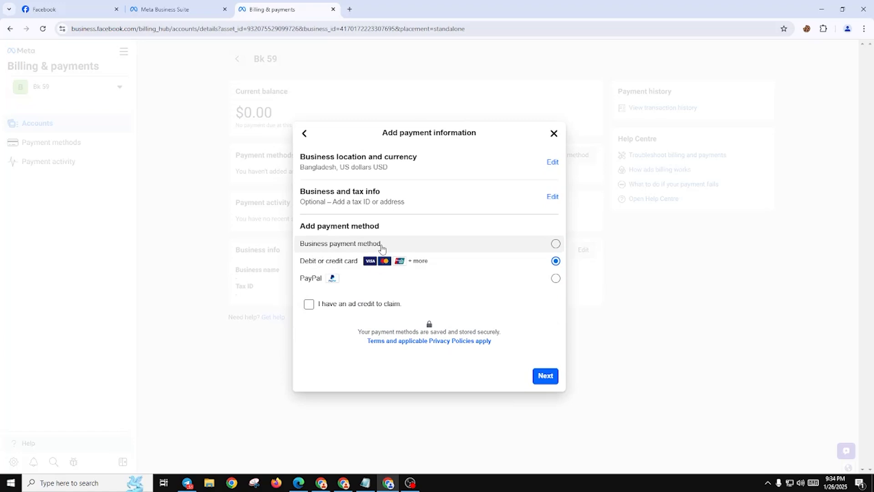
Choose the business's saved Visa card as default, verifying it with the card's security code.
{"action": "left_click", "coordinate": [554, 244]}
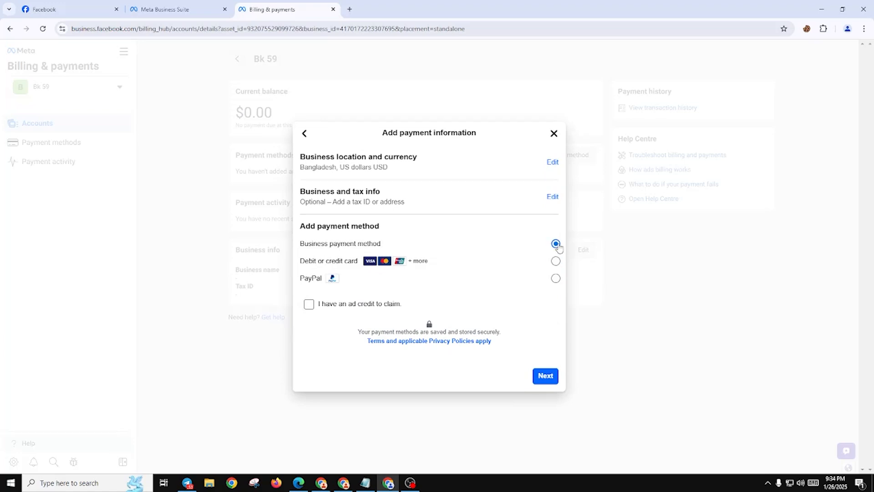
{"action": "left_click", "coordinate": [546, 376]}
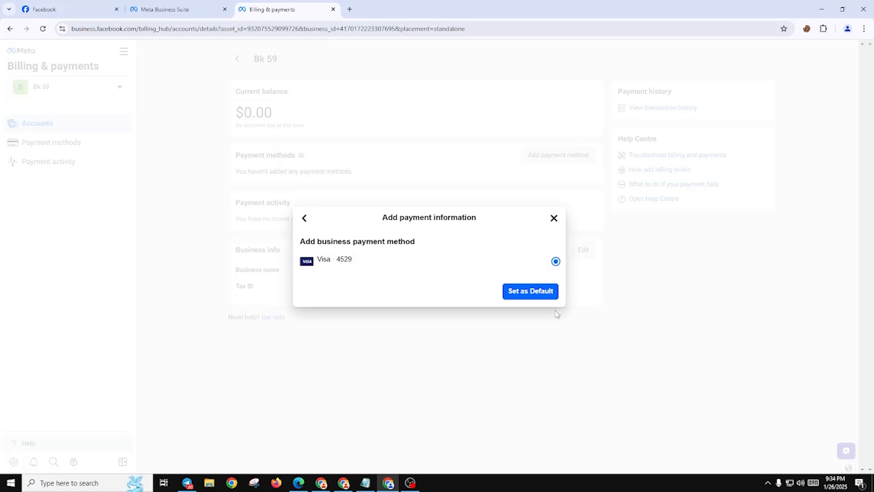
{"action": "left_click", "coordinate": [533, 292]}
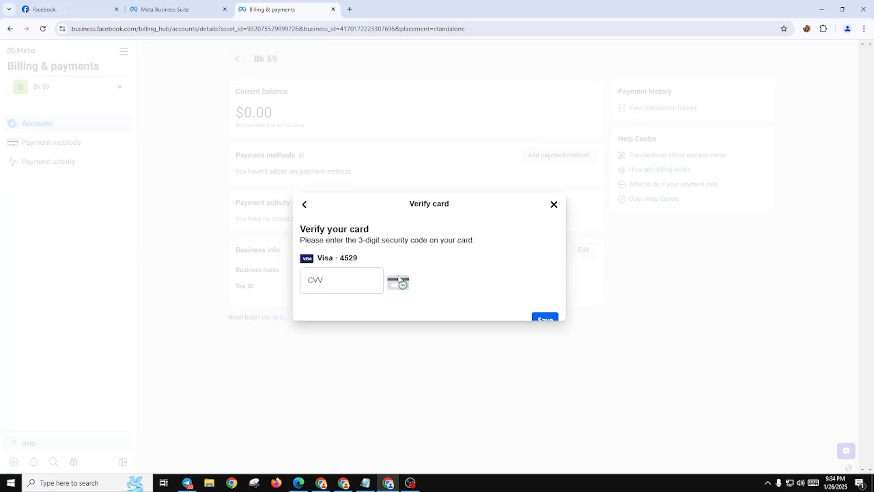
{"action": "left_click", "coordinate": [349, 269]}
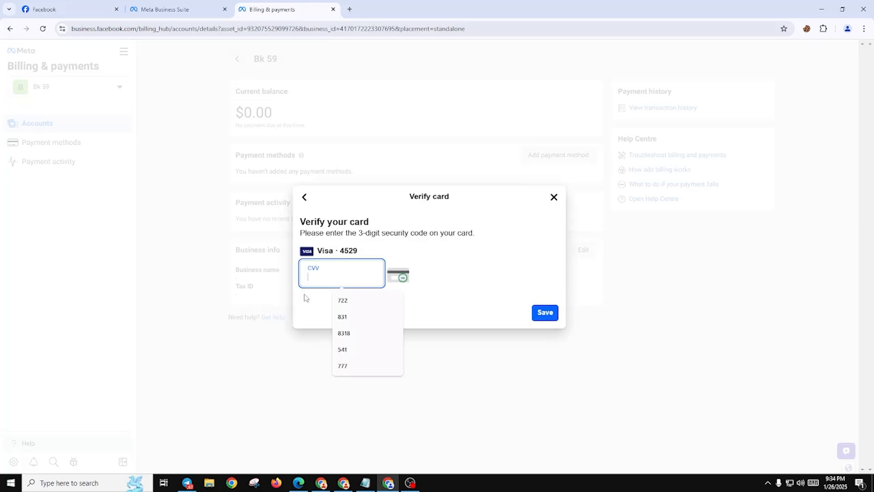
{"action": "left_click", "coordinate": [304, 308]}
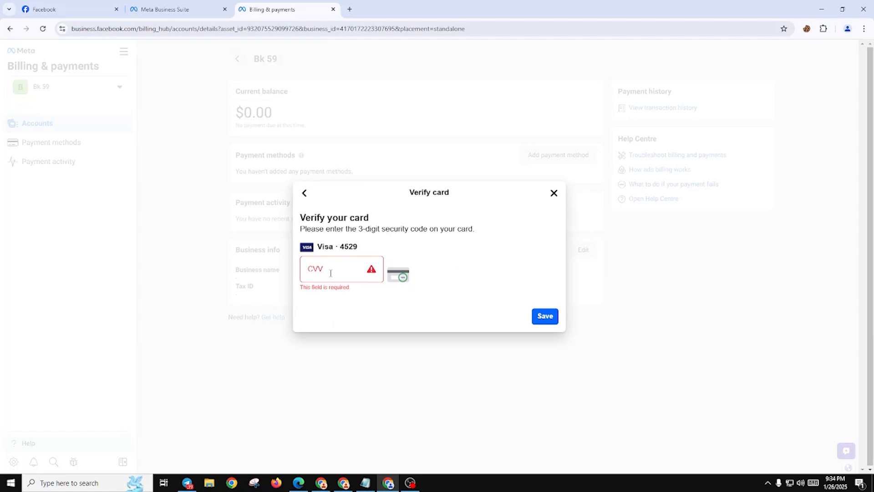
{"action": "left_click", "coordinate": [330, 273]}
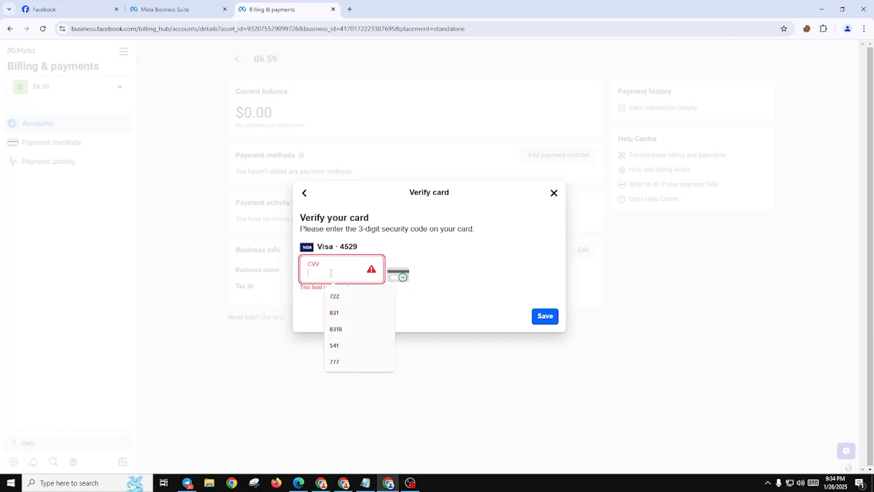
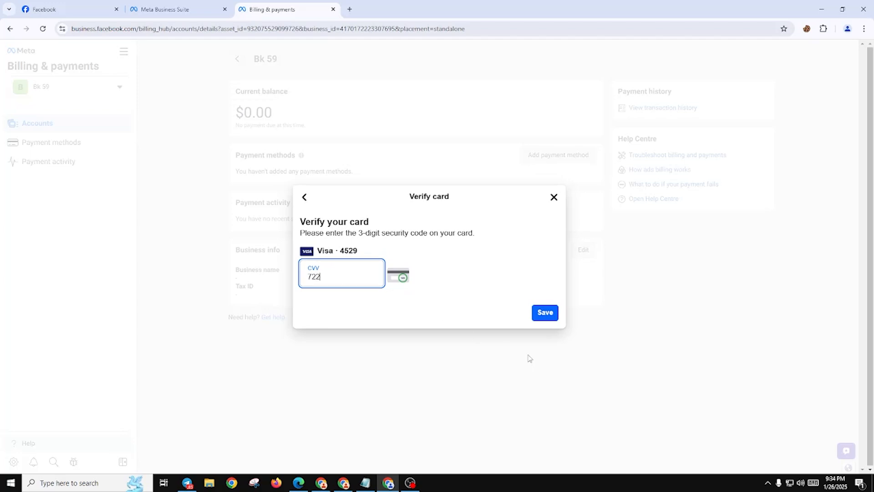
{"action": "left_click", "coordinate": [540, 316]}
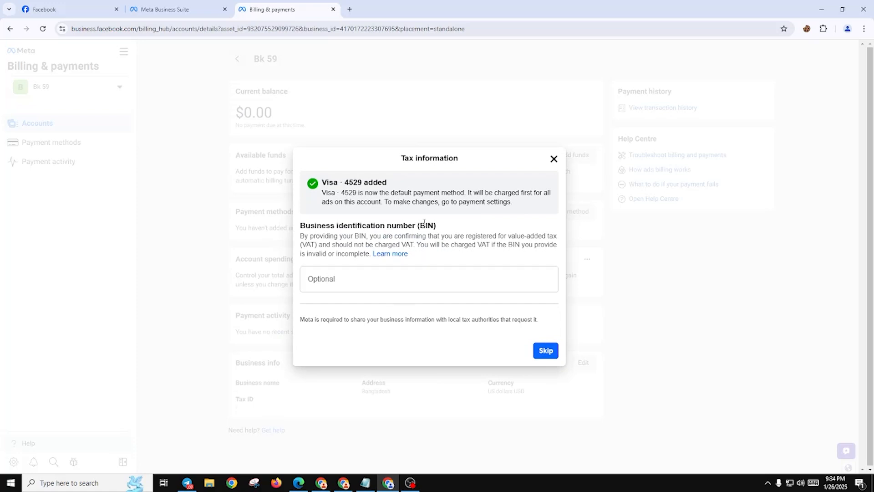
Highlight the BIN heading and explanation text in the Tax information dialog.
{"action": "left_click_drag", "start_coordinate": [335, 225], "coordinate": [464, 228]}
{"action": "triple_click", "coordinate": [372, 222]}
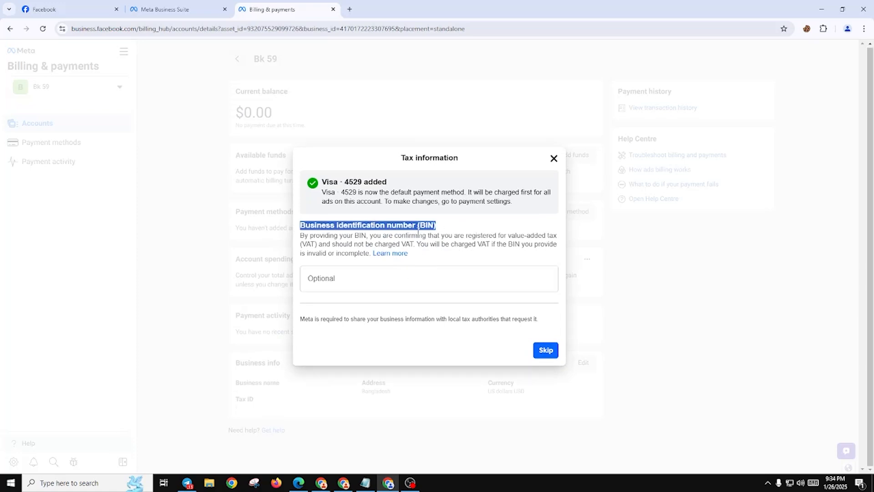
{"action": "left_click", "coordinate": [405, 225]}
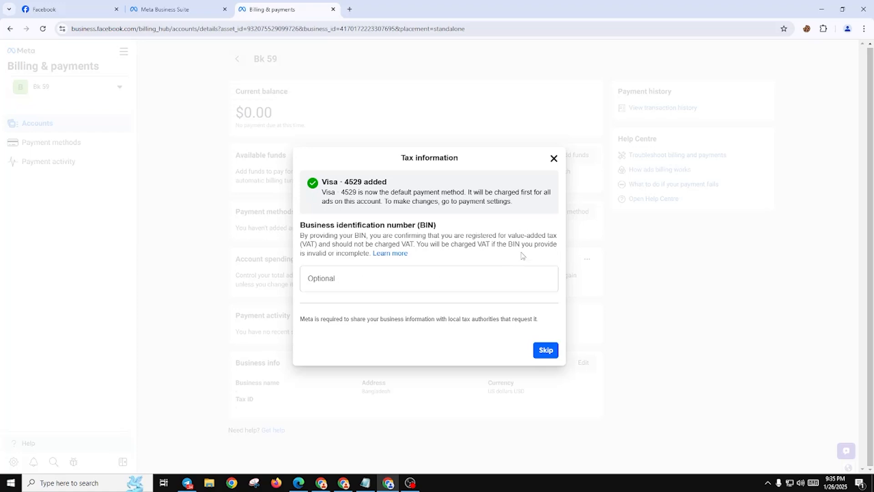
{"action": "left_click_drag", "start_coordinate": [298, 237], "coordinate": [413, 256]}
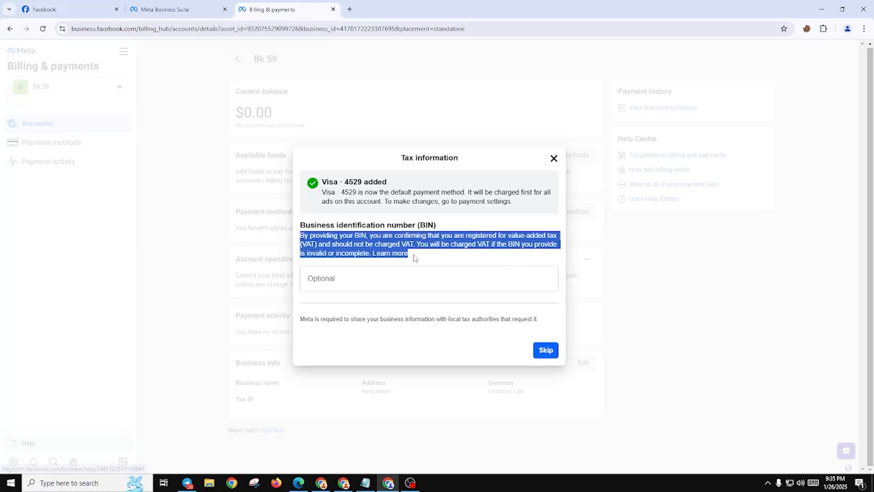
{"action": "left_click", "coordinate": [448, 240]}
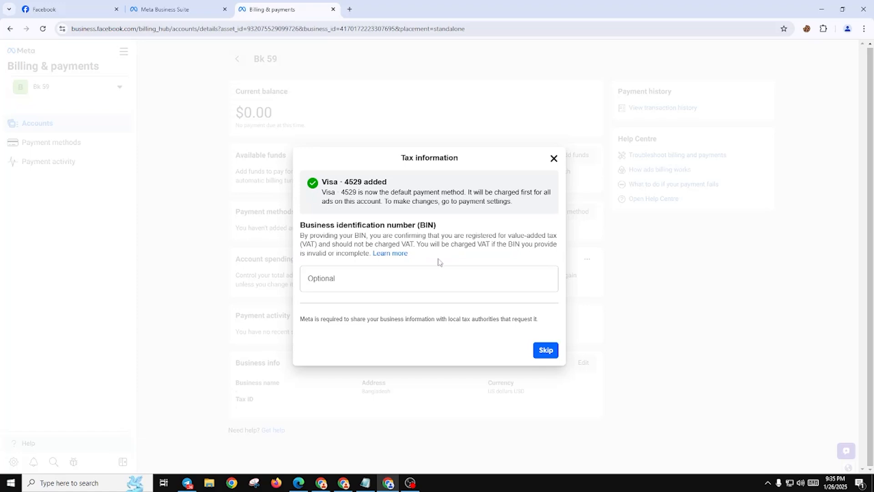
Fill the business identification number from a saved value, edit its ending, and save.
{"action": "left_click", "coordinate": [337, 280]}
{"action": "key", "text": "ctrl+v"}
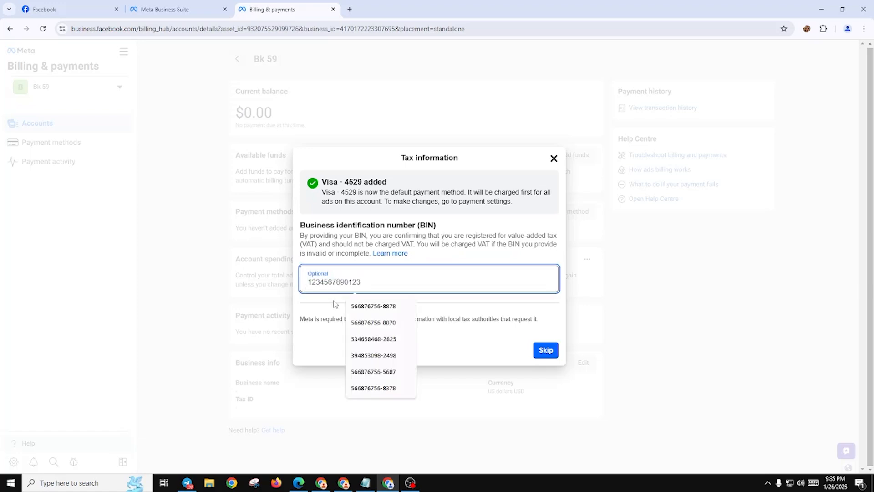
{"action": "left_click", "coordinate": [364, 304]}
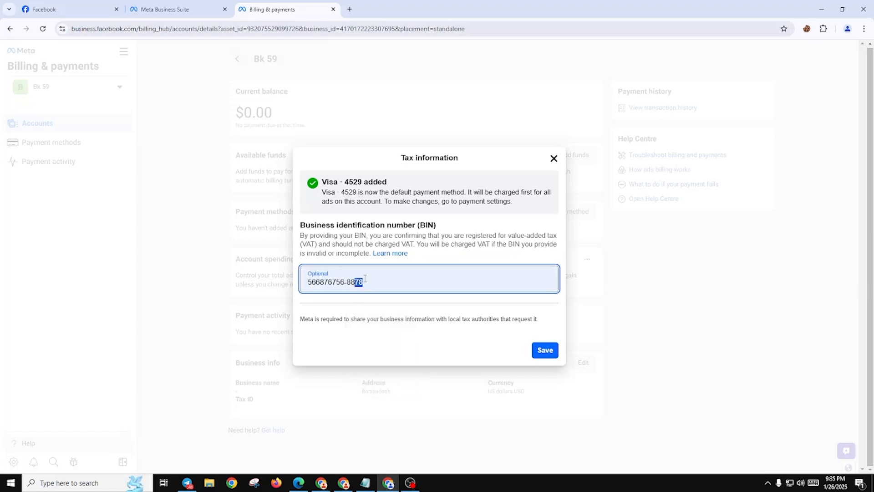
{"action": "type", "text": "54"}
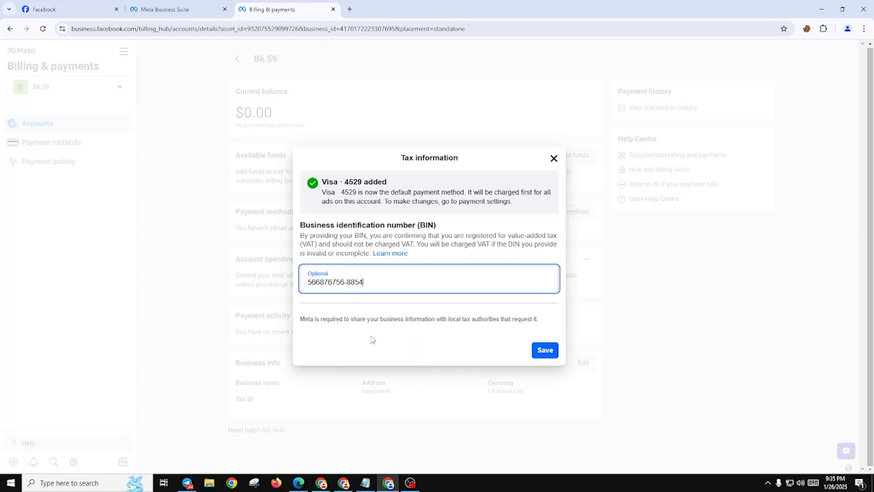
{"action": "left_click_drag", "start_coordinate": [386, 281], "coordinate": [292, 283]}
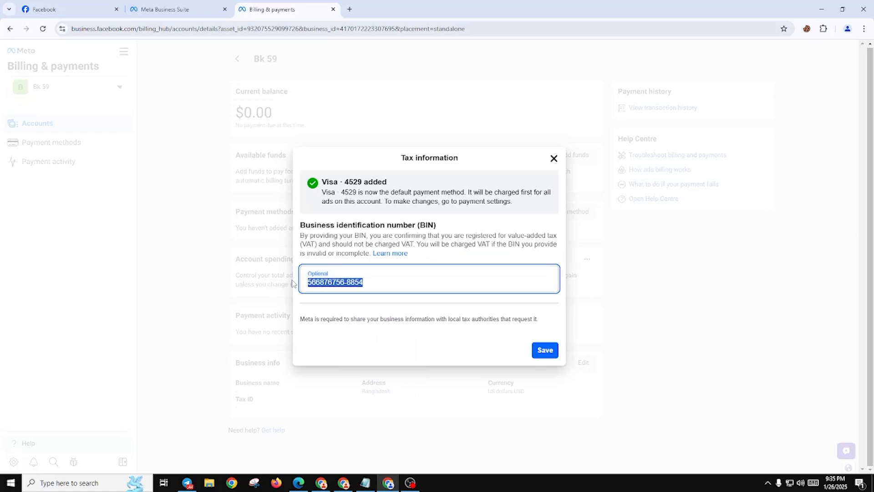
{"action": "left_click", "coordinate": [359, 350]}
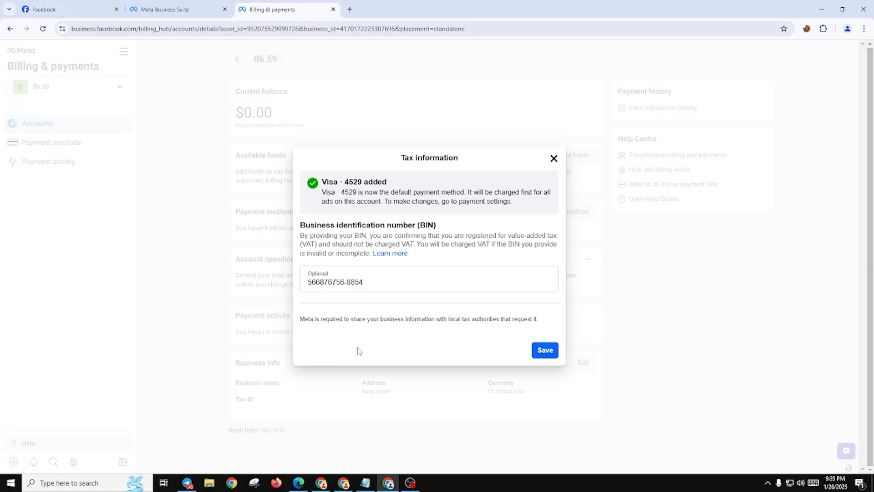
{"action": "left_click", "coordinate": [545, 351]}
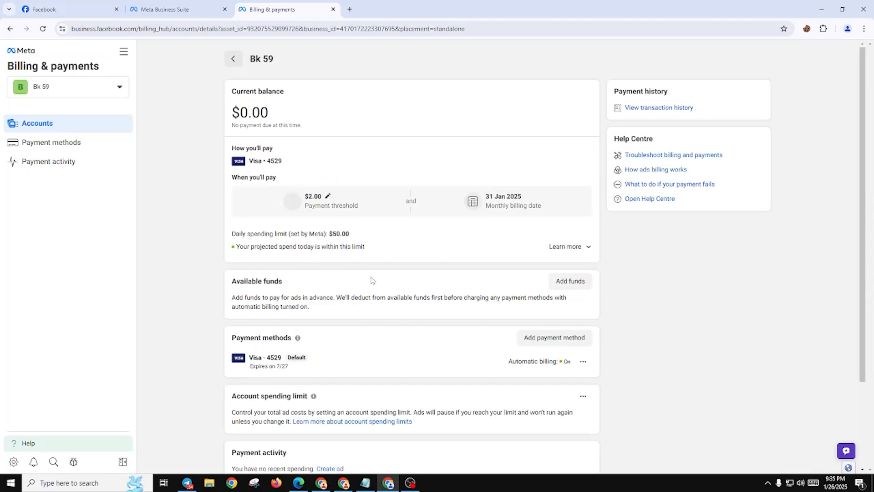
Reload Bk 59's billing details to confirm the Visa default, then switch to the Facebook tab.
{"action": "right_click", "coordinate": [176, 136]}
{"action": "left_click", "coordinate": [196, 168]}
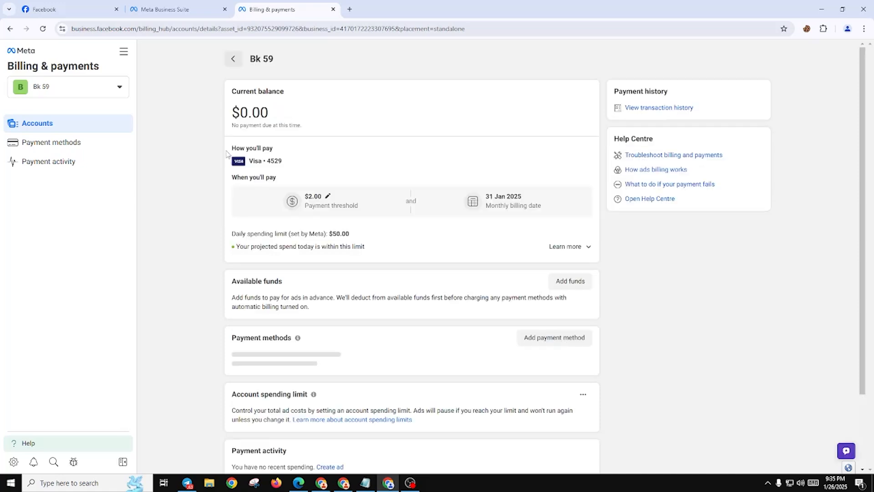
{"action": "left_click", "coordinate": [173, 9]}
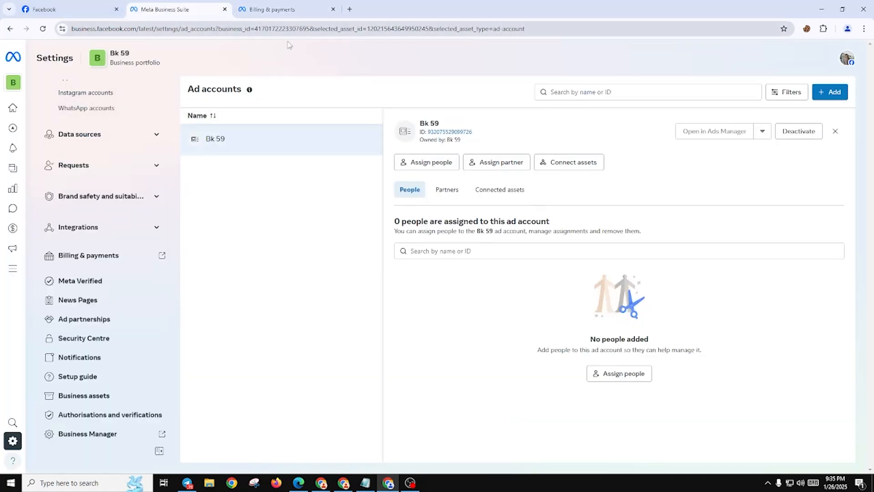
{"action": "left_click", "coordinate": [272, 5]}
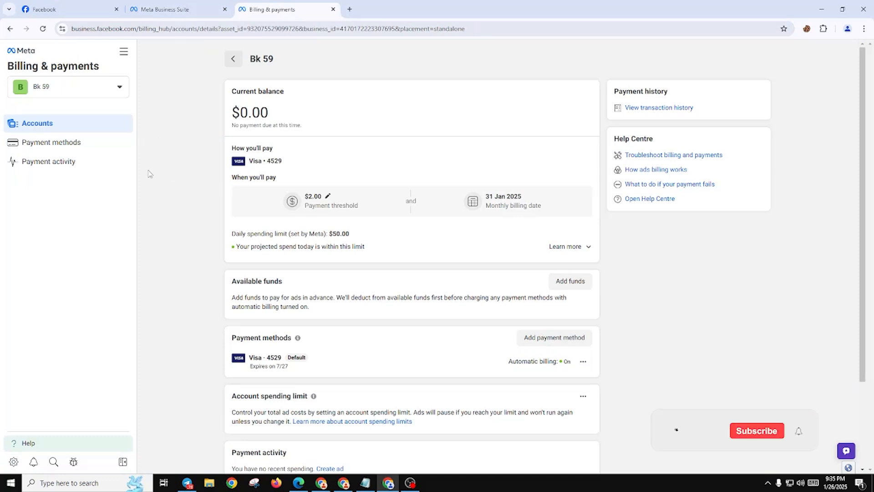
{"action": "scroll", "coordinate": [205, 108], "scroll_direction": "down", "scroll_amount": 3}
{"action": "scroll", "coordinate": [195, 112], "scroll_direction": "up", "scroll_amount": 3}
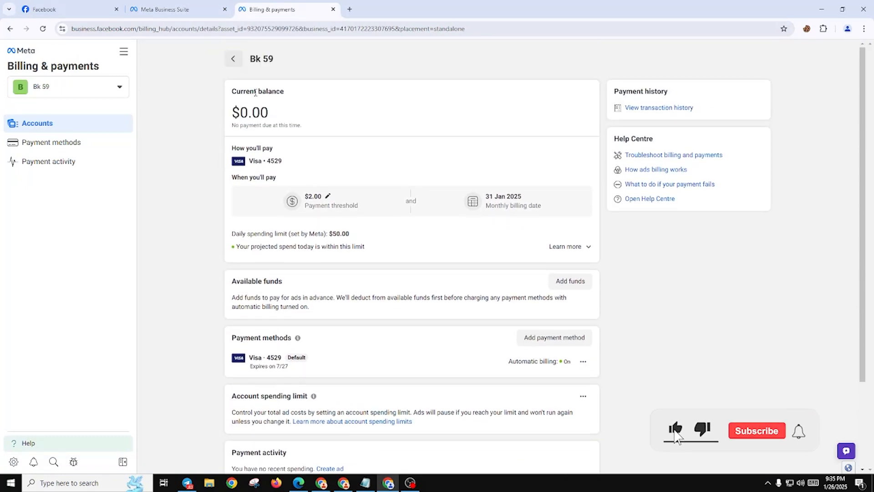
{"action": "left_click", "coordinate": [64, 9]}
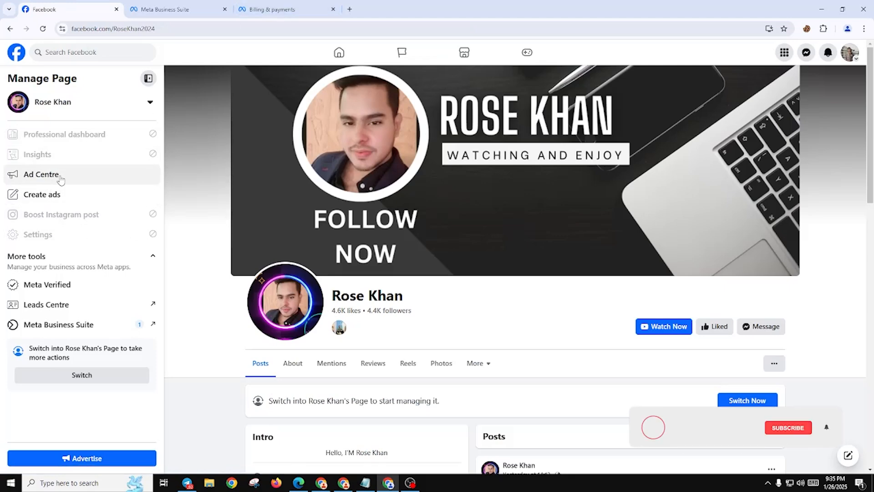
Go to the Page from shortcuts, peek at Ad Centre and the Boost post form.
{"action": "left_click", "coordinate": [339, 52]}
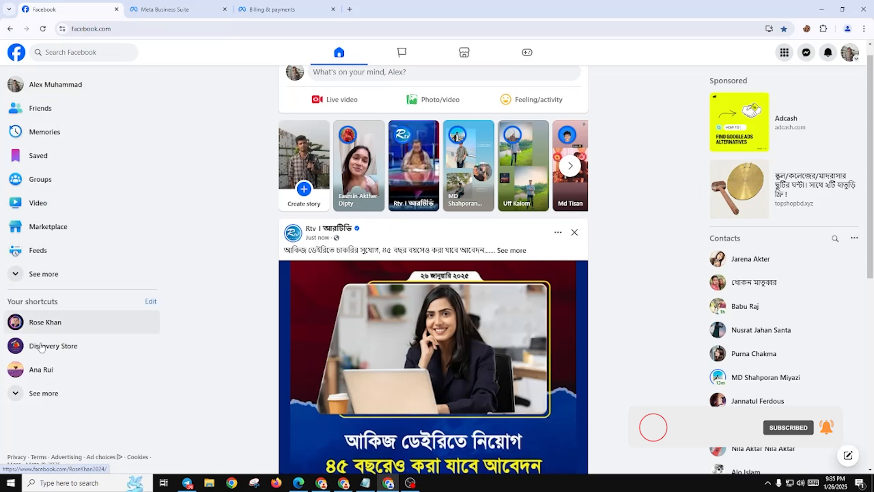
{"action": "left_click", "coordinate": [45, 322]}
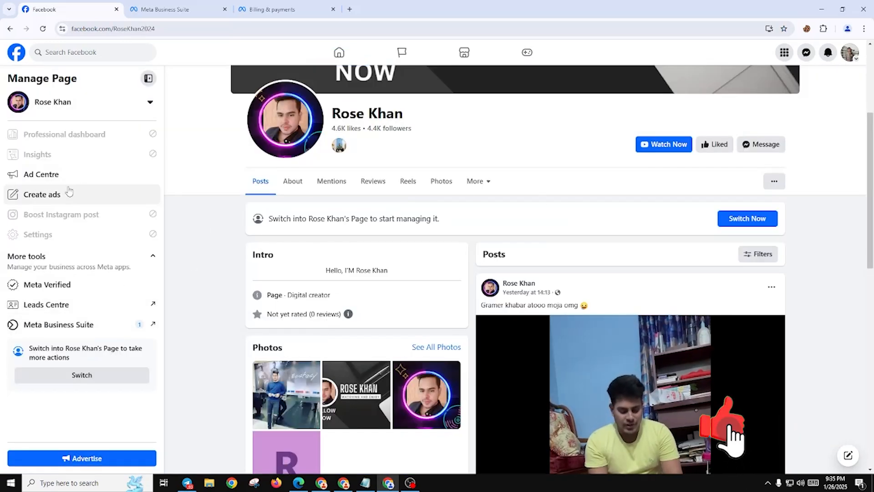
{"action": "left_click", "coordinate": [40, 179]}
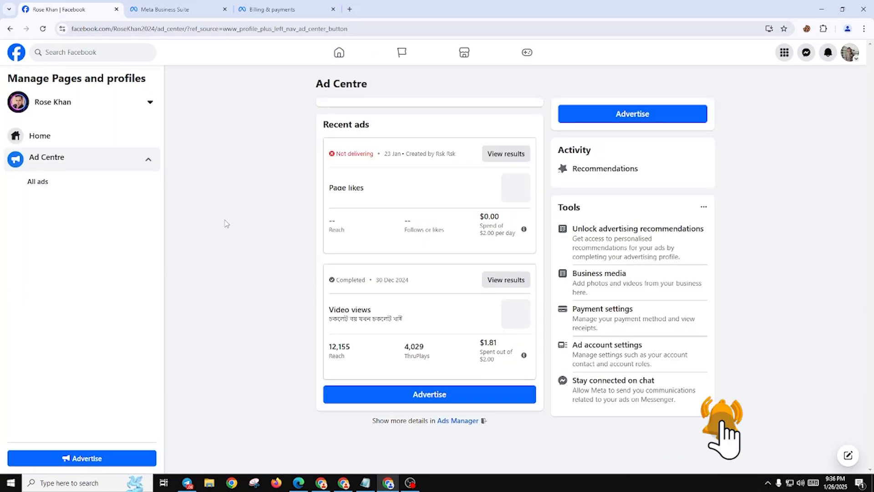
{"action": "left_click", "coordinate": [9, 29]}
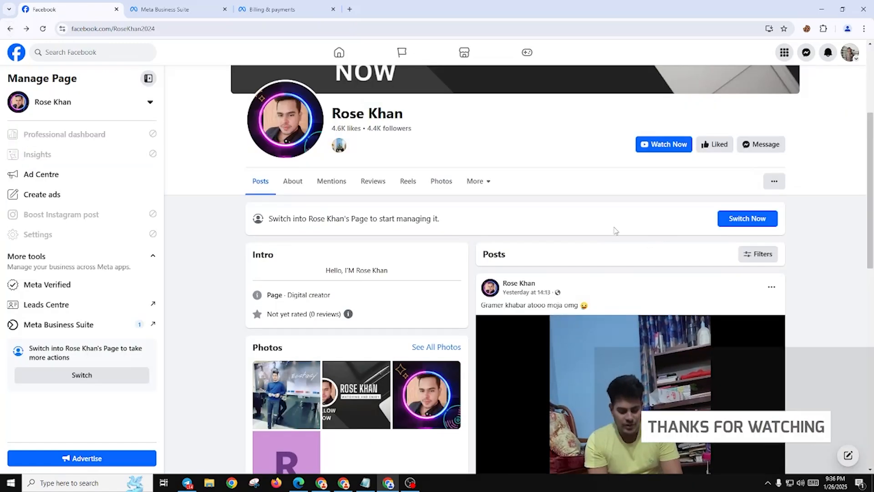
{"action": "scroll", "coordinate": [614, 228], "scroll_direction": "down", "scroll_amount": 3}
{"action": "left_click", "coordinate": [757, 250]}
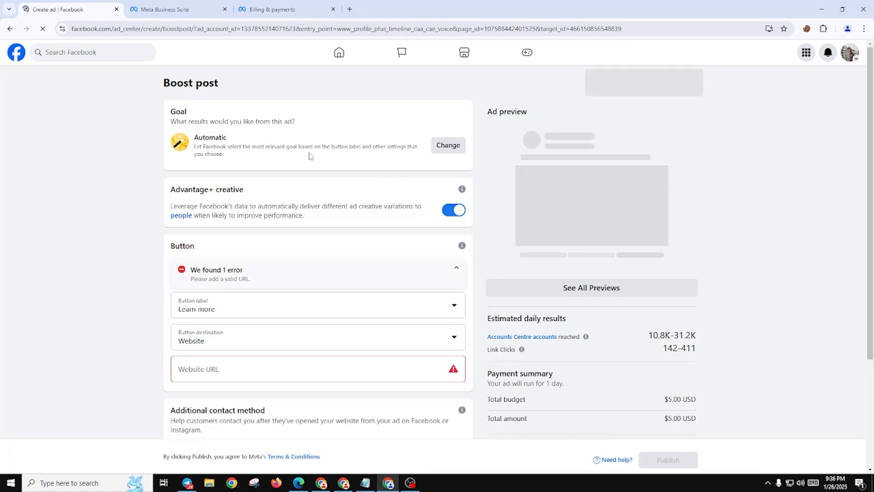
{"action": "left_click", "coordinate": [10, 28]}
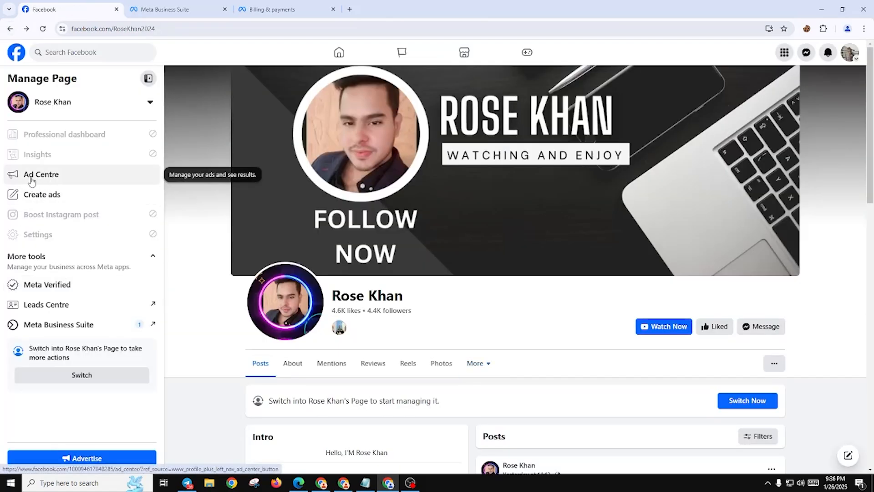
From Ad Centre's Advertise options, preview Boost a post, then choose Create new ad.
{"action": "left_click", "coordinate": [49, 181]}
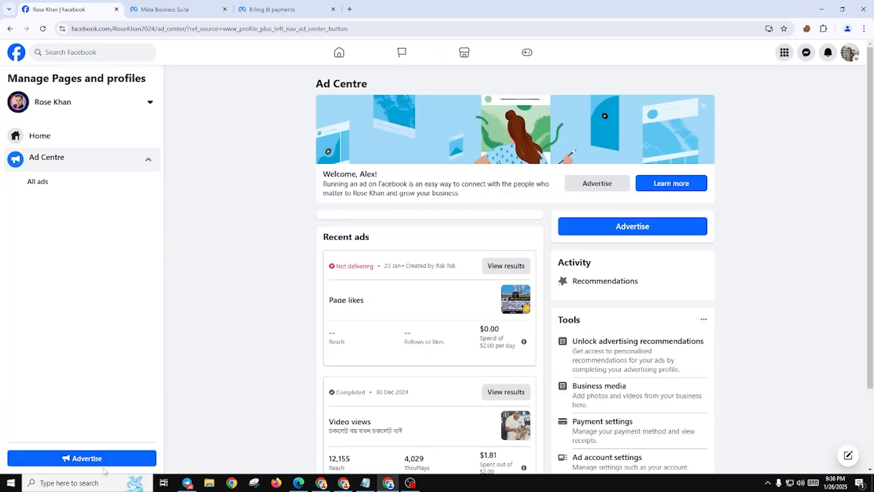
{"action": "left_click", "coordinate": [124, 453]}
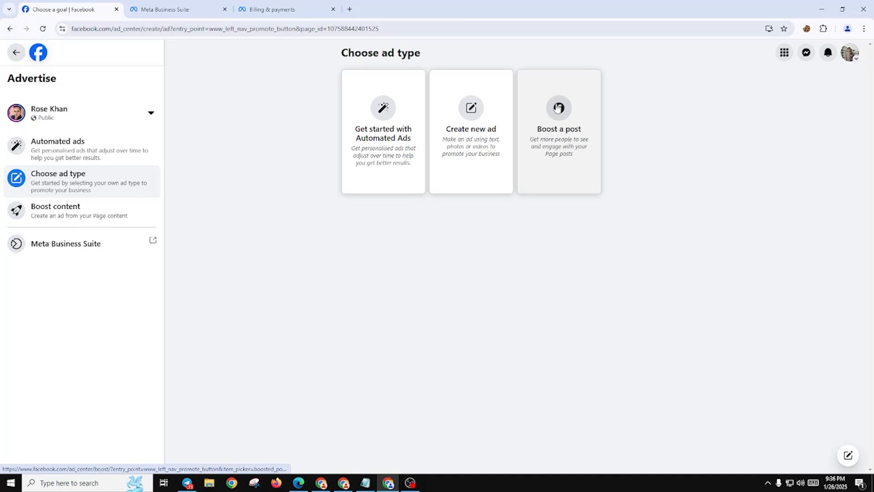
{"action": "left_click", "coordinate": [564, 156]}
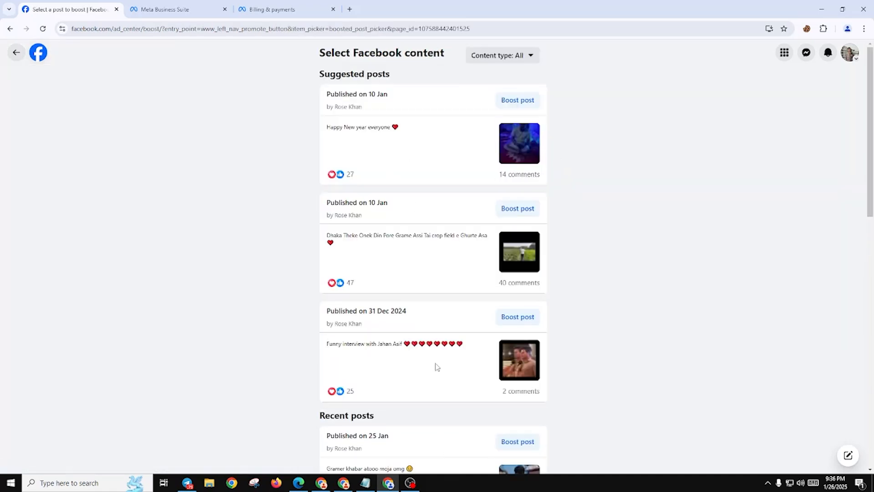
{"action": "scroll", "coordinate": [434, 364], "scroll_direction": "down", "scroll_amount": 3}
{"action": "scroll", "coordinate": [415, 331], "scroll_direction": "up", "scroll_amount": 3}
{"action": "left_click", "coordinate": [17, 53]}
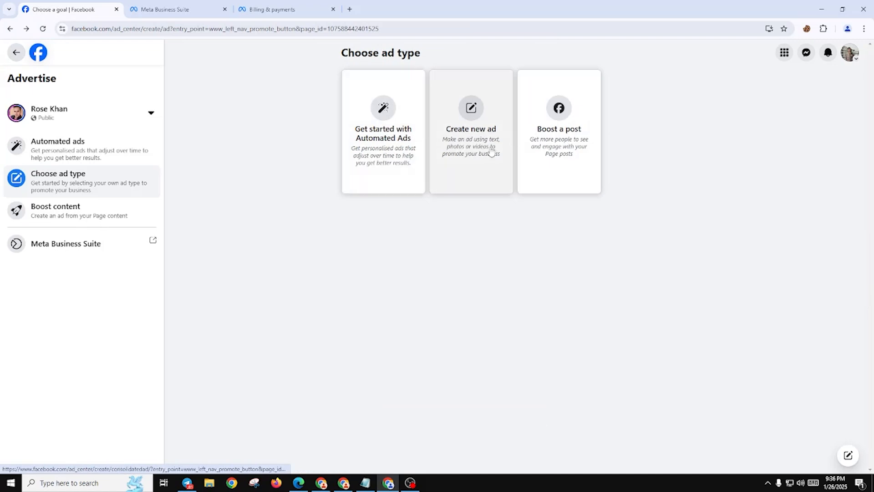
{"action": "left_click", "coordinate": [465, 121]}
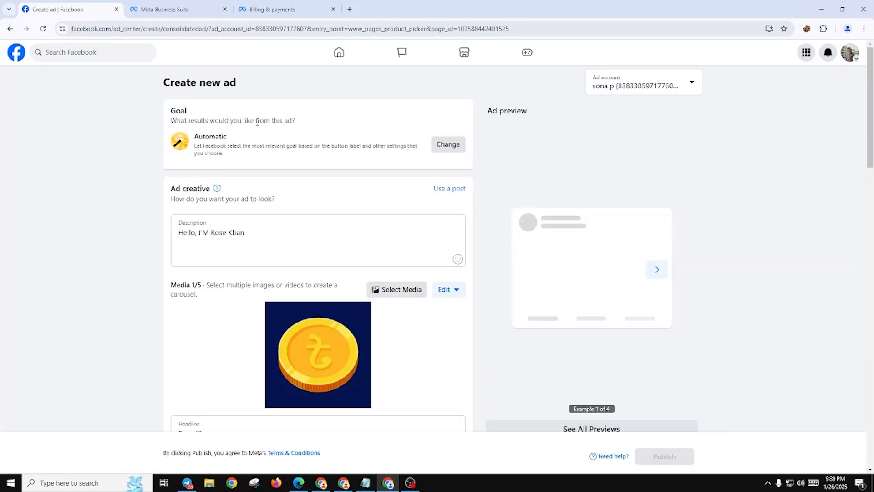
Check the ad account name in Business Suite, then select Bk 59 as the ad's account.
{"action": "triple_click", "coordinate": [204, 83]}
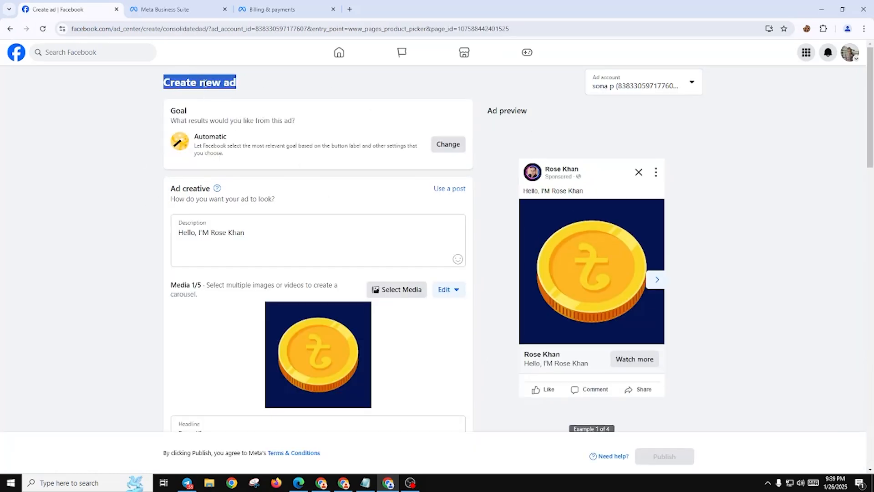
{"action": "left_click", "coordinate": [324, 89]}
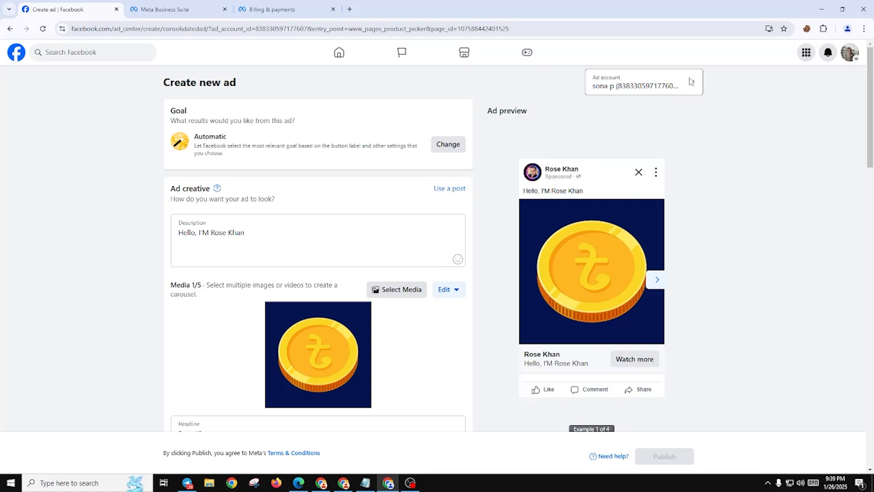
{"action": "left_click", "coordinate": [175, 5]}
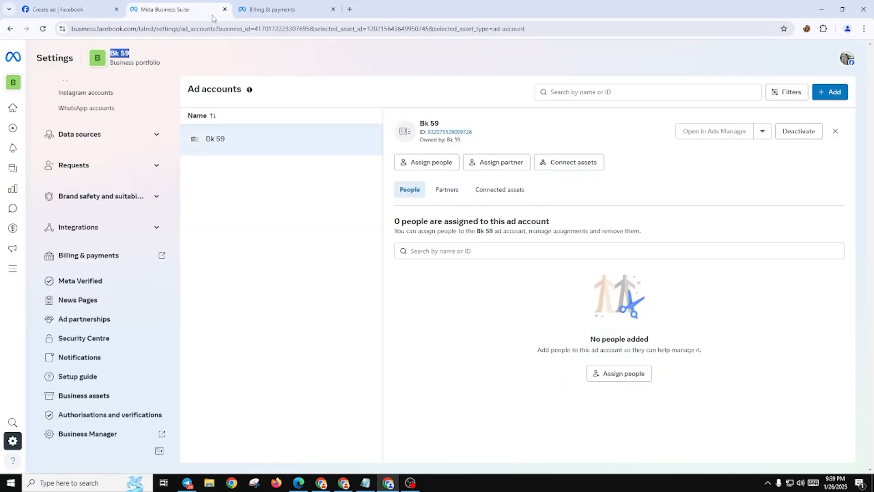
{"action": "left_click", "coordinate": [266, 6]}
{"action": "left_click", "coordinate": [124, 7]}
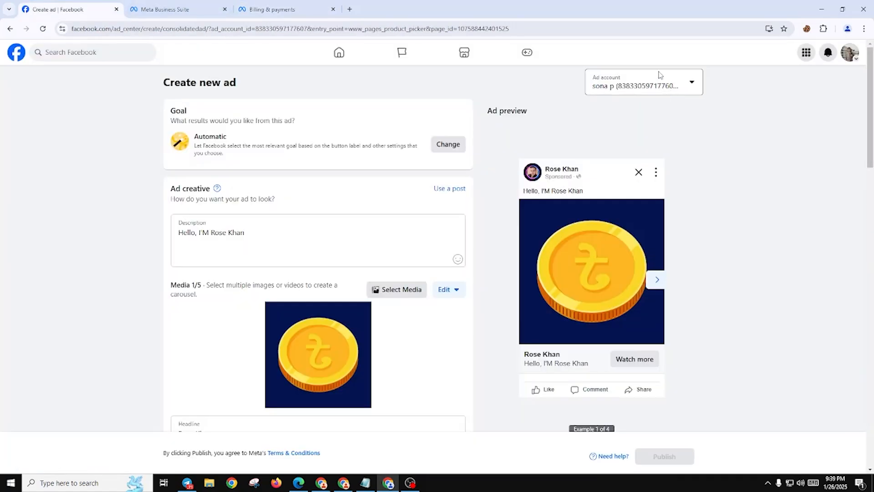
{"action": "left_click", "coordinate": [685, 85]}
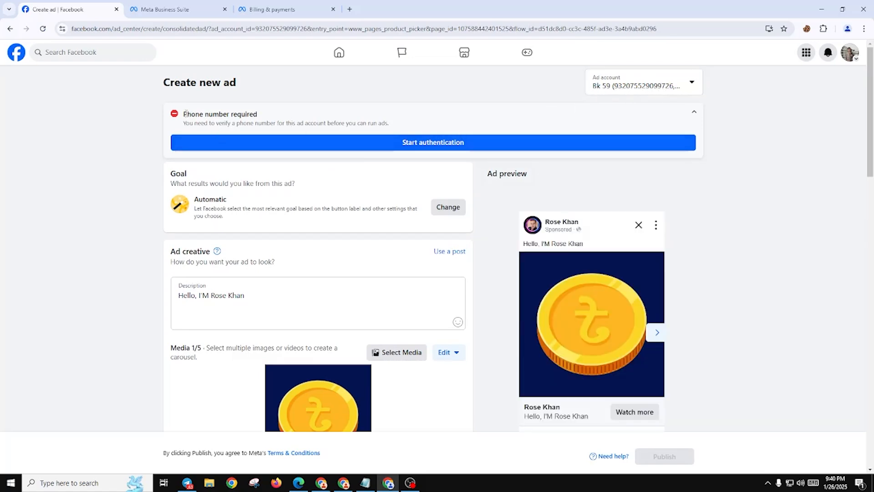
Start phone authentication and submit a different number with the Bangladesh +880 code.
{"action": "left_click_drag", "start_coordinate": [185, 113], "coordinate": [275, 112]}
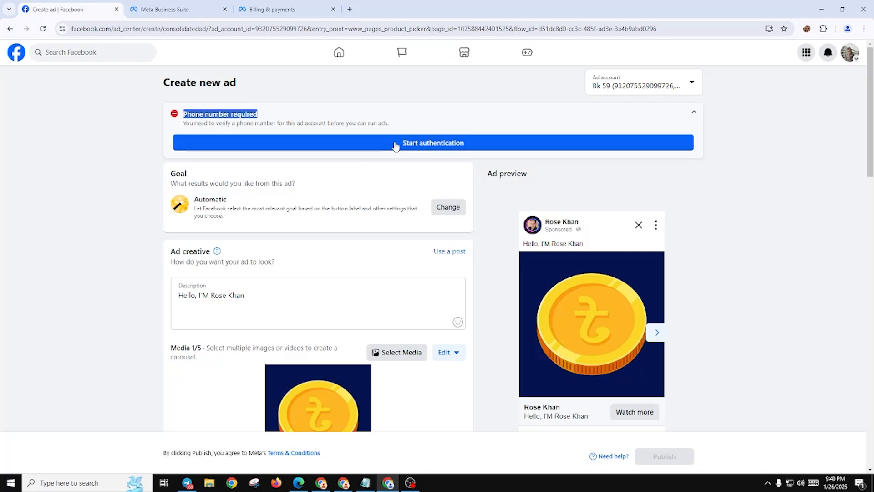
{"action": "left_click", "coordinate": [410, 143]}
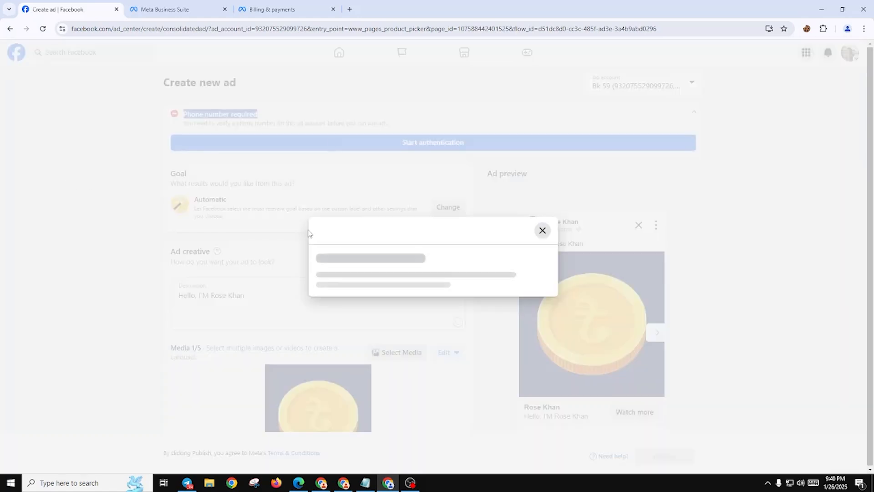
{"action": "left_click", "coordinate": [375, 205]}
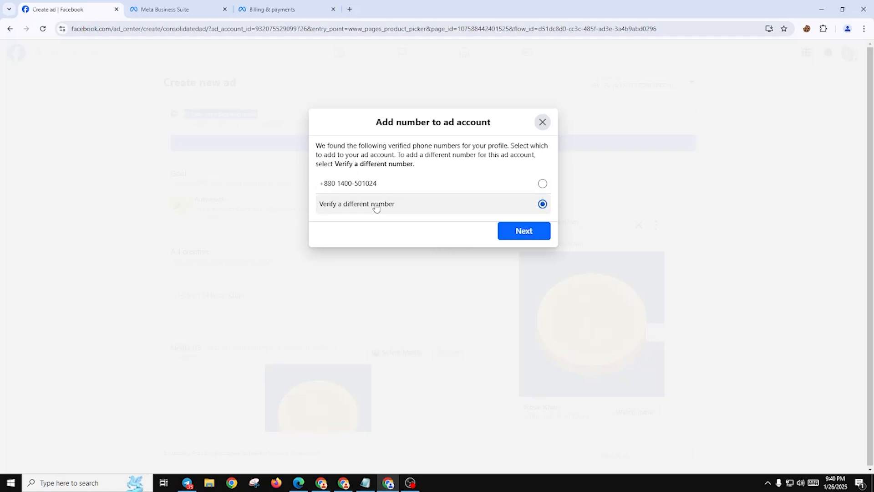
{"action": "left_click", "coordinate": [524, 231]}
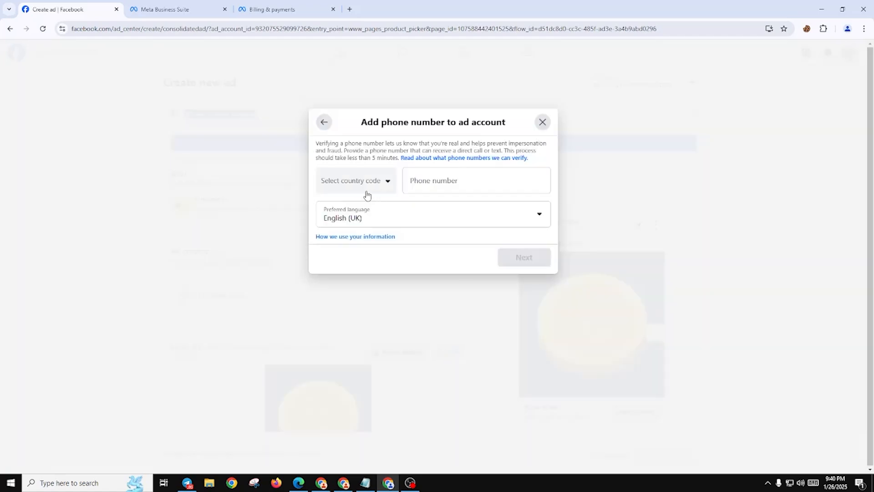
{"action": "left_click", "coordinate": [357, 188]}
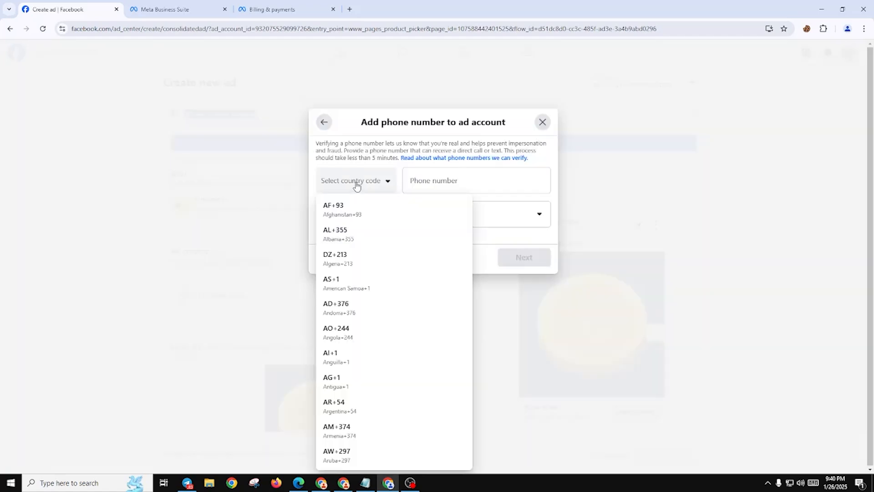
{"action": "scroll", "coordinate": [359, 282], "scroll_direction": "down", "scroll_amount": 5}
{"action": "left_click", "coordinate": [360, 354]}
{"action": "left_click", "coordinate": [414, 183]}
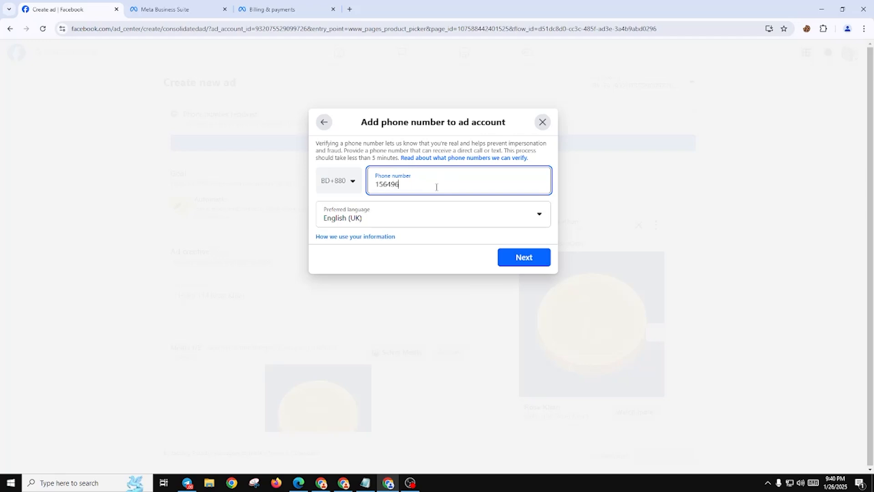
{"action": "left_click", "coordinate": [547, 257]}
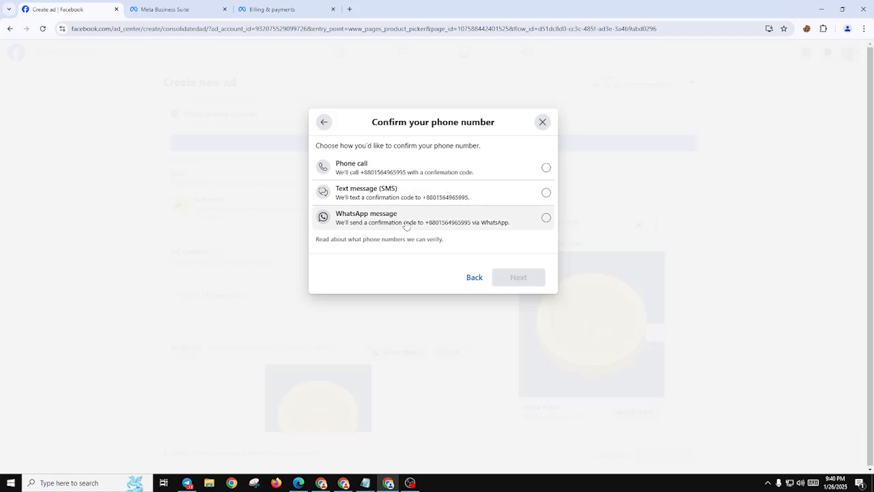
Abandon the new number and add the profile's already verified phone number instead.
{"action": "left_click", "coordinate": [546, 217]}
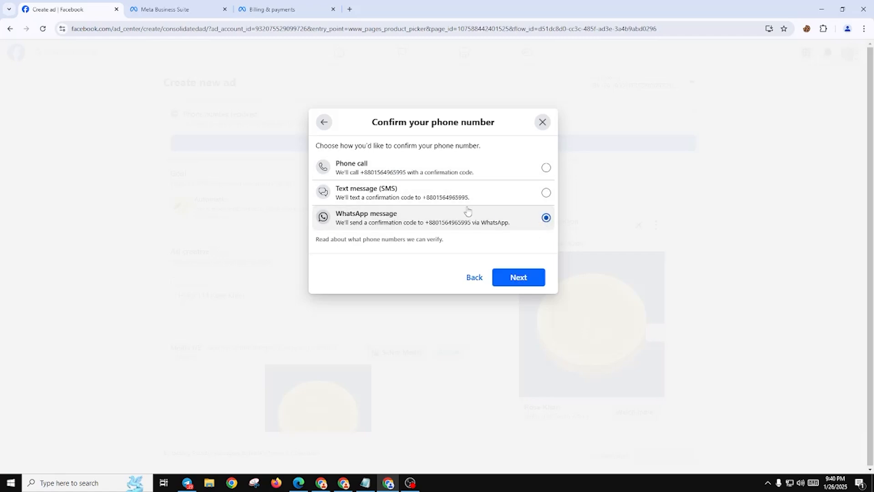
{"action": "left_click", "coordinate": [419, 197]}
{"action": "left_click", "coordinate": [501, 166]}
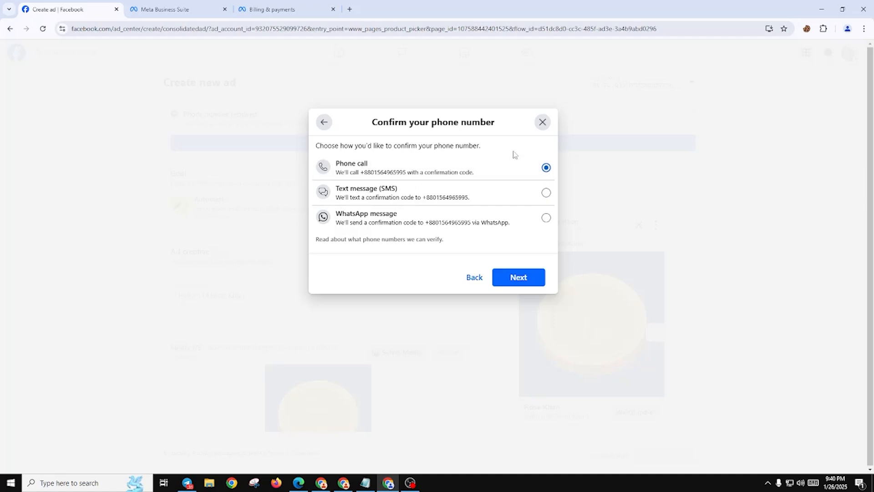
{"action": "left_click", "coordinate": [512, 191]}
{"action": "left_click", "coordinate": [458, 227]}
{"action": "left_click", "coordinate": [324, 122]}
{"action": "left_click", "coordinate": [331, 125]}
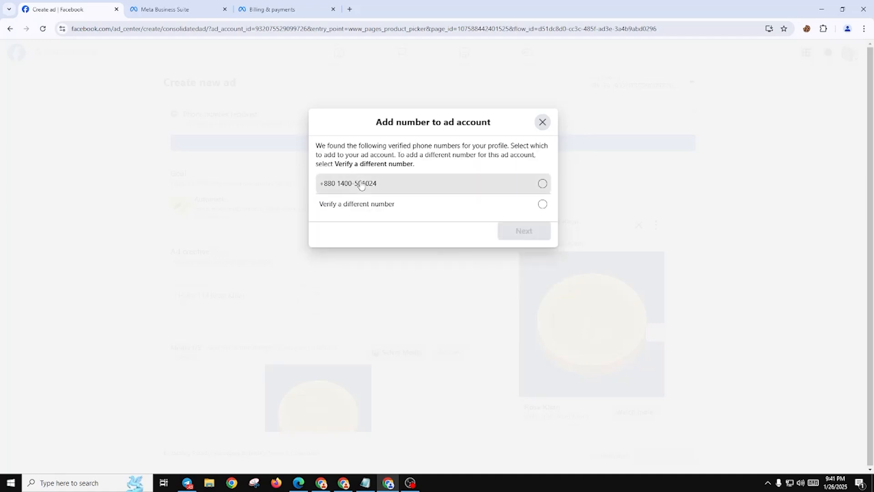
{"action": "left_click", "coordinate": [478, 184]}
{"action": "left_click", "coordinate": [518, 236]}
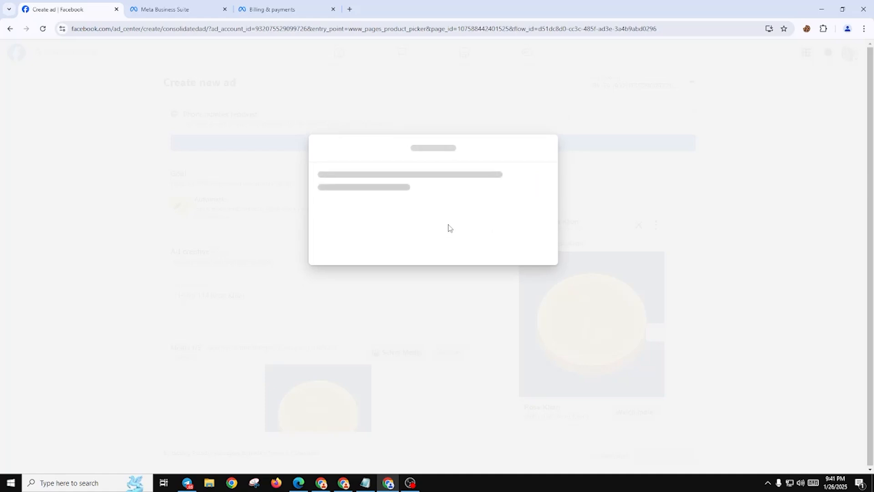
{"action": "left_click", "coordinate": [521, 235]}
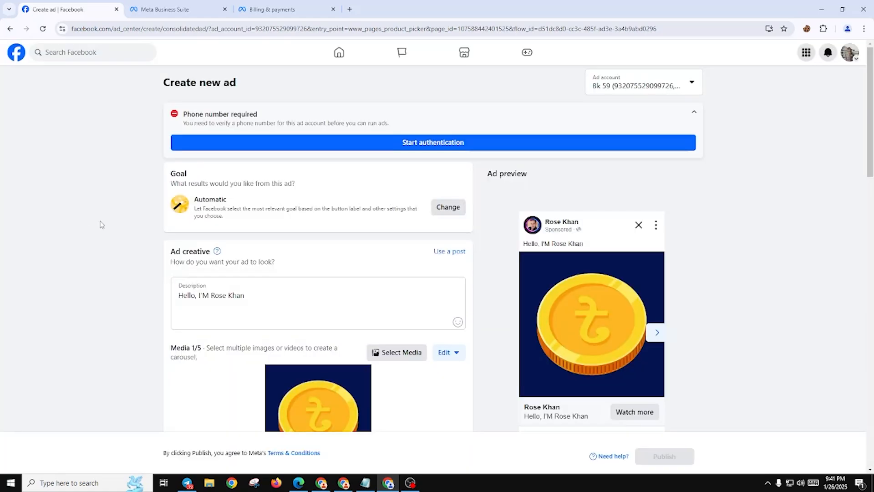
Set the ad's goal to Get more Page likes, giving it a Like Page button.
{"action": "left_click", "coordinate": [448, 207]}
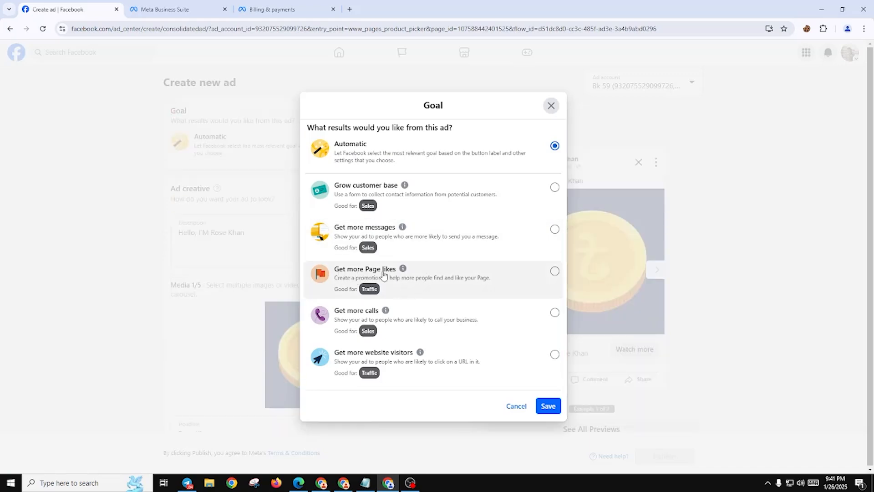
{"action": "left_click", "coordinate": [489, 292]}
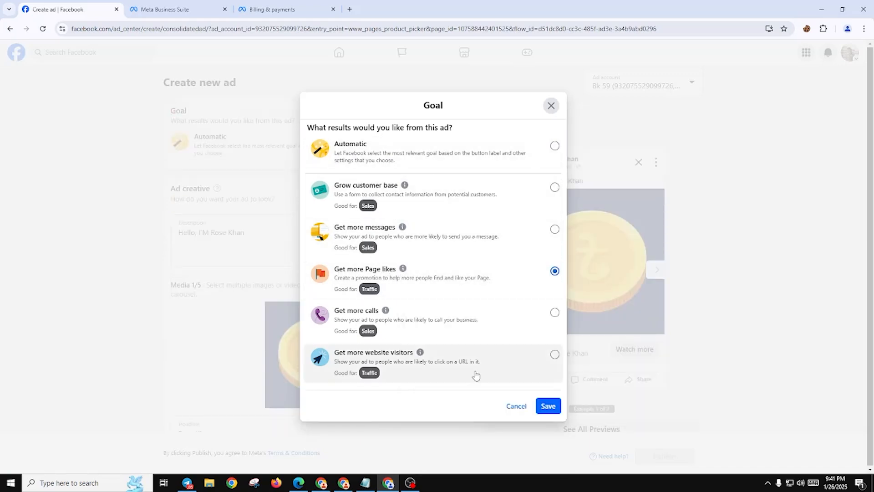
{"action": "left_click", "coordinate": [548, 406]}
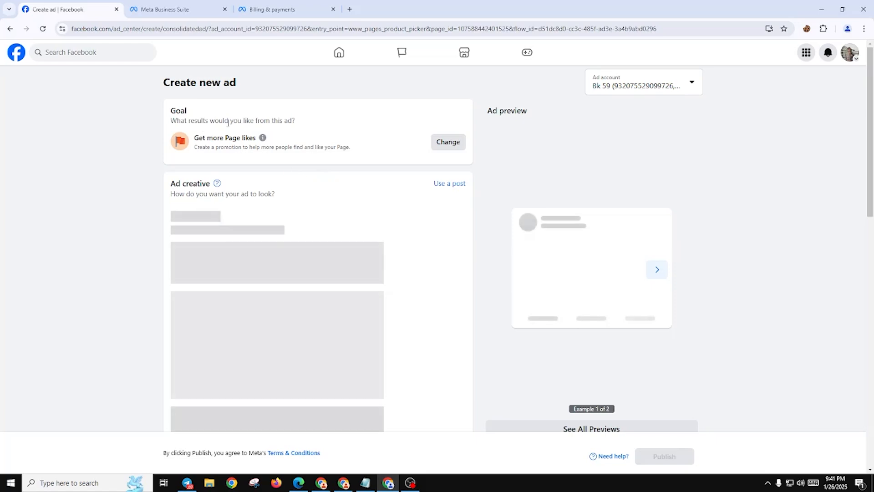
{"action": "double_click", "coordinate": [178, 110]}
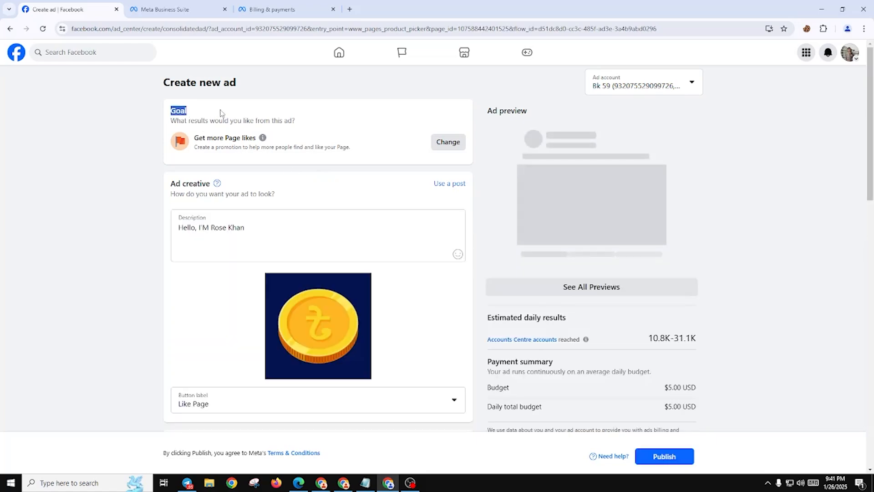
{"action": "left_click", "coordinate": [448, 142]}
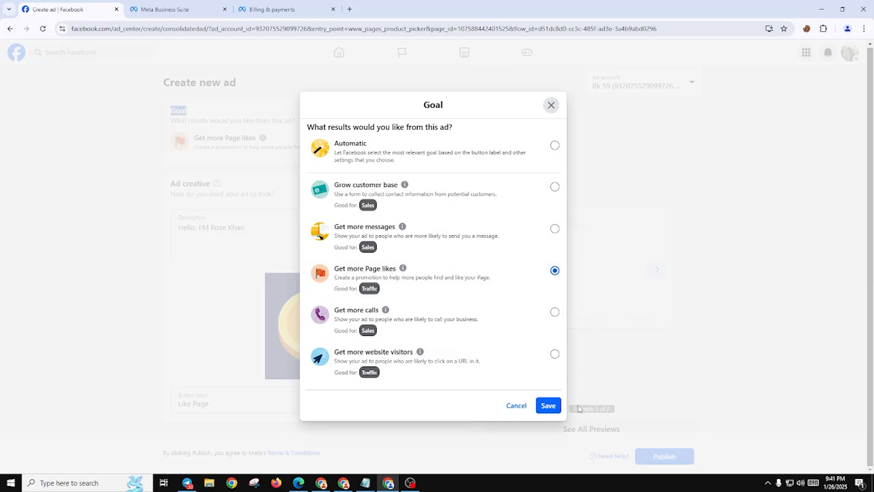
{"action": "left_click", "coordinate": [548, 406]}
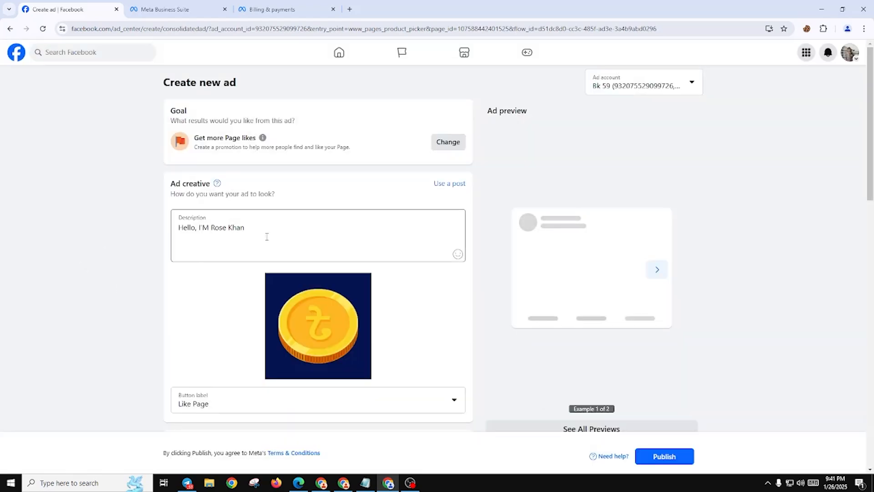
{"action": "left_click_drag", "start_coordinate": [268, 234], "coordinate": [71, 231]}
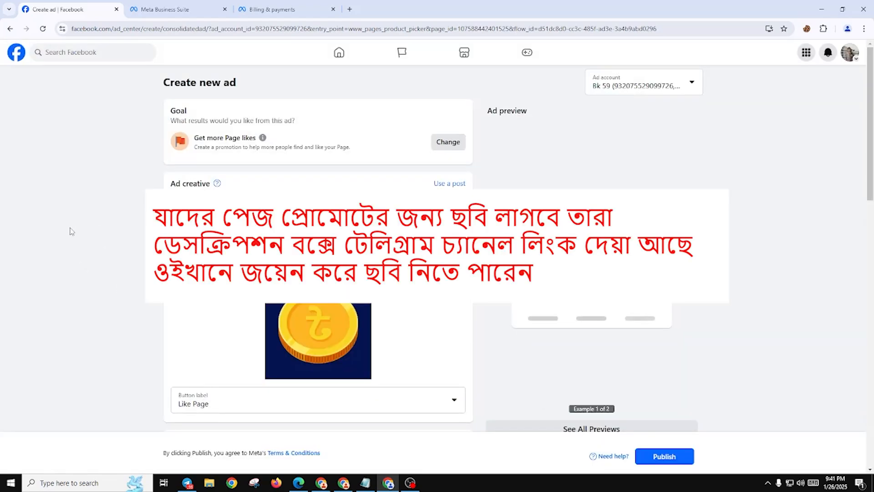
{"action": "scroll", "coordinate": [77, 222], "scroll_direction": "down", "scroll_amount": 4}
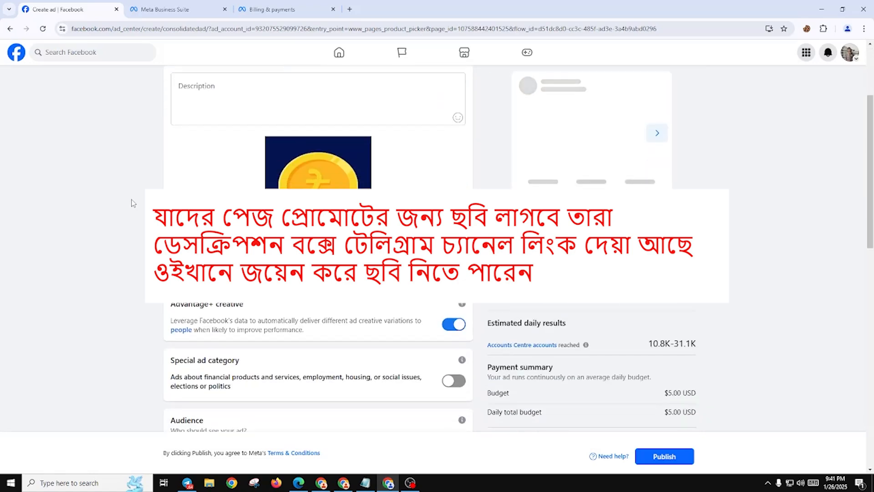
{"action": "scroll", "coordinate": [318, 248], "scroll_direction": "down", "scroll_amount": 5}
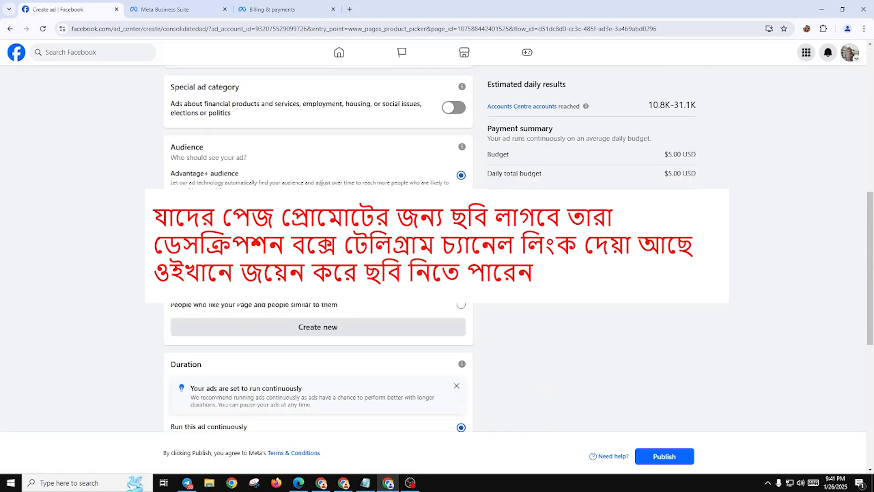
{"action": "left_click", "coordinate": [452, 213]}
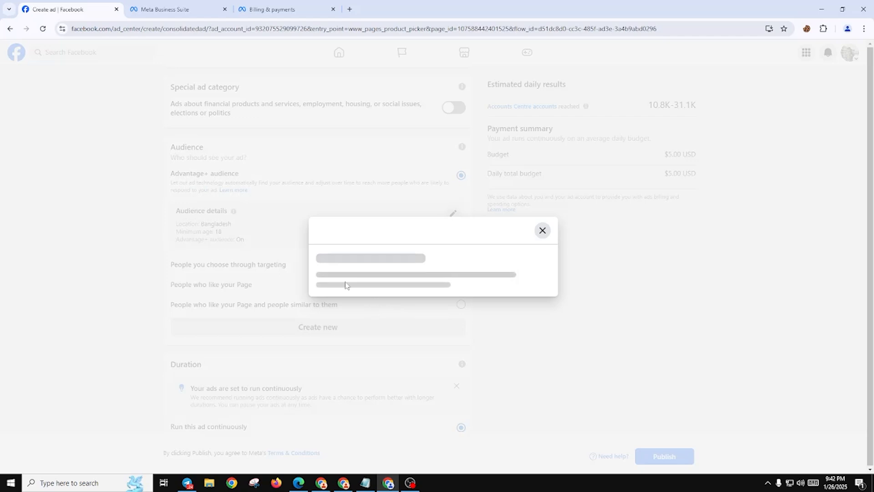
{"action": "left_click", "coordinate": [542, 230]}
{"action": "left_click", "coordinate": [454, 215]}
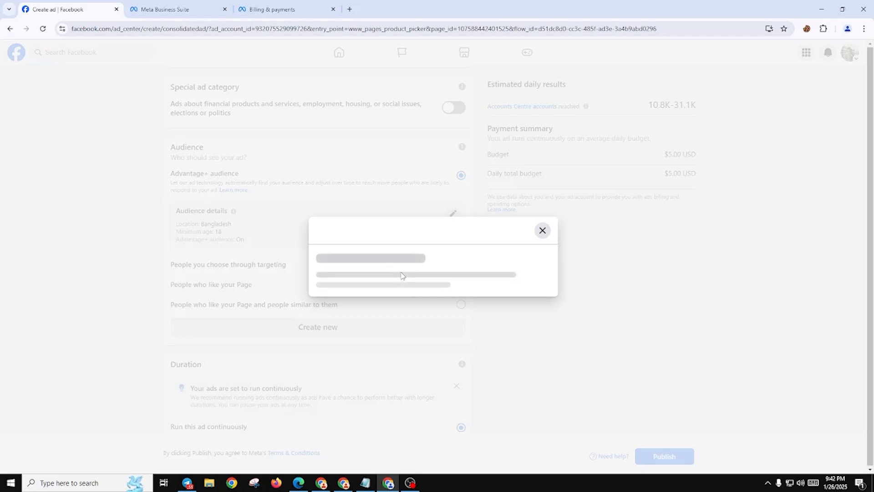
{"action": "left_click", "coordinate": [542, 231]}
Lower the ad's daily budget slider to the $1.00 minimum.
{"action": "scroll", "coordinate": [400, 269], "scroll_direction": "down", "scroll_amount": 4}
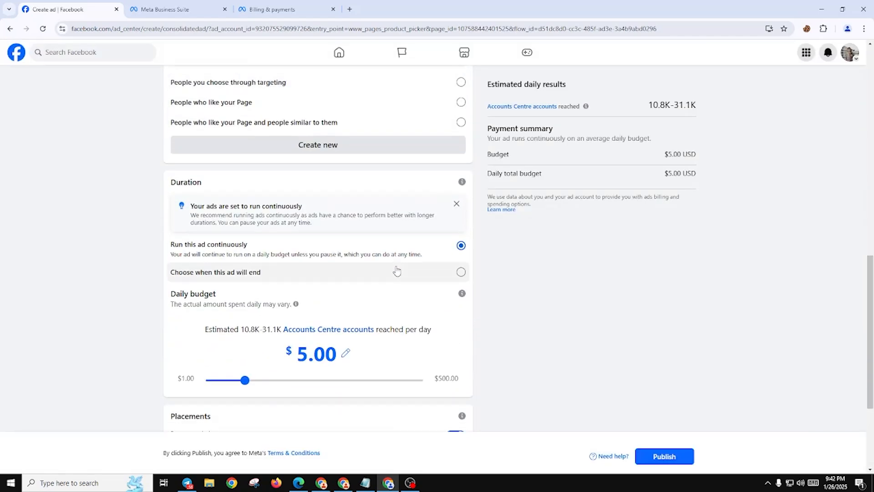
{"action": "scroll", "coordinate": [320, 323], "scroll_direction": "up", "scroll_amount": 2}
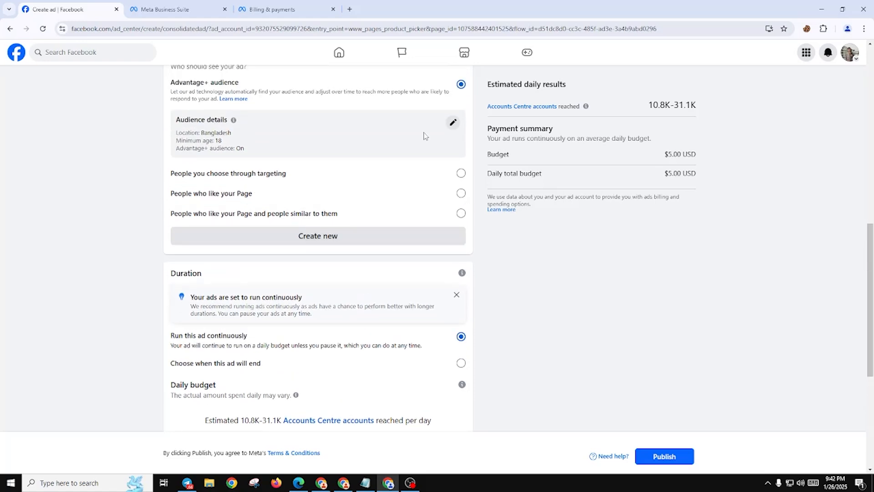
{"action": "scroll", "coordinate": [327, 186], "scroll_direction": "down", "scroll_amount": 4}
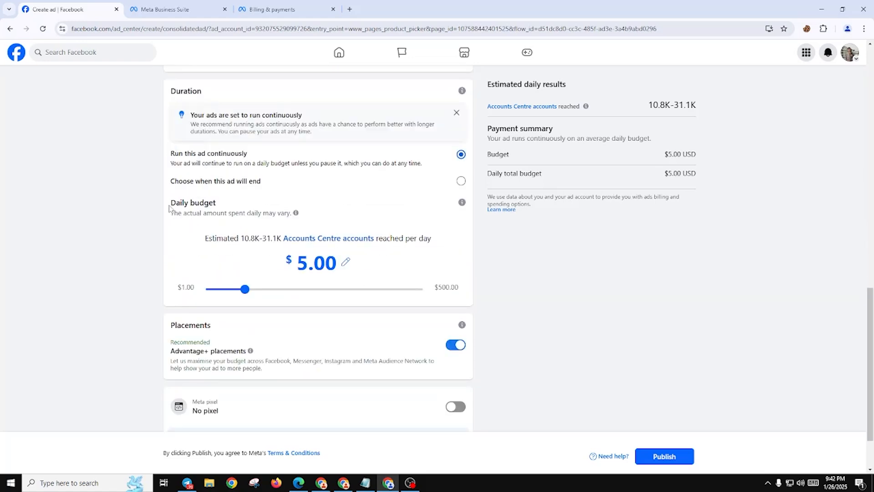
{"action": "left_click_drag", "start_coordinate": [169, 208], "coordinate": [247, 201]}
{"action": "left_click_drag", "start_coordinate": [245, 289], "coordinate": [162, 290]}
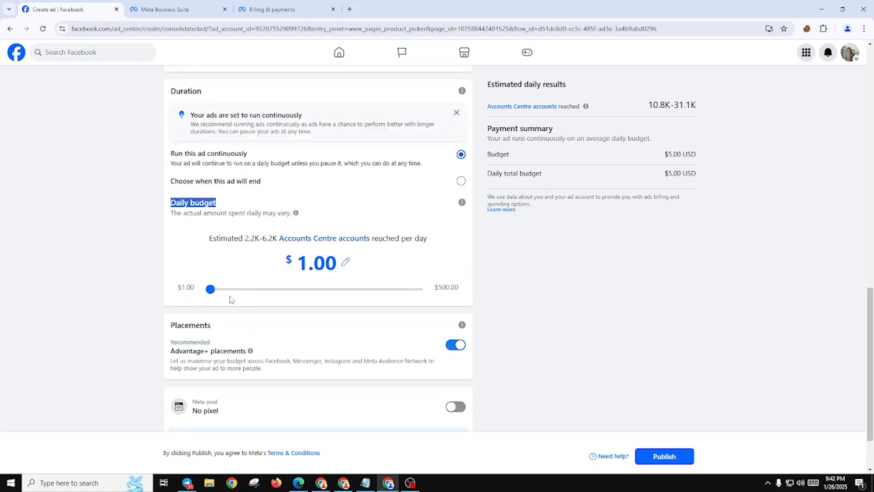
Turn off Advantage+ placements so manual placements show Facebook only.
{"action": "left_click", "coordinate": [452, 350]}
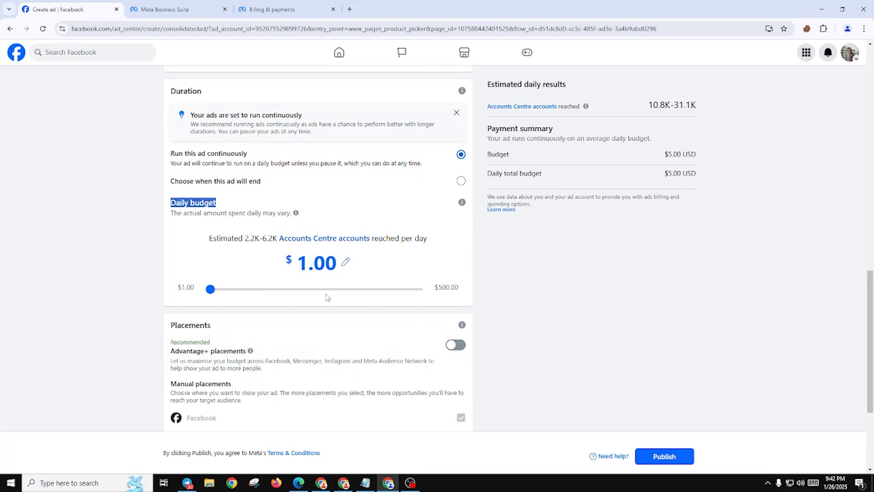
{"action": "scroll", "coordinate": [321, 296], "scroll_direction": "down", "scroll_amount": 3}
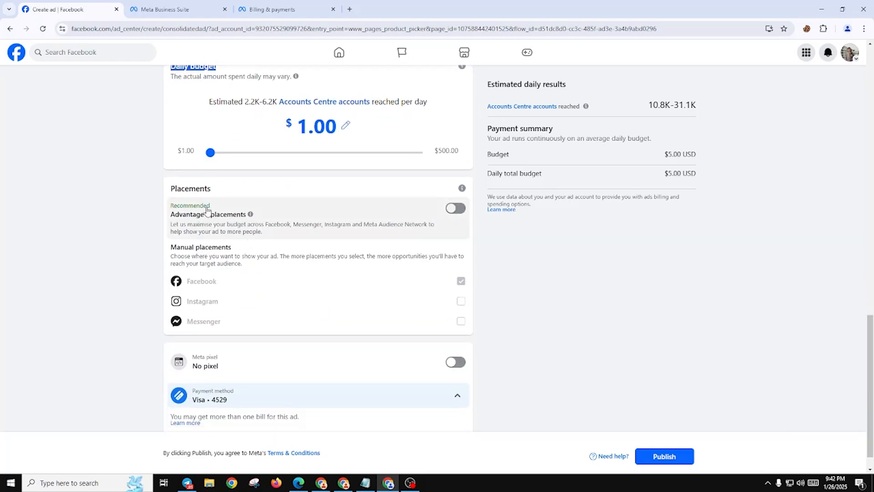
{"action": "double_click", "coordinate": [191, 188]}
{"action": "left_click", "coordinate": [455, 209]}
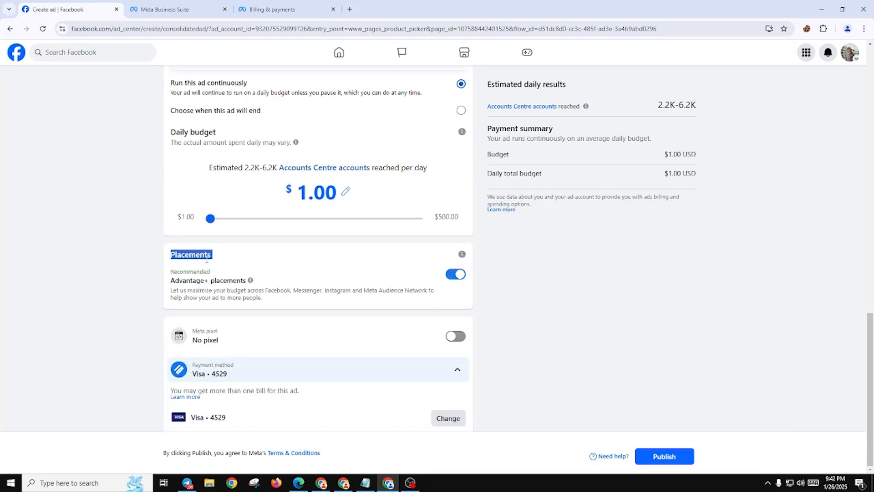
{"action": "left_click", "coordinate": [456, 273]}
{"action": "left_click", "coordinate": [224, 296]}
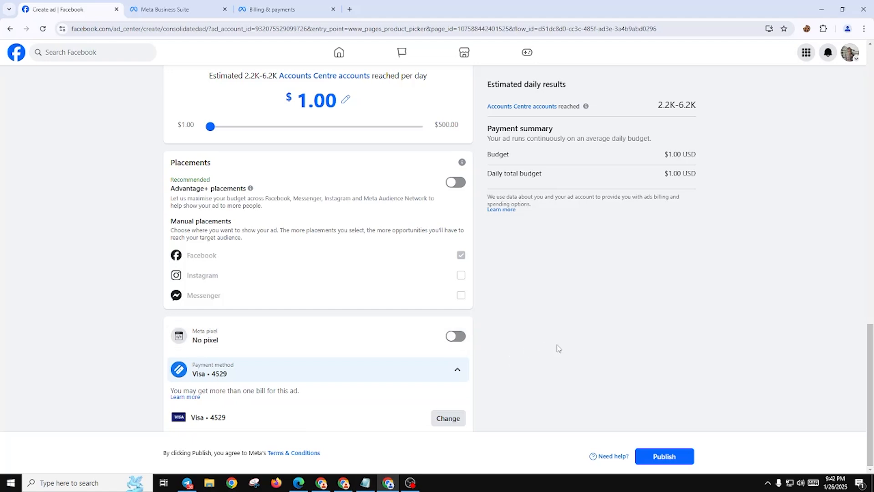
Try turning Meta pixel tracking on for the ad, then switch it back off.
{"action": "left_click_drag", "start_coordinate": [557, 345], "coordinate": [200, 319]}
{"action": "left_click", "coordinate": [123, 326]}
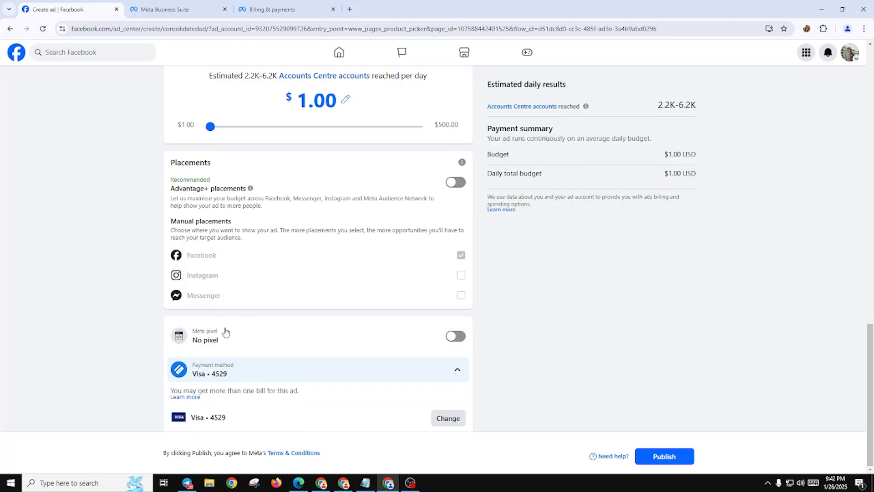
{"action": "left_click", "coordinate": [456, 336]}
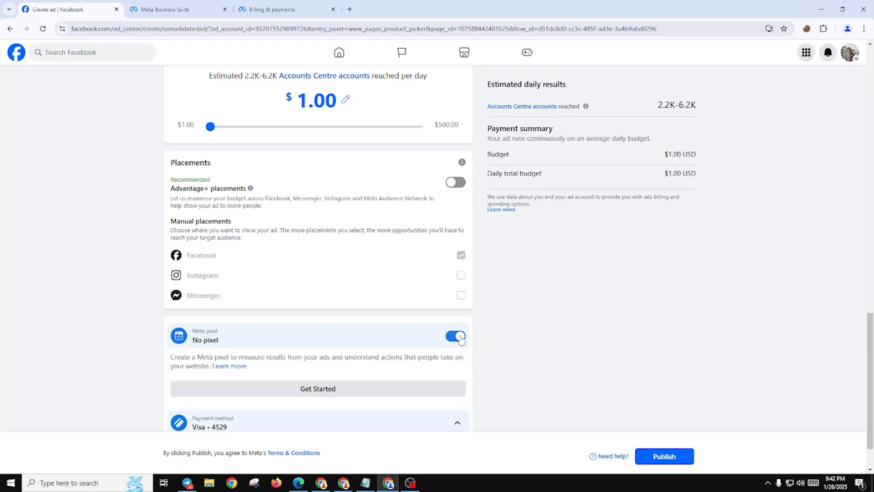
{"action": "scroll", "coordinate": [326, 392], "scroll_direction": "down", "scroll_amount": 1}
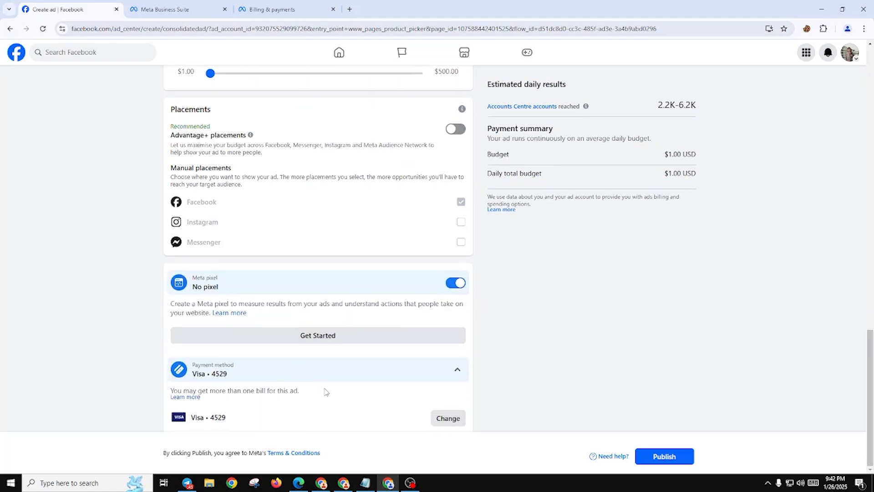
{"action": "left_click", "coordinate": [450, 283]}
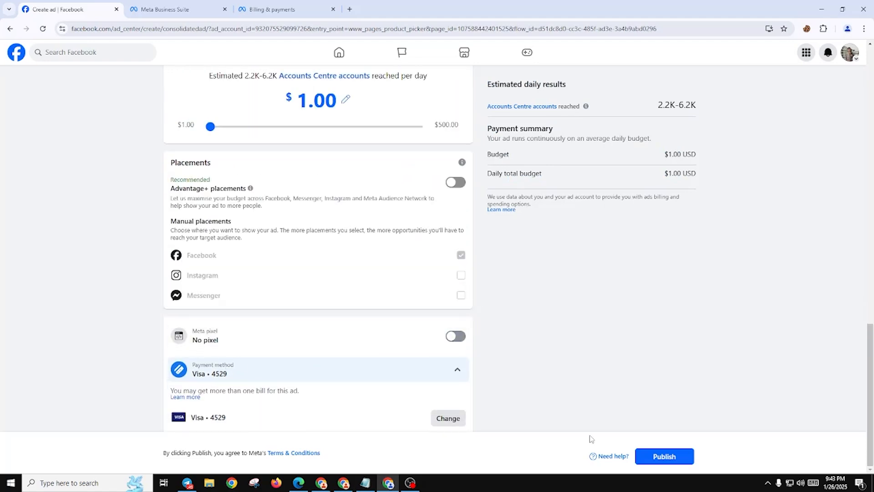
{"action": "scroll", "coordinate": [410, 380], "scroll_direction": "up", "scroll_amount": 3}
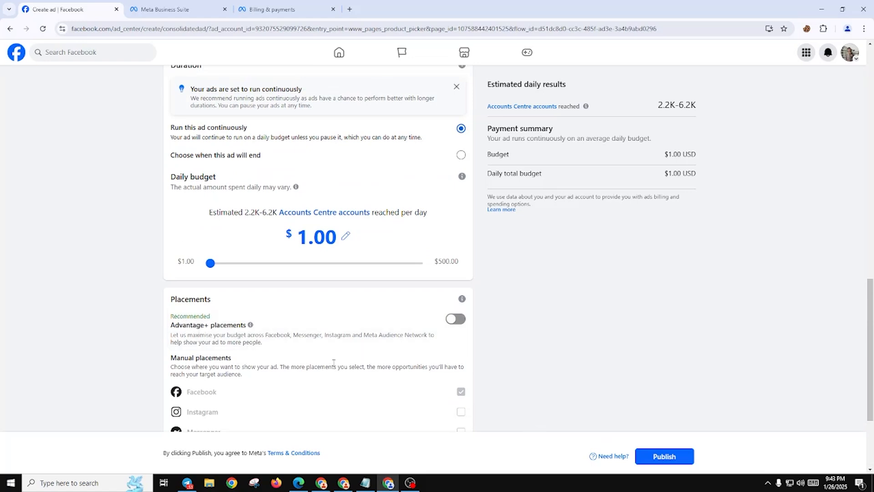
{"action": "scroll", "coordinate": [331, 359], "scroll_direction": "down", "scroll_amount": 1}
{"action": "scroll", "coordinate": [355, 367], "scroll_direction": "up", "scroll_amount": 3}
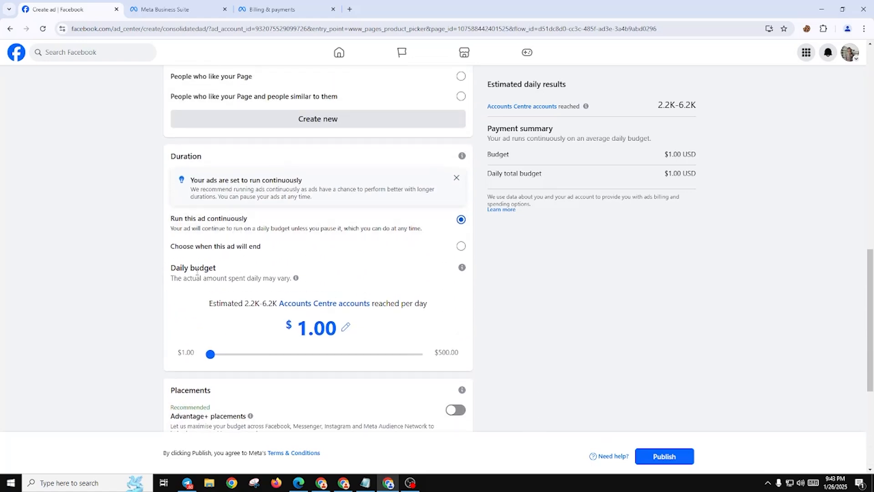
Give the ad a fixed end date, running for 1 day until 27 Jan 2025.
{"action": "left_click", "coordinate": [220, 248]}
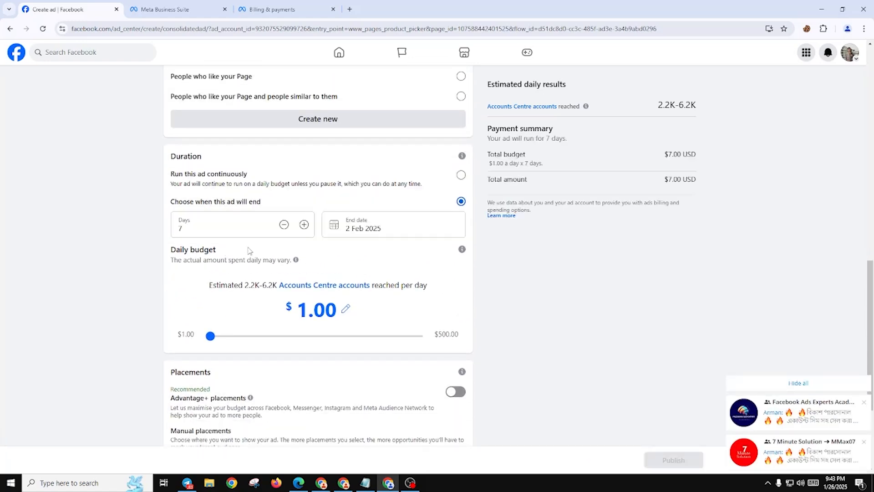
{"action": "left_click_drag", "start_coordinate": [198, 225], "coordinate": [163, 228]}
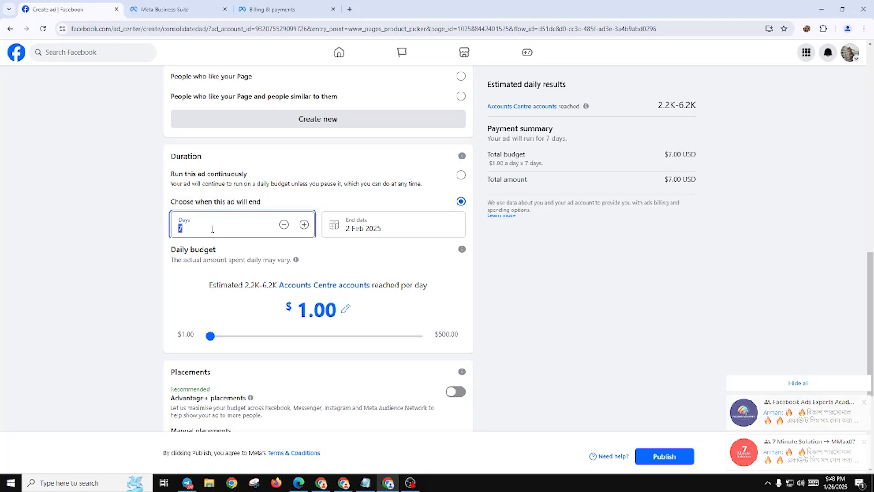
{"action": "type", "text": "1"}
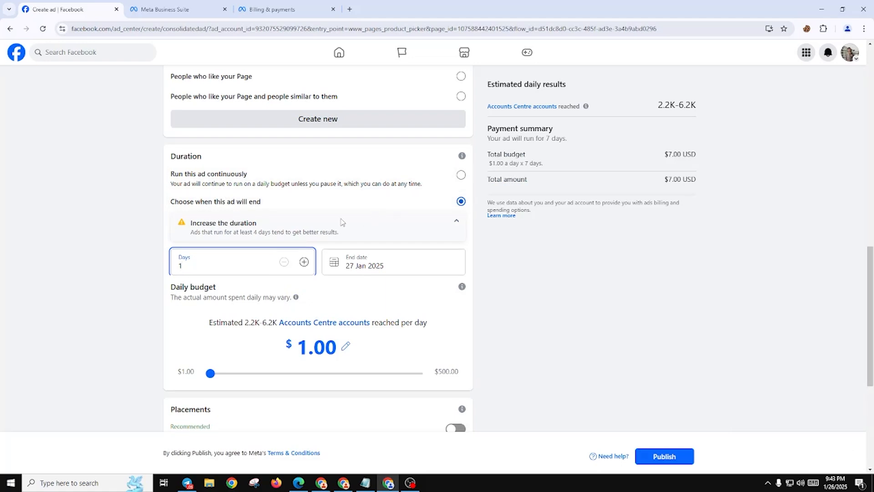
Return the daily budget slider from $7.00 to $1.00, a $1.00 total budget.
{"action": "left_click", "coordinate": [263, 374]}
{"action": "left_click_drag", "start_coordinate": [264, 376], "coordinate": [179, 374]}
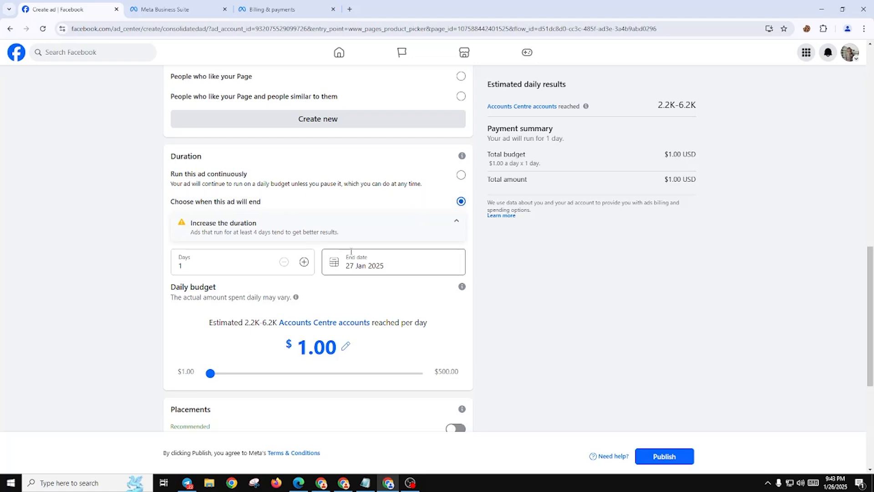
{"action": "left_click", "coordinate": [211, 262]}
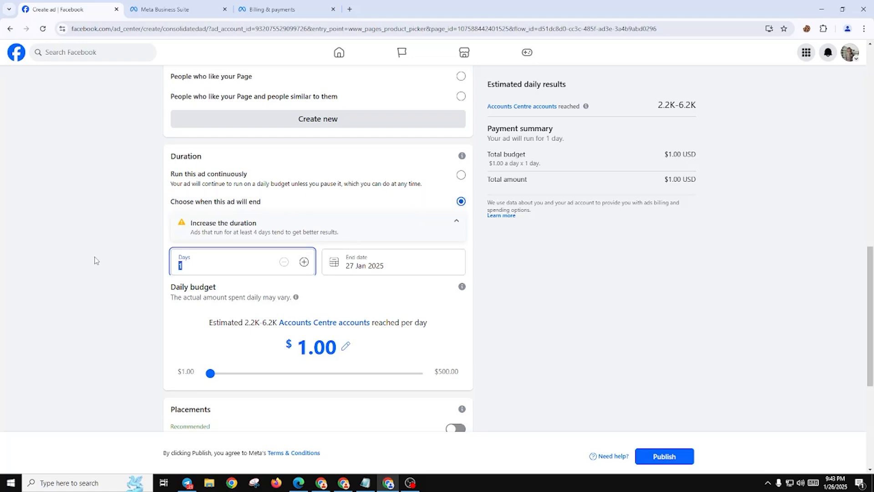
{"action": "scroll", "coordinate": [210, 260], "scroll_direction": "down", "scroll_amount": 1}
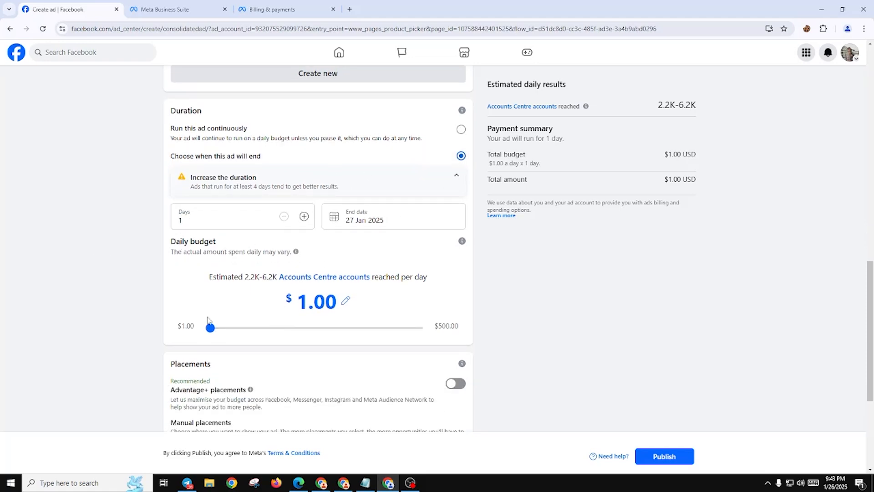
{"action": "mouse_move", "coordinate": [210, 327]}
{"action": "left_mouse_down"}
{"action": "mouse_move", "coordinate": [221, 329]}
{"action": "mouse_move", "coordinate": [208, 327]}
{"action": "left_mouse_up"}
Open the editor for the ad's audience details.
{"action": "scroll", "coordinate": [642, 308], "scroll_direction": "up", "scroll_amount": 5}
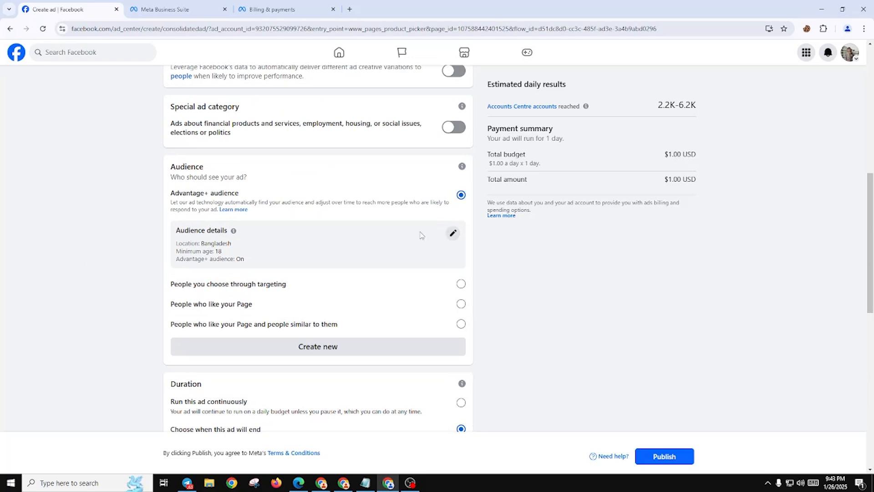
{"action": "double_click", "coordinate": [186, 166]}
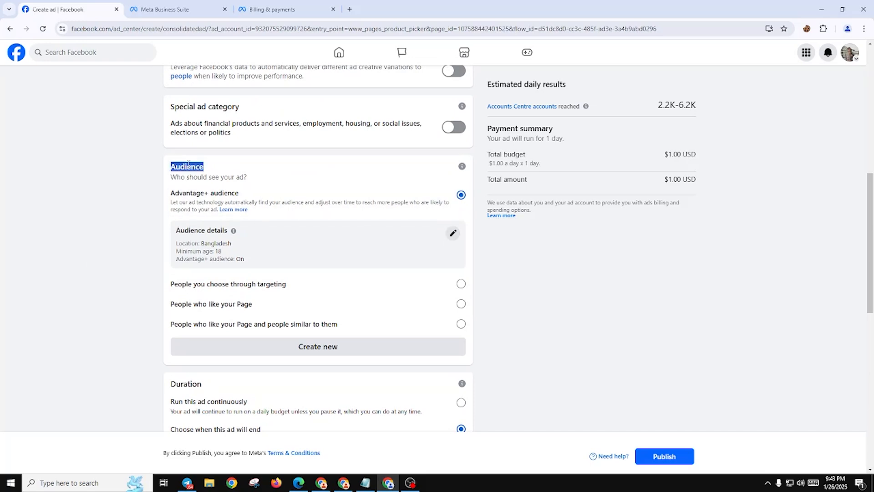
{"action": "left_click", "coordinate": [453, 232]}
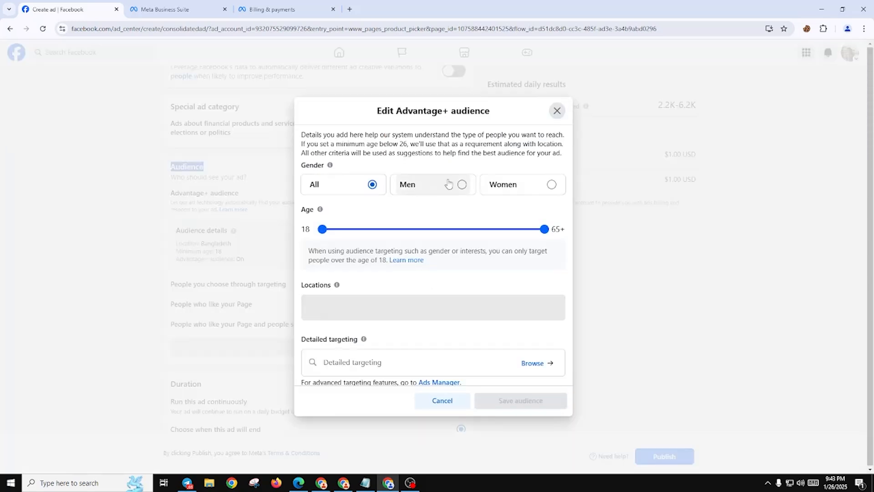
Try Men and Women targeting, settle on All genders, and limit age to 18–45.
{"action": "left_click", "coordinate": [448, 184]}
{"action": "left_click", "coordinate": [521, 188]}
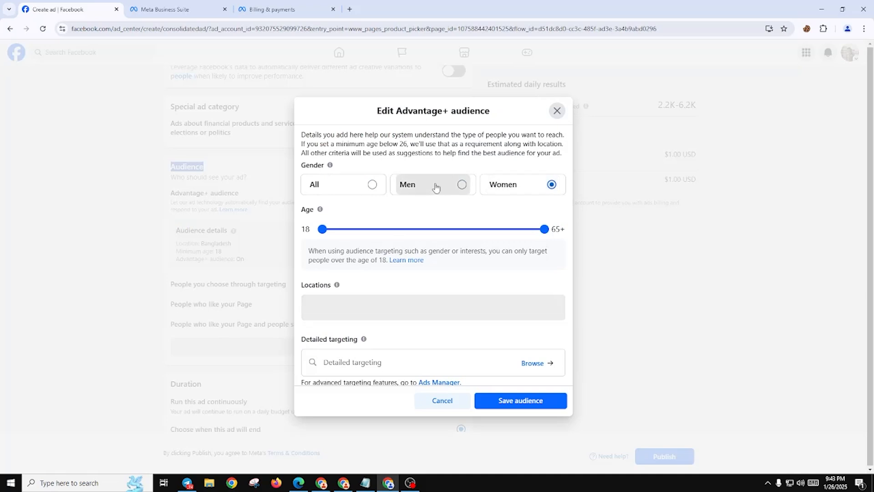
{"action": "left_click", "coordinate": [350, 186]}
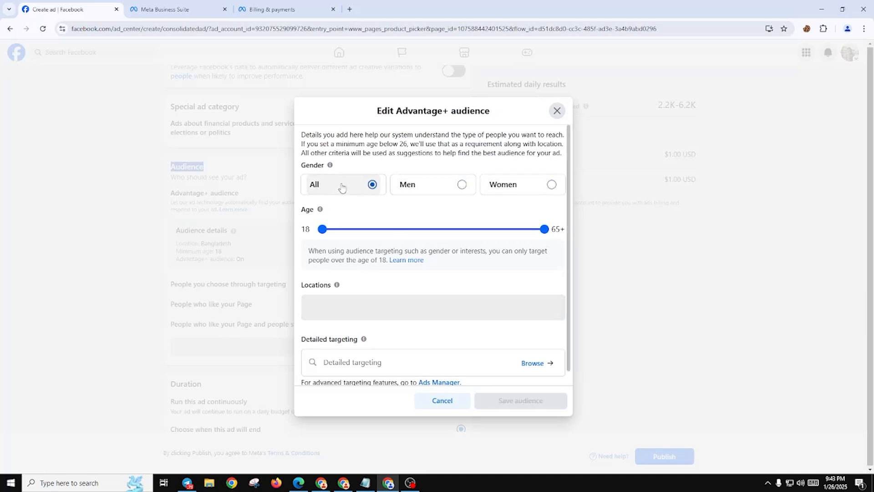
{"action": "left_click", "coordinate": [422, 185]}
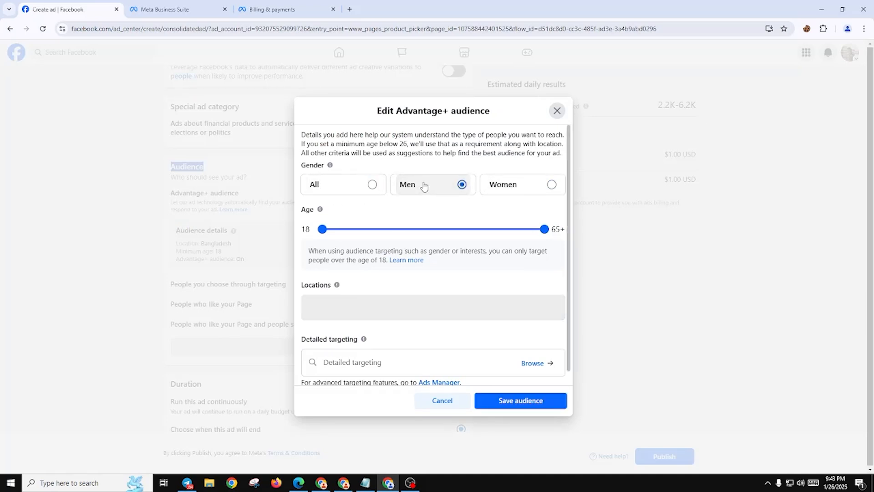
{"action": "left_click", "coordinate": [526, 190]}
{"action": "left_click", "coordinate": [344, 191]}
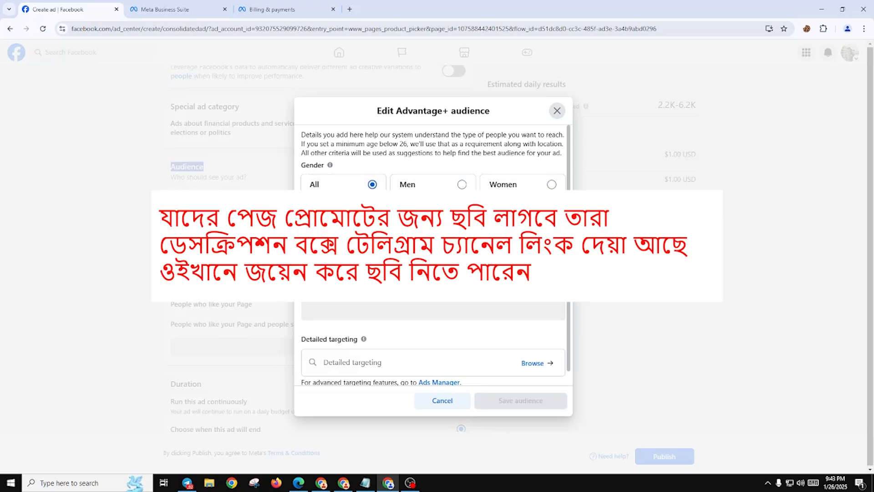
{"action": "left_click_drag", "start_coordinate": [549, 229], "coordinate": [450, 230]}
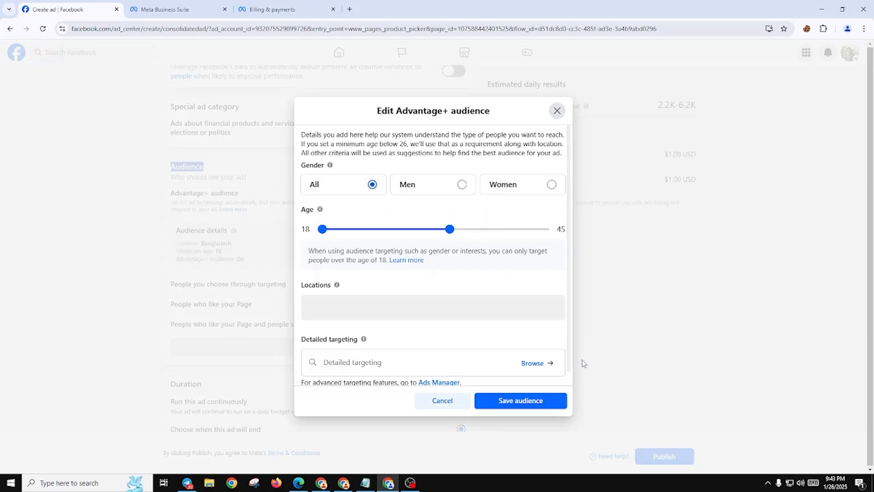
{"action": "scroll", "coordinate": [562, 294], "scroll_direction": "down", "scroll_amount": 1}
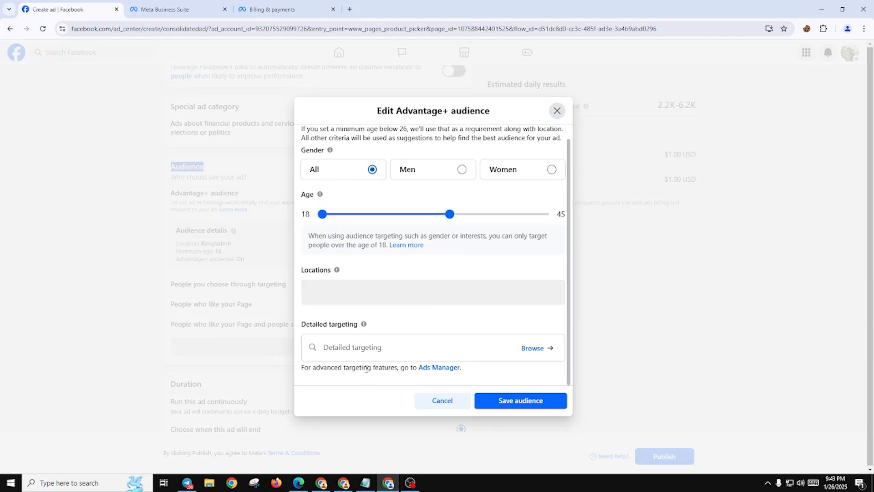
Browse detailed targeting across Interests, Behaviours and Demographics, expanding Relationship, then return to the audience editor.
{"action": "left_click", "coordinate": [368, 349]}
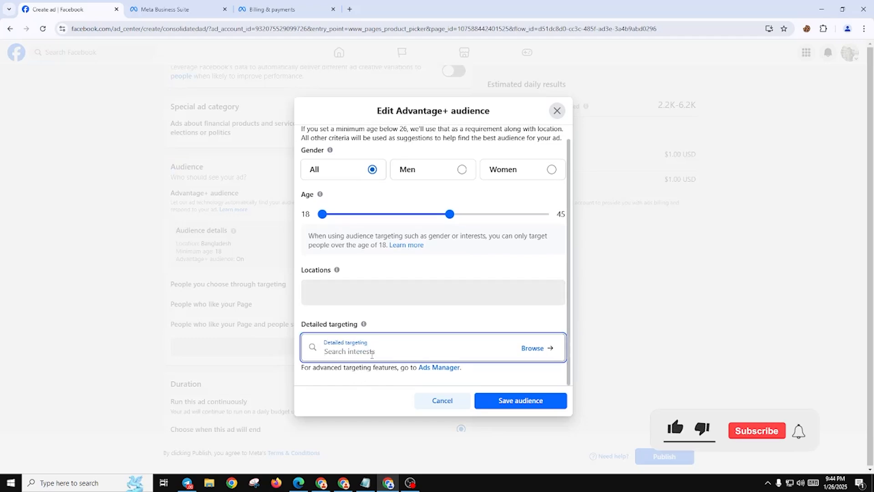
{"action": "left_click", "coordinate": [533, 348]}
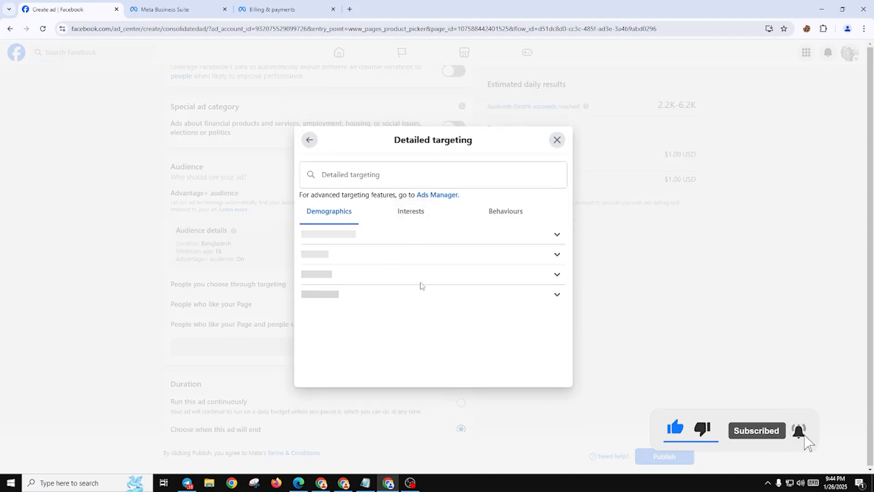
{"action": "left_click", "coordinate": [418, 212]}
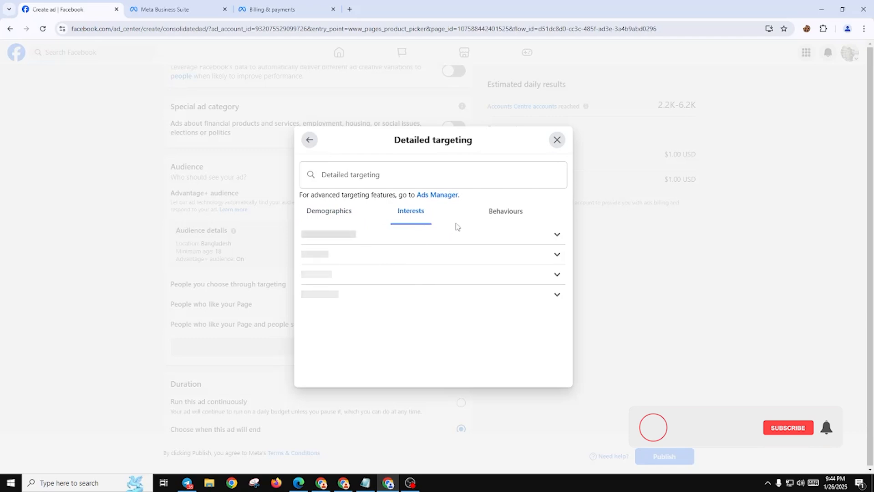
{"action": "left_click", "coordinate": [502, 212]}
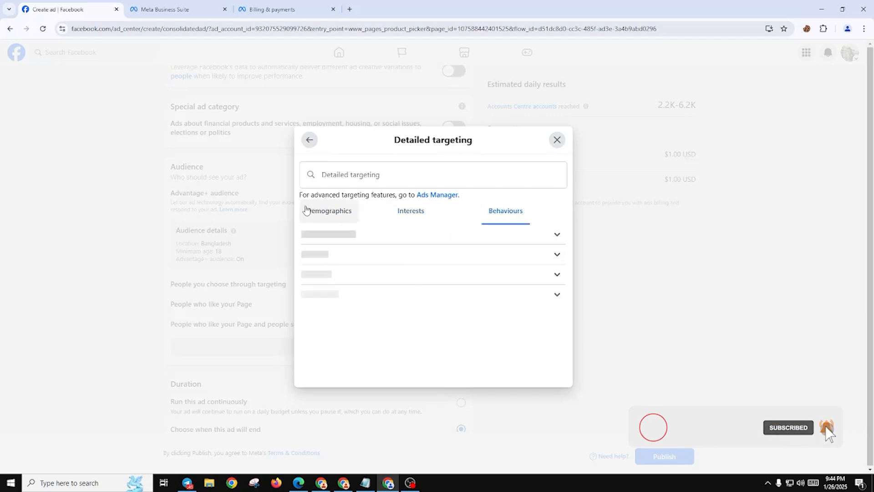
{"action": "left_click", "coordinate": [327, 213]}
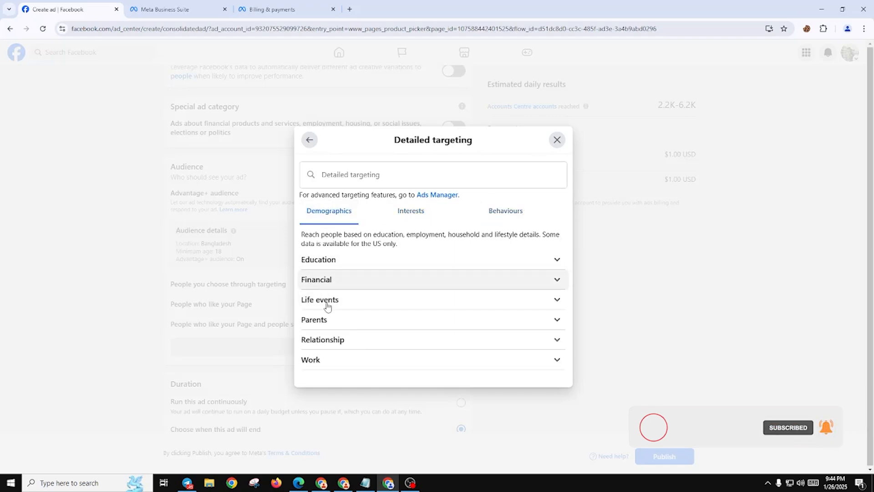
{"action": "left_click", "coordinate": [342, 338]}
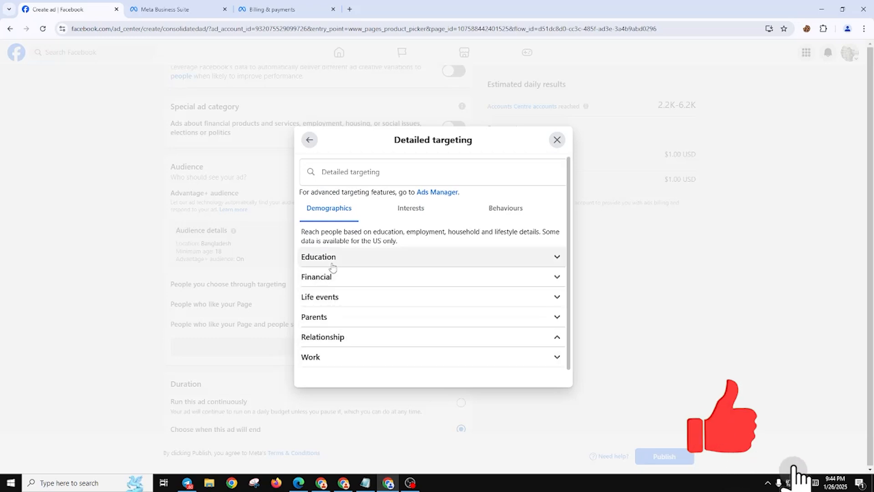
{"action": "left_click", "coordinate": [415, 210]}
{"action": "left_click", "coordinate": [502, 211]}
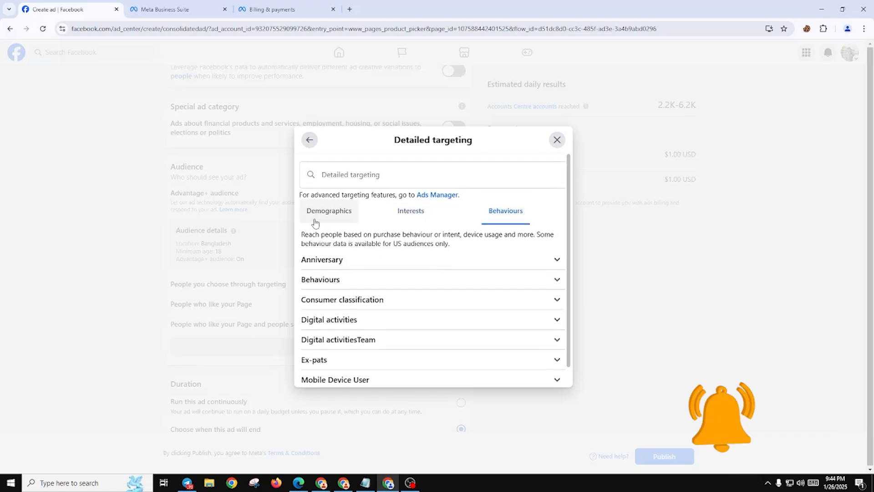
{"action": "left_click", "coordinate": [353, 212]}
{"action": "left_click", "coordinate": [309, 140]}
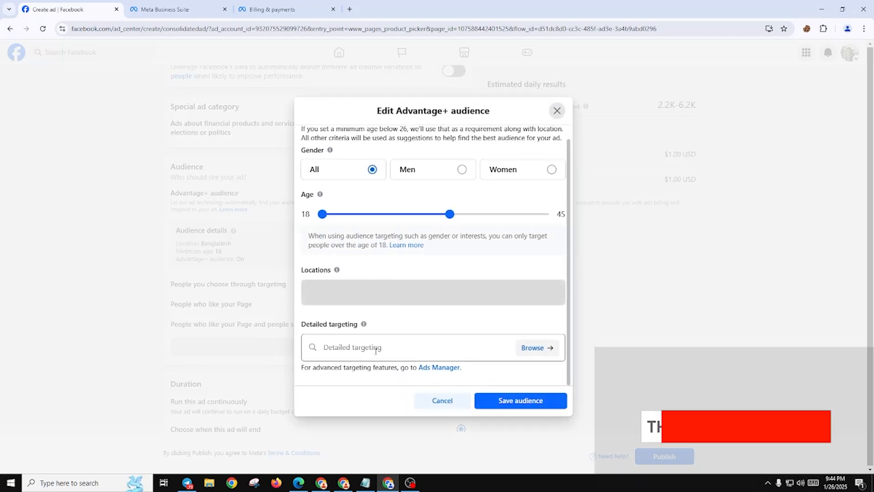
{"action": "left_click", "coordinate": [419, 351]}
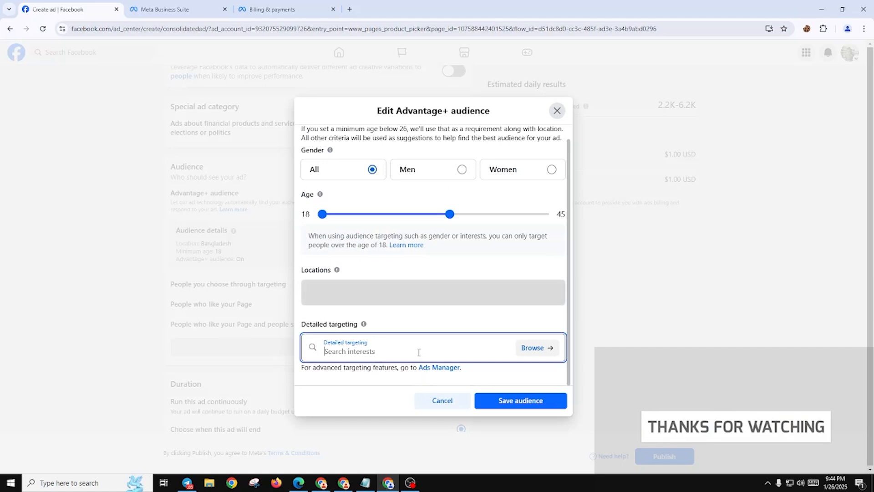
{"action": "type", "text": "shoip"}
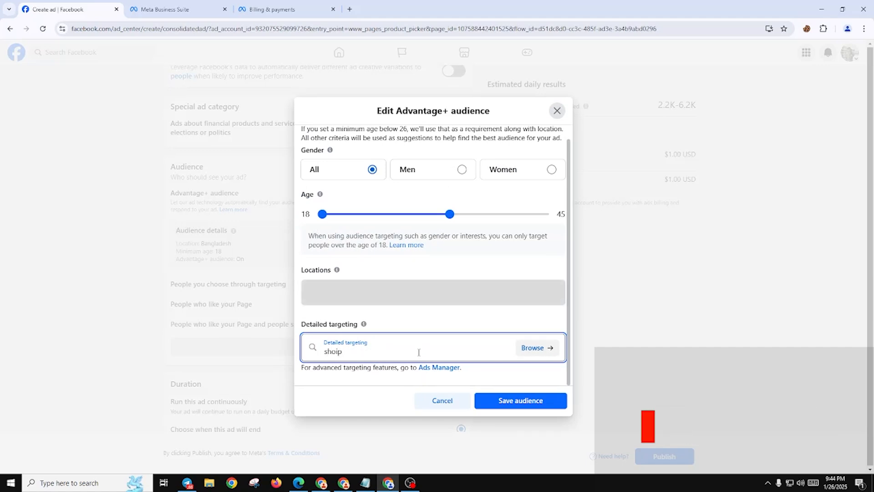
{"action": "key", "text": "BackSpace"}
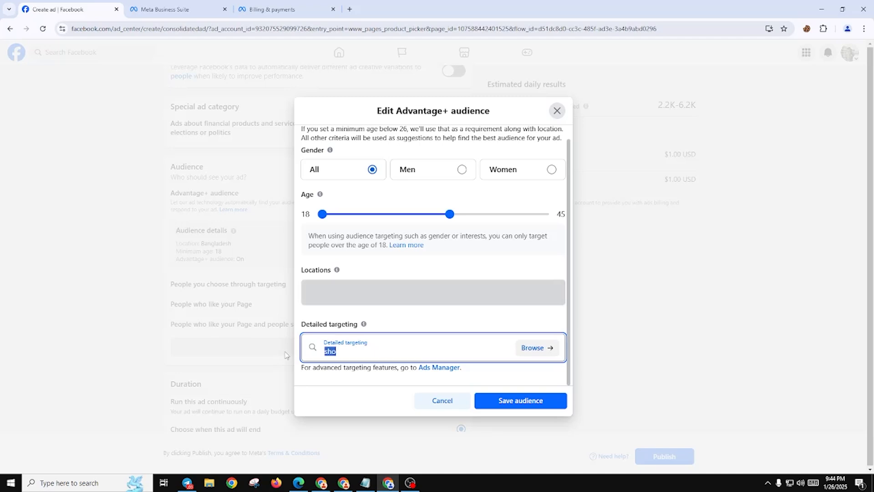
{"action": "left_click", "coordinate": [378, 198]}
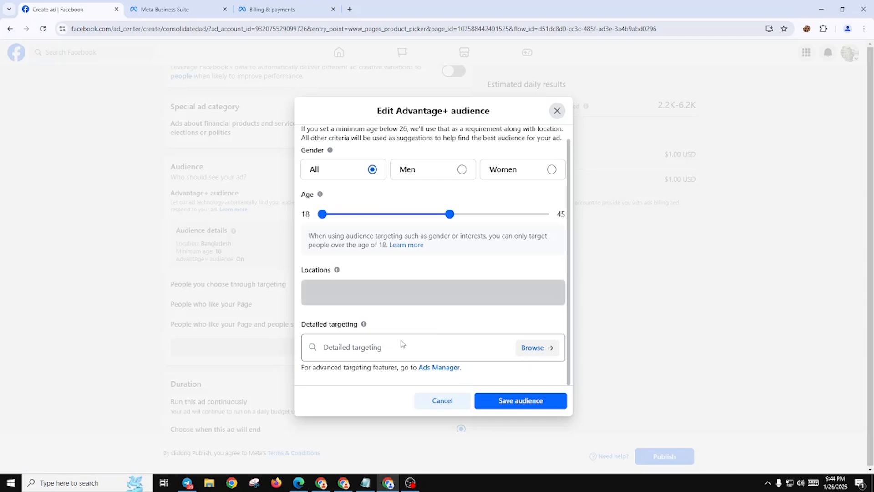
Browse the Interests categories, expanding Shopping and fashion, Food and drink and Entertainment, without adding any.
{"action": "left_click", "coordinate": [536, 354]}
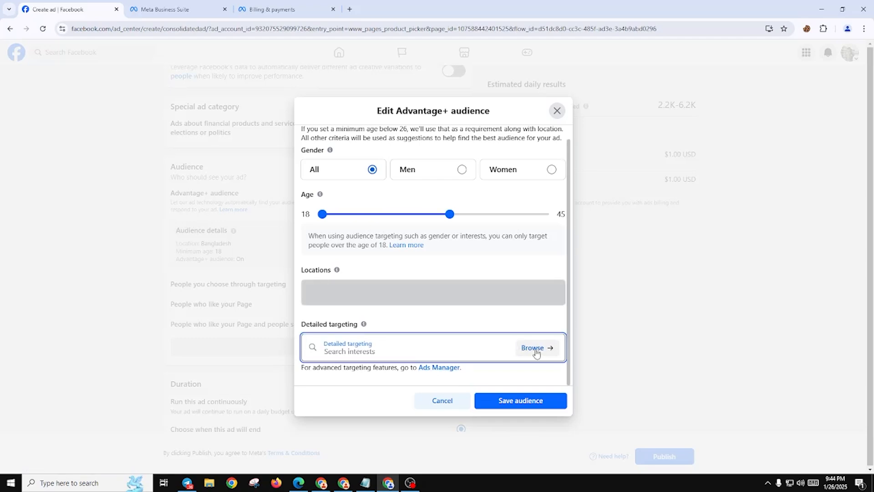
{"action": "left_click", "coordinate": [411, 211]}
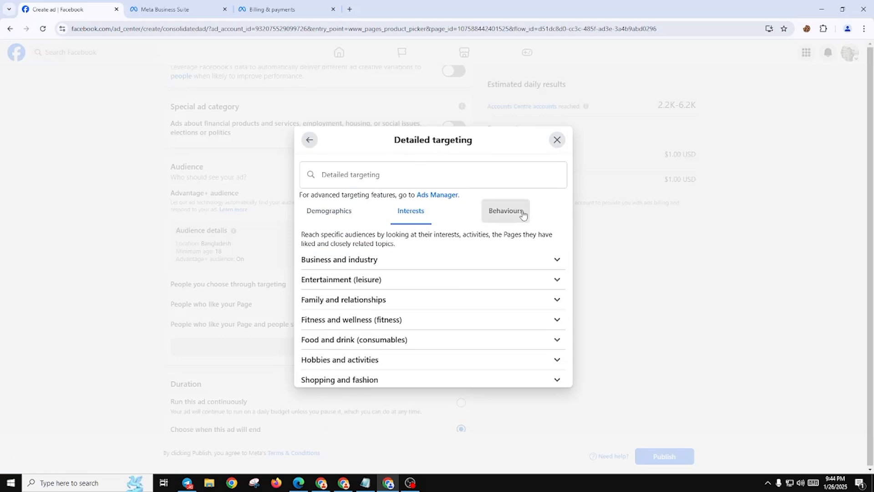
{"action": "left_click", "coordinate": [523, 214]}
{"action": "left_click", "coordinate": [411, 210]}
{"action": "scroll", "coordinate": [350, 319], "scroll_direction": "down", "scroll_amount": 1}
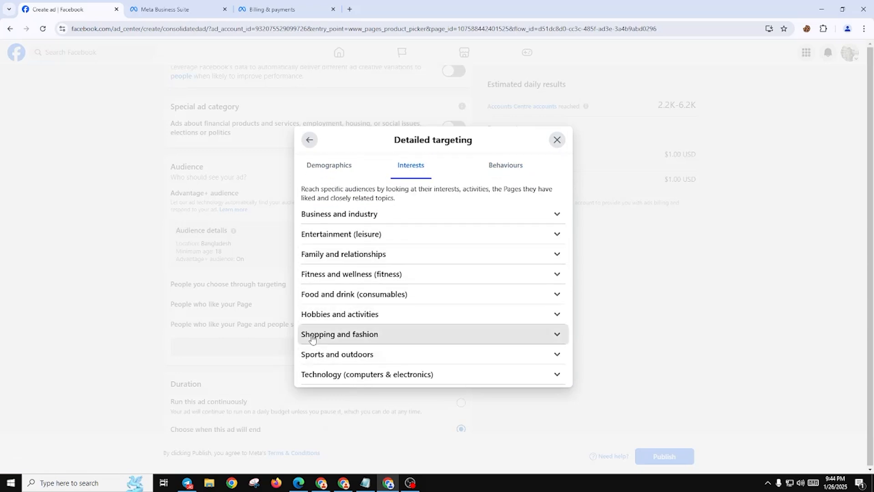
{"action": "left_click", "coordinate": [312, 337]}
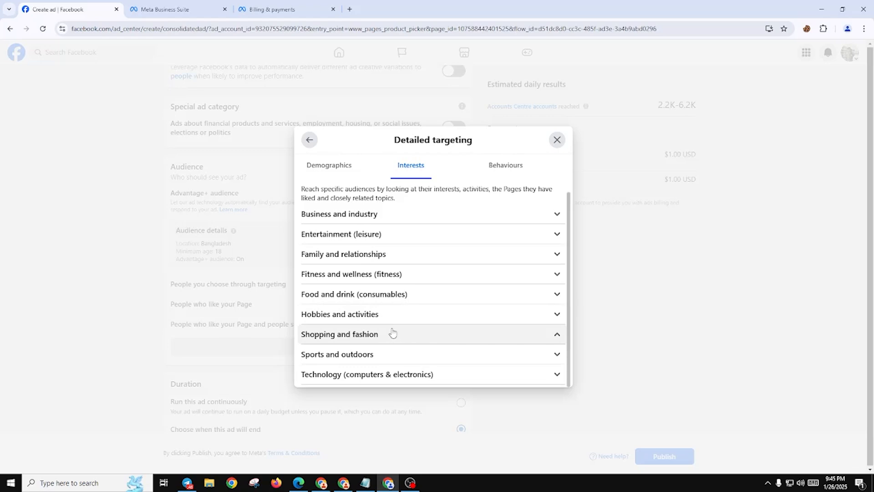
{"action": "left_click", "coordinate": [534, 340]}
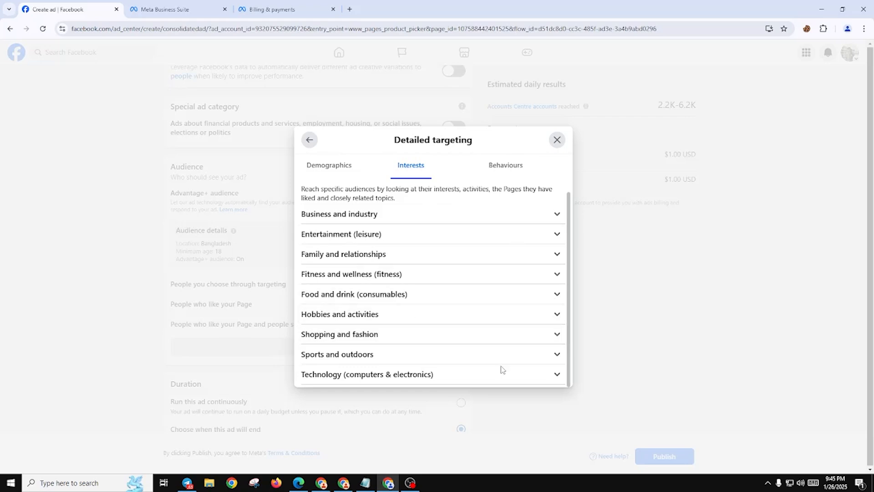
{"action": "left_click", "coordinate": [324, 336]}
{"action": "left_click", "coordinate": [492, 294]}
{"action": "left_click", "coordinate": [418, 229]}
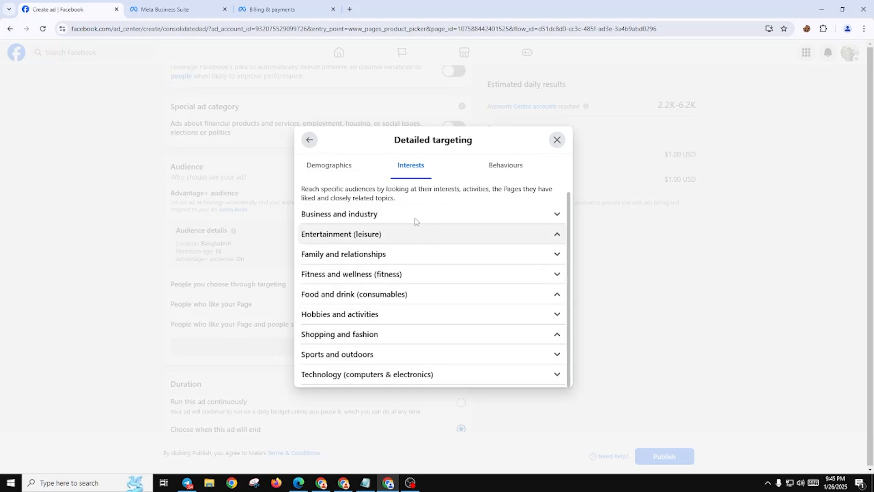
{"action": "left_click", "coordinate": [310, 139]}
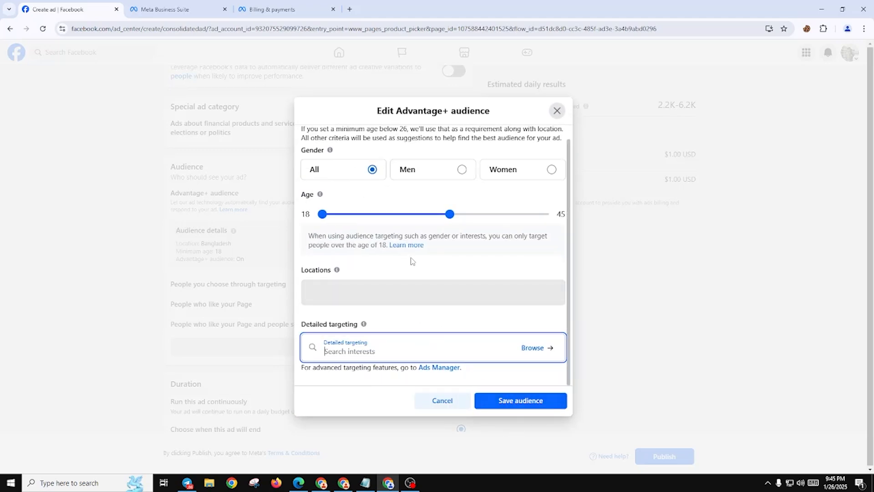
Save the Bangladesh, age-18+ audience and scroll to the top of the Create new ad form.
{"action": "left_click", "coordinate": [505, 401]}
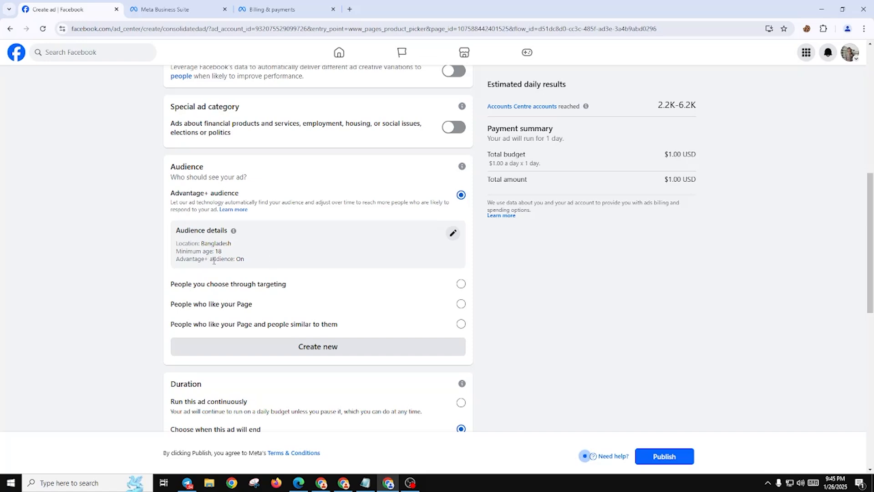
{"action": "scroll", "coordinate": [479, 265], "scroll_direction": "up", "scroll_amount": 2}
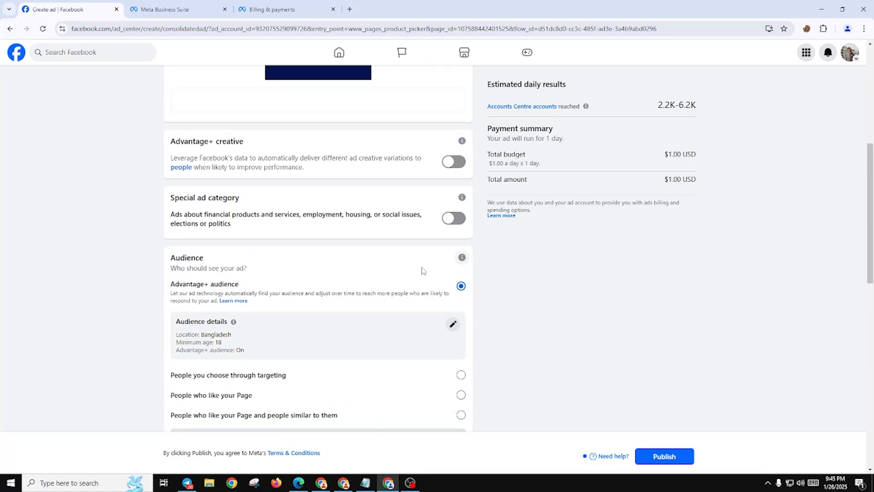
{"action": "scroll", "coordinate": [326, 262], "scroll_direction": "up", "scroll_amount": 6}
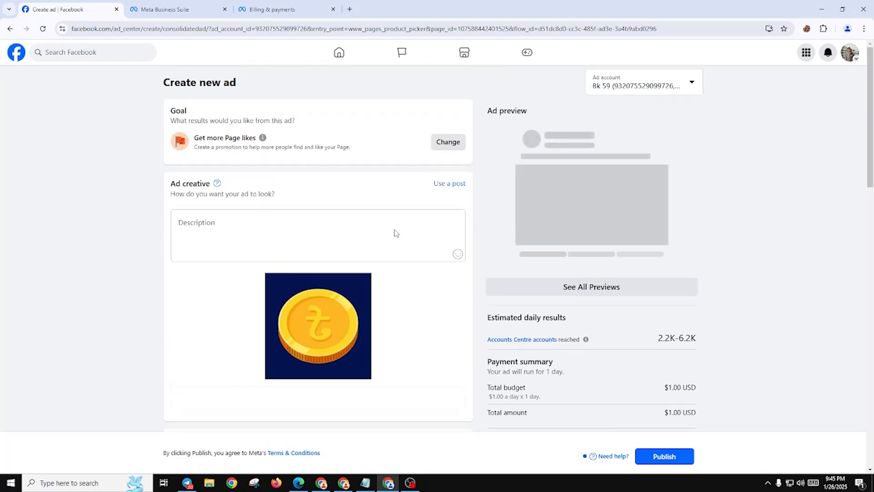
Review the ad's settings and publish the $1.00, 1-day Page-likes ad.
{"action": "scroll", "coordinate": [324, 251], "scroll_direction": "down", "scroll_amount": 2}
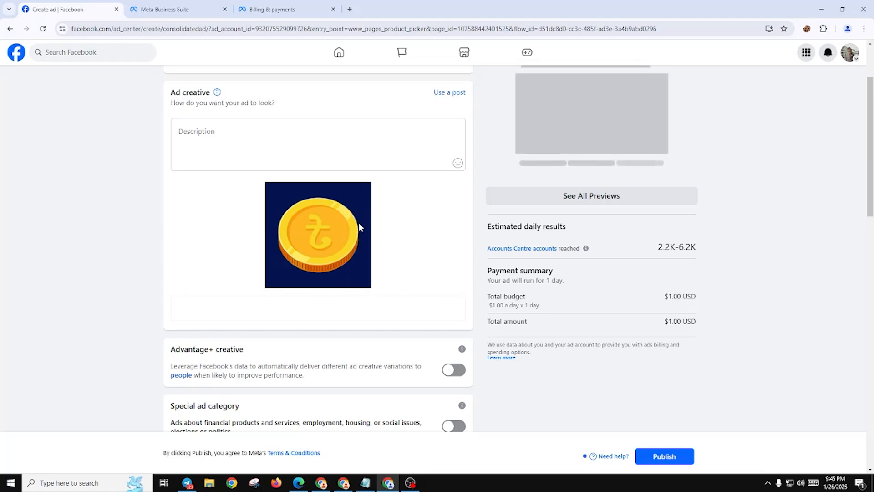
{"action": "scroll", "coordinate": [446, 261], "scroll_direction": "up", "scroll_amount": 3}
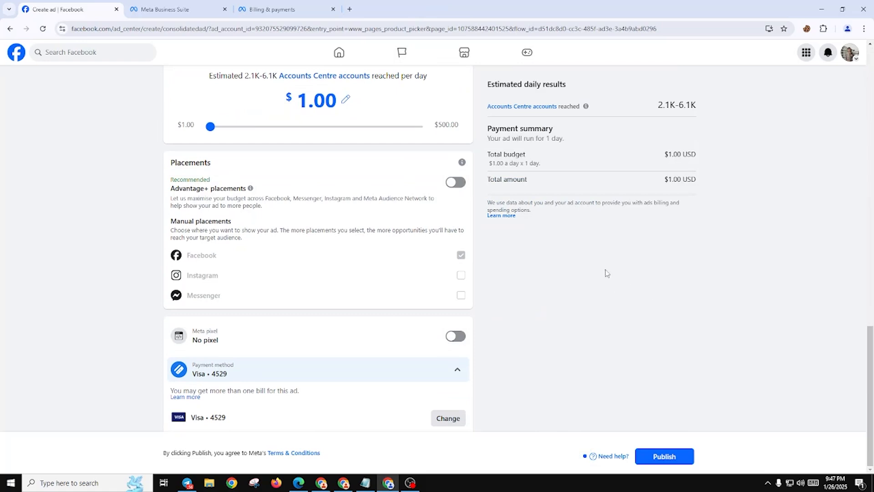
{"action": "left_click", "coordinate": [673, 459]}
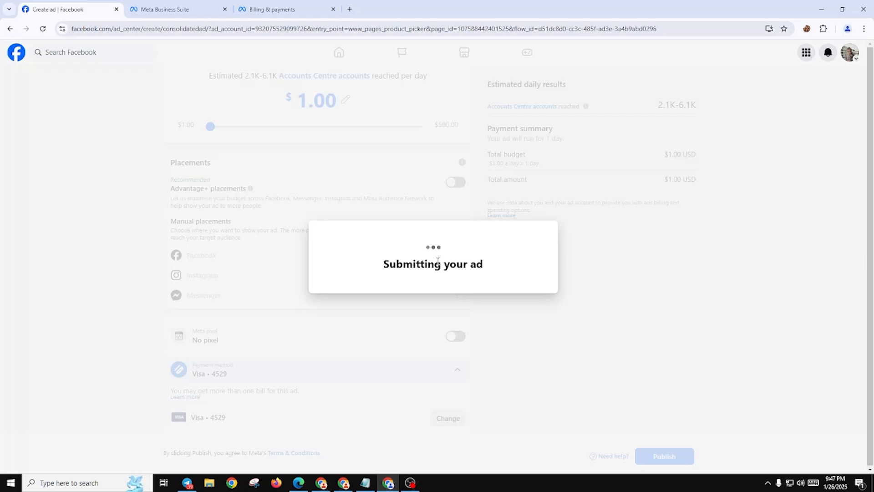
Go to the Ad Centre and reload it so the new ad shows In review.
{"action": "triple_click", "coordinate": [438, 262]}
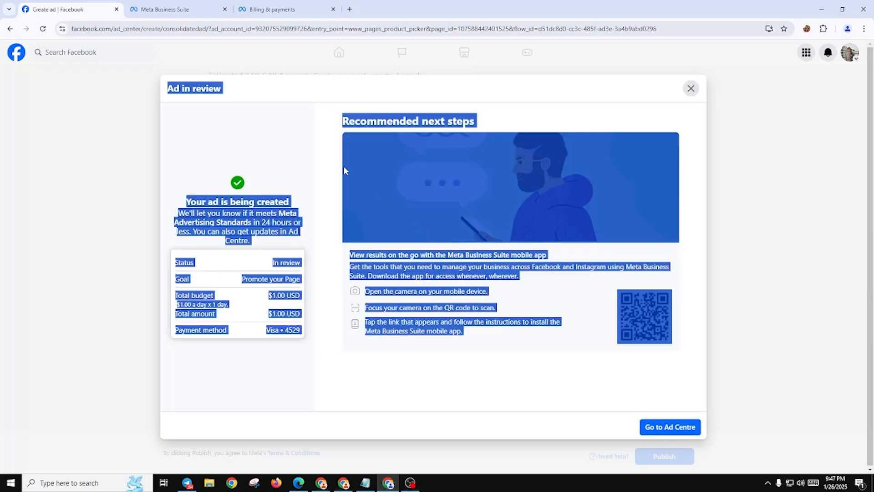
{"action": "left_click", "coordinate": [275, 138]}
{"action": "left_click", "coordinate": [672, 427]}
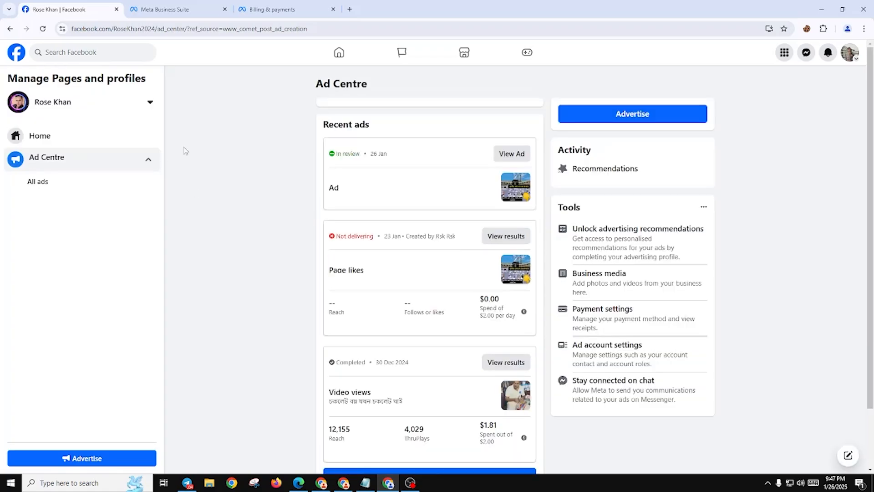
{"action": "left_click", "coordinate": [286, 8]}
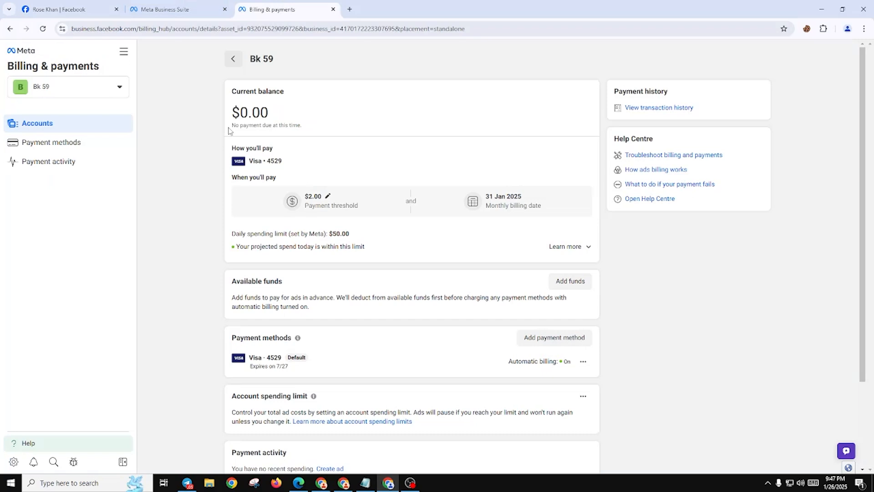
{"action": "left_click", "coordinate": [69, 9]}
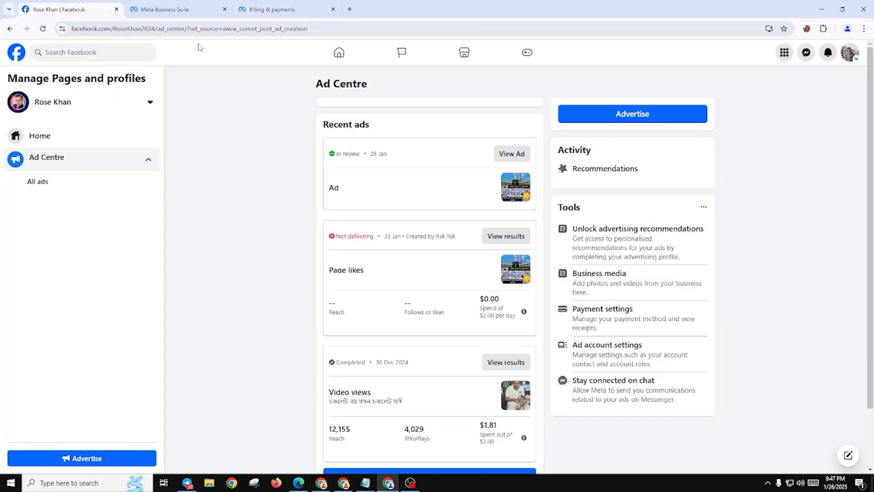
{"action": "right_click", "coordinate": [196, 118]}
{"action": "left_click", "coordinate": [230, 148]}
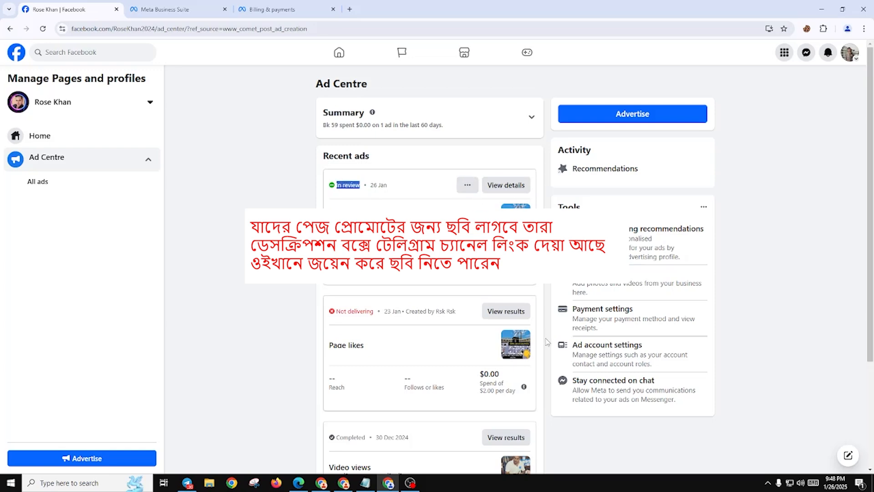
On the Billing & payments page, open the All tools list and the Ads Manager link options.
{"action": "left_click", "coordinate": [178, 10]}
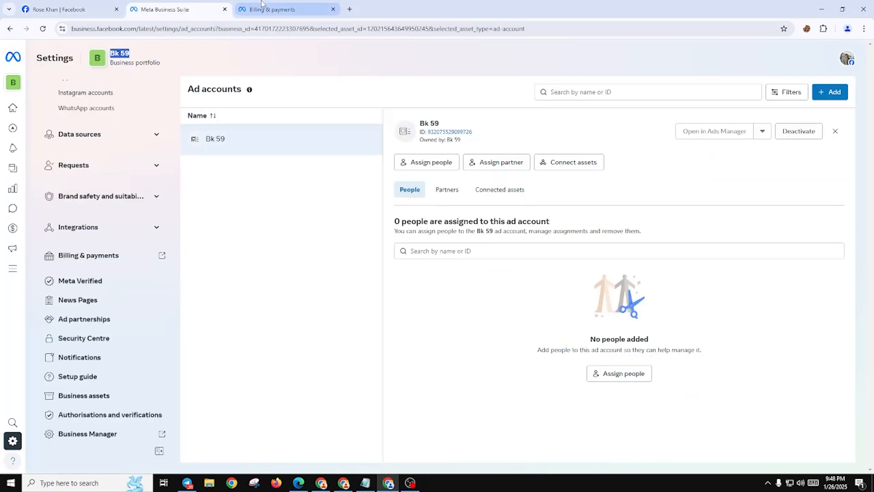
{"action": "left_click", "coordinate": [273, 9]}
{"action": "left_click", "coordinate": [121, 51]}
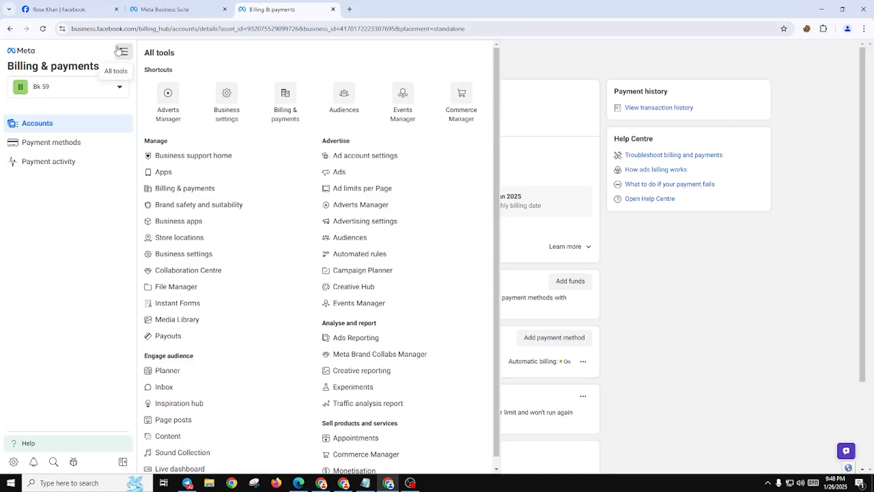
{"action": "left_click", "coordinate": [175, 5]}
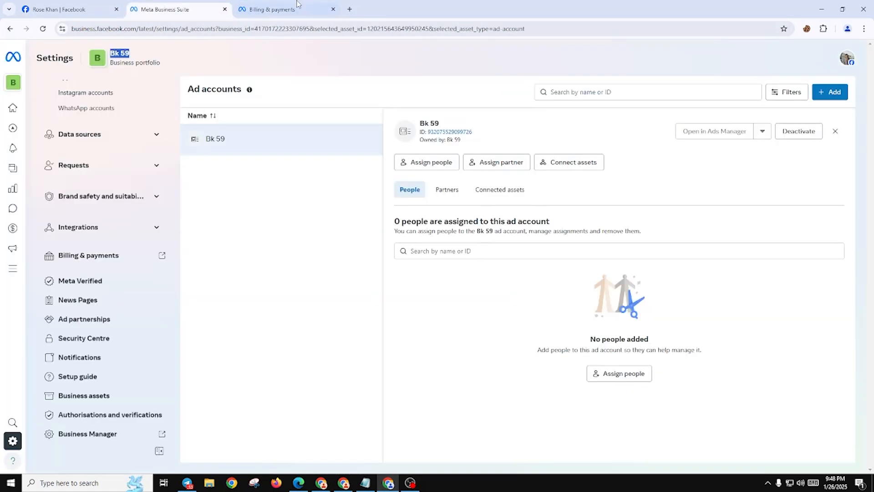
{"action": "left_click", "coordinate": [292, 5]}
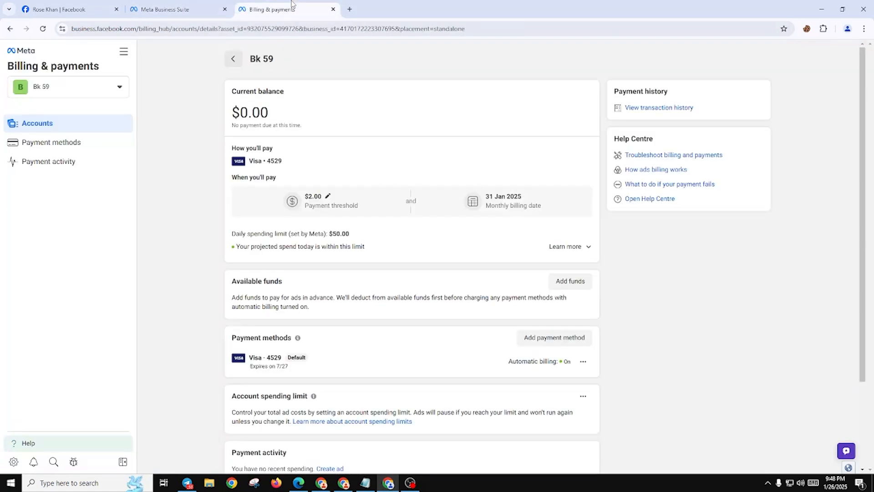
{"action": "left_click", "coordinate": [124, 51]}
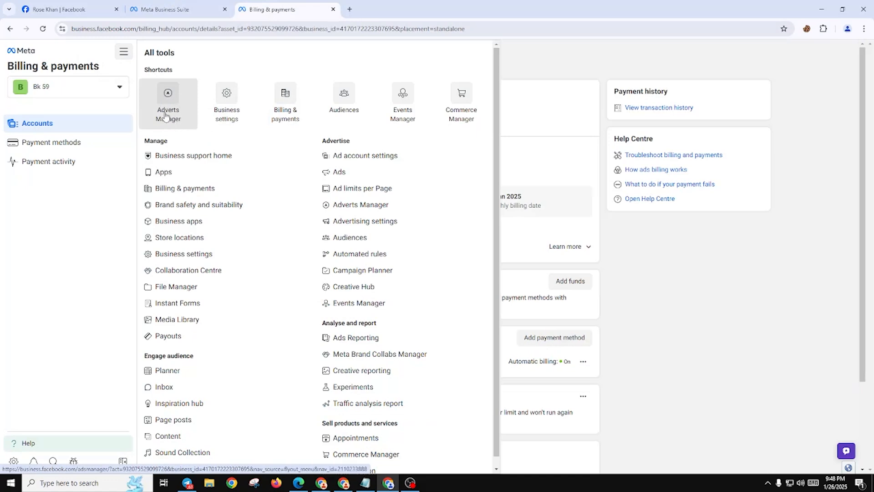
{"action": "right_click", "coordinate": [163, 92]}
Open Ads Manager in a new tab and dismiss the failed funds-hold warning.
{"action": "left_click", "coordinate": [191, 99]}
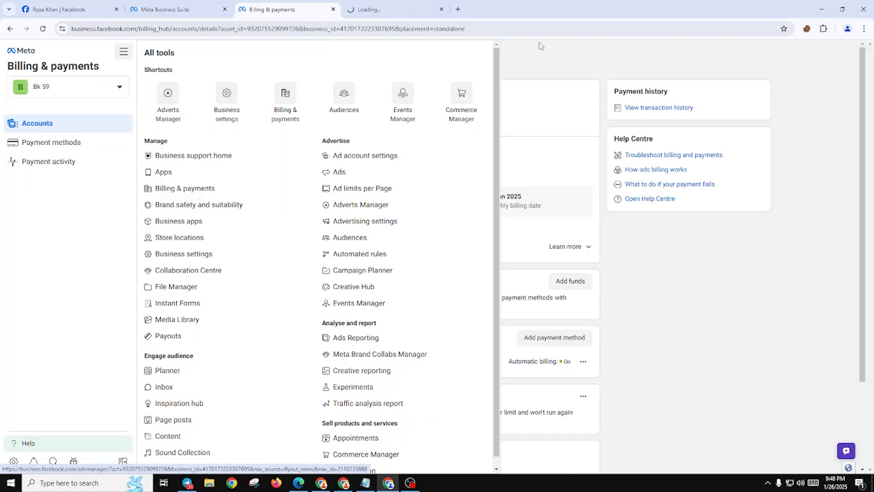
{"action": "left_click", "coordinate": [551, 68]}
{"action": "key", "text": "ctrl+Tab"}
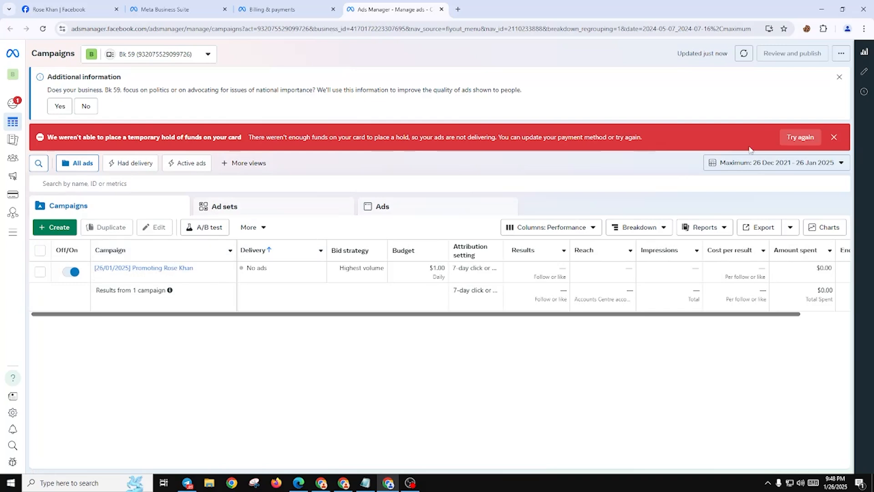
{"action": "left_click", "coordinate": [835, 138]}
{"action": "left_click", "coordinate": [524, 124]}
{"action": "left_click", "coordinate": [834, 138]}
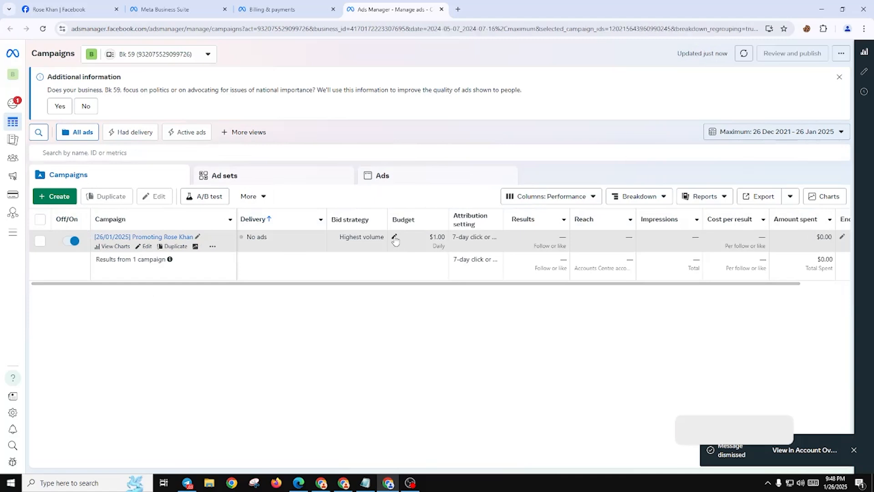
Change the campaign's daily budget from $1.00 to $5.00 and publish it.
{"action": "left_click", "coordinate": [418, 237]}
{"action": "left_click_drag", "start_coordinate": [414, 235], "coordinate": [412, 235]}
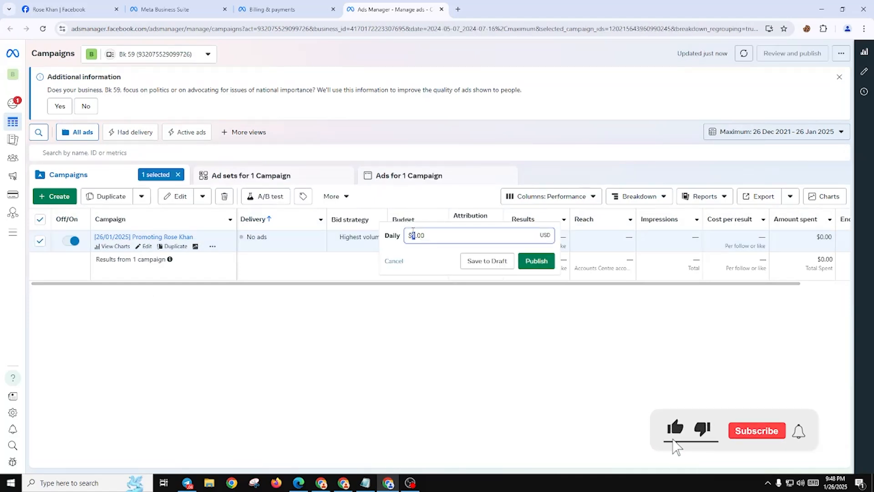
{"action": "type", "text": "5"}
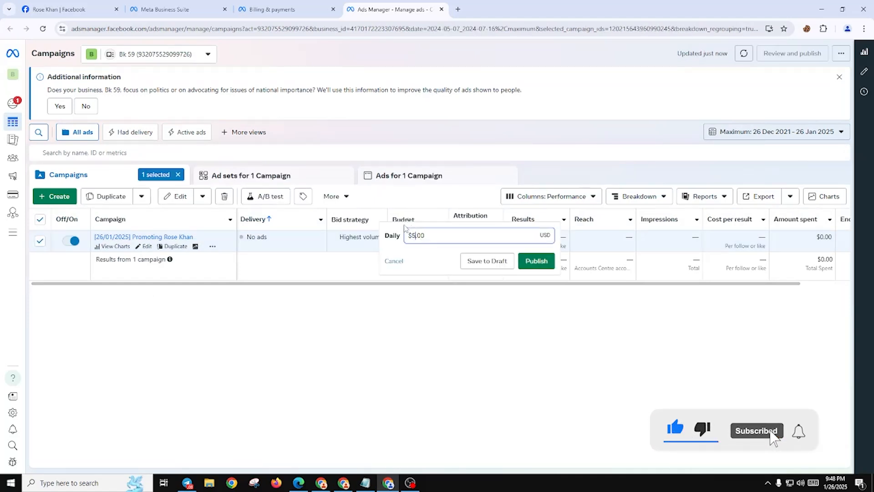
{"action": "left_click", "coordinate": [537, 261]}
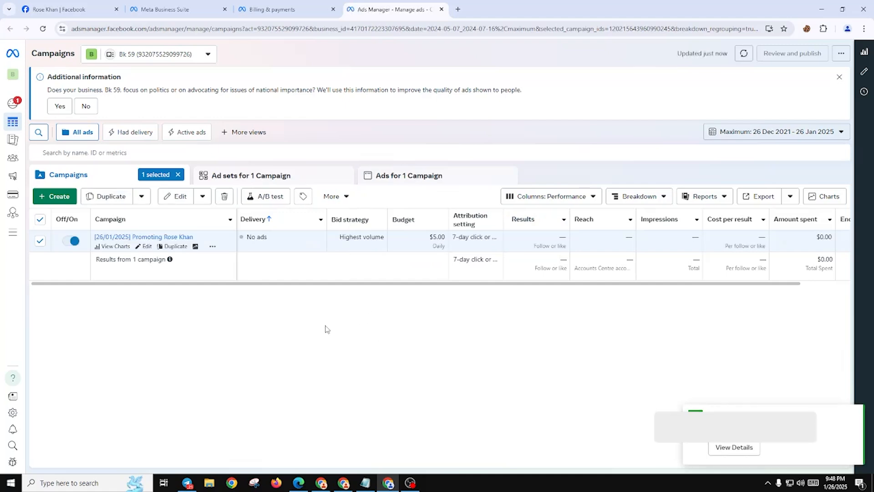
Look at the campaign's ads, dismiss the information notice, and return to the Campaigns list.
{"action": "left_click", "coordinate": [421, 180]}
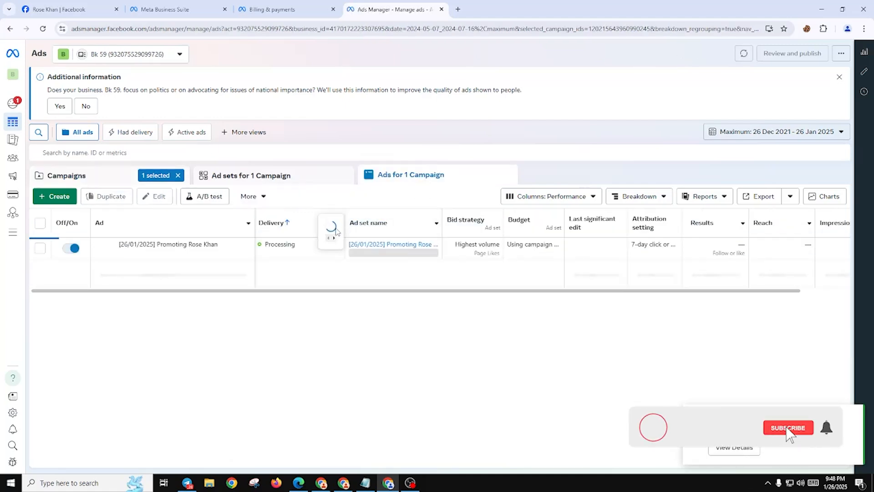
{"action": "left_click", "coordinate": [294, 6]}
{"action": "left_click", "coordinate": [365, 8]}
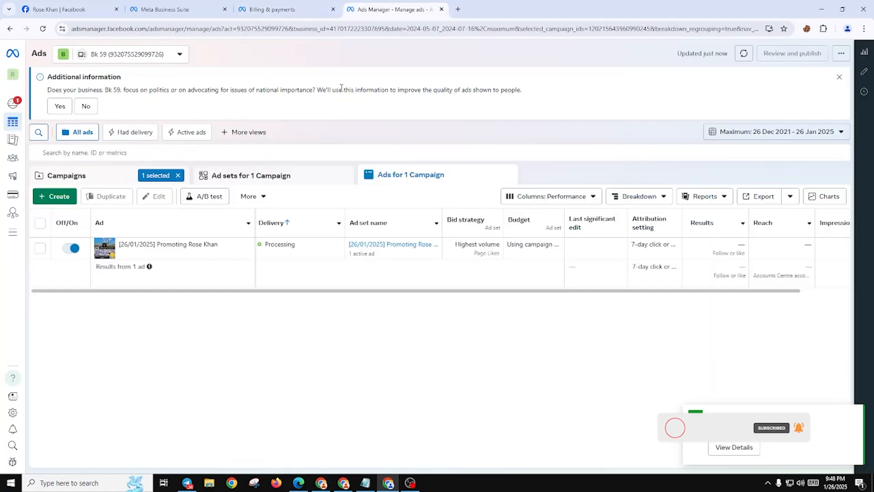
{"action": "left_click", "coordinate": [839, 77]}
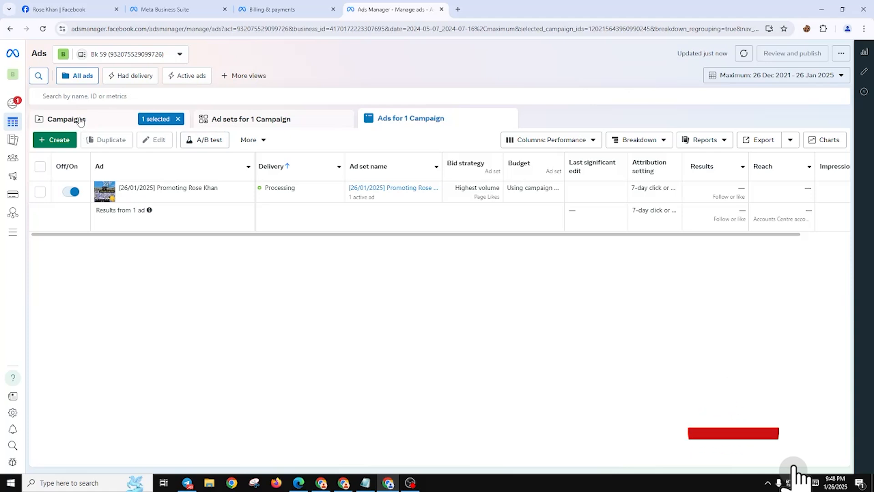
{"action": "left_click", "coordinate": [64, 118]}
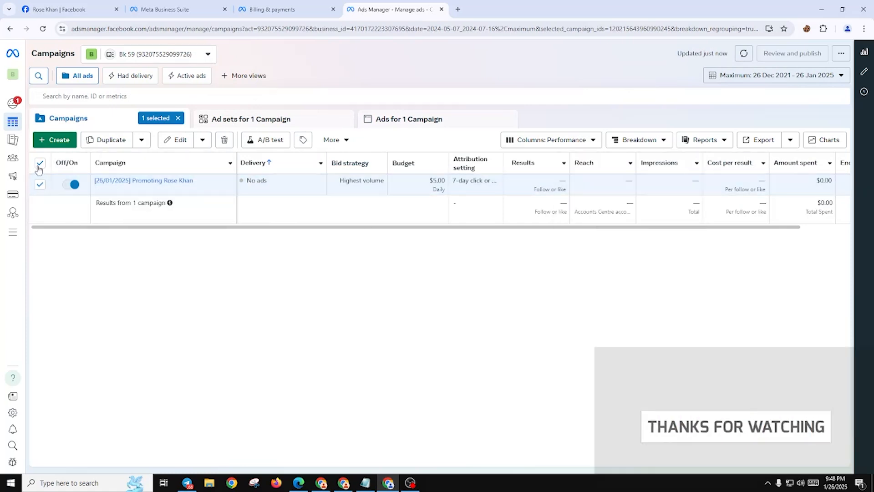
{"action": "left_click", "coordinate": [179, 141]}
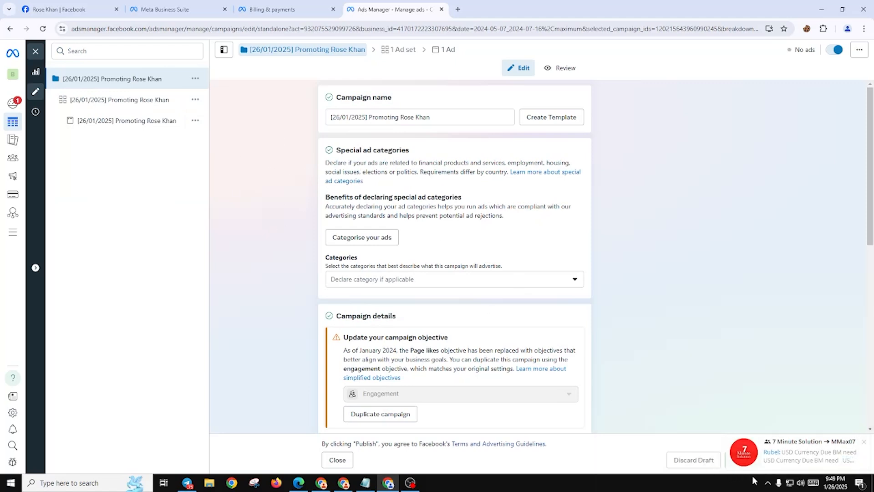
{"action": "right_click", "coordinate": [766, 486]}
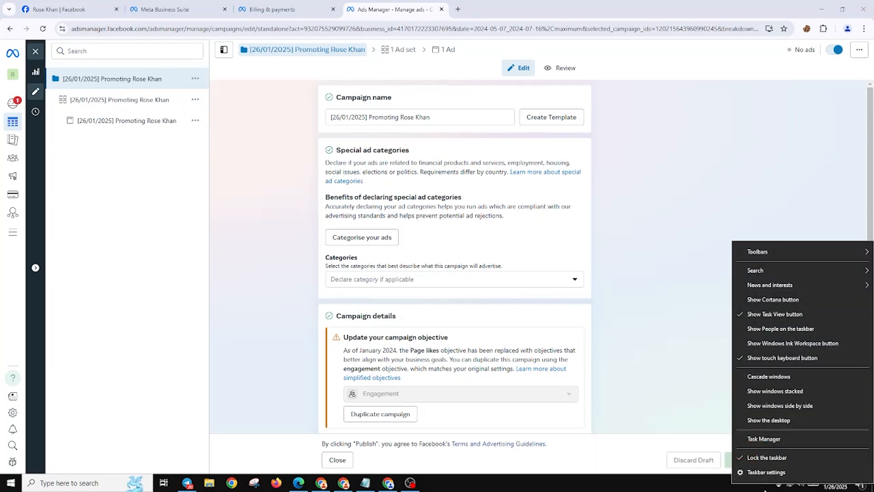
{"action": "left_click", "coordinate": [767, 486]}
{"action": "right_click", "coordinate": [785, 428]}
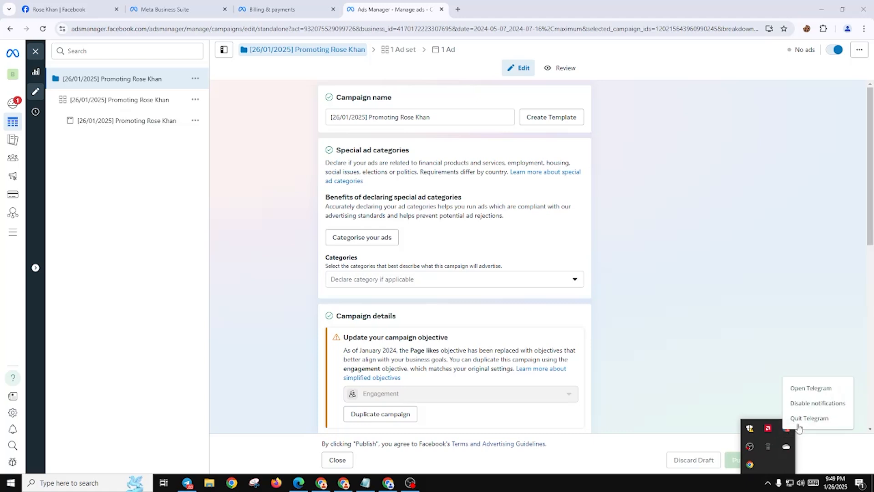
{"action": "left_click", "coordinate": [797, 419]}
{"action": "left_click", "coordinate": [271, 247]}
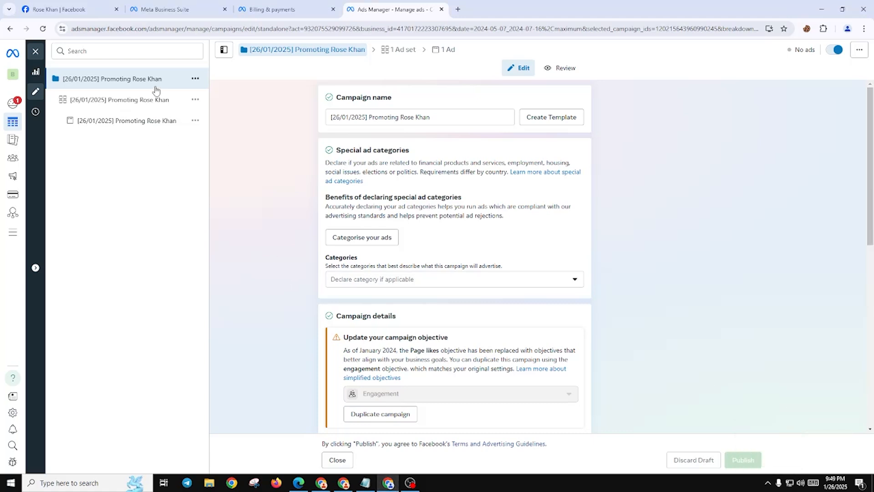
{"action": "scroll", "coordinate": [394, 133], "scroll_direction": "down", "scroll_amount": 2}
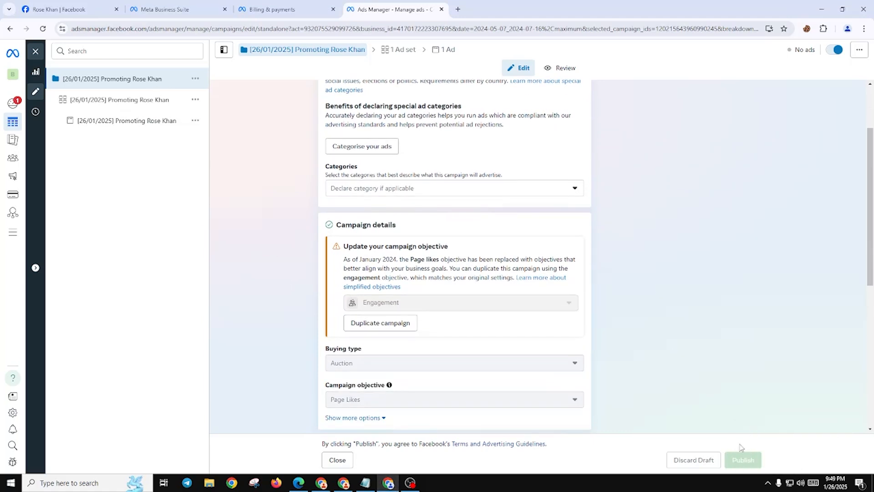
{"action": "left_click", "coordinate": [34, 52]}
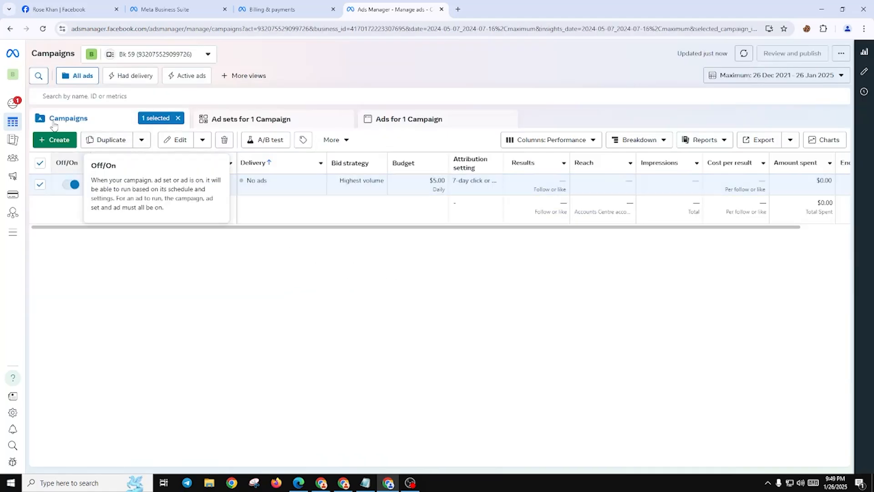
{"action": "left_click", "coordinate": [325, 5]}
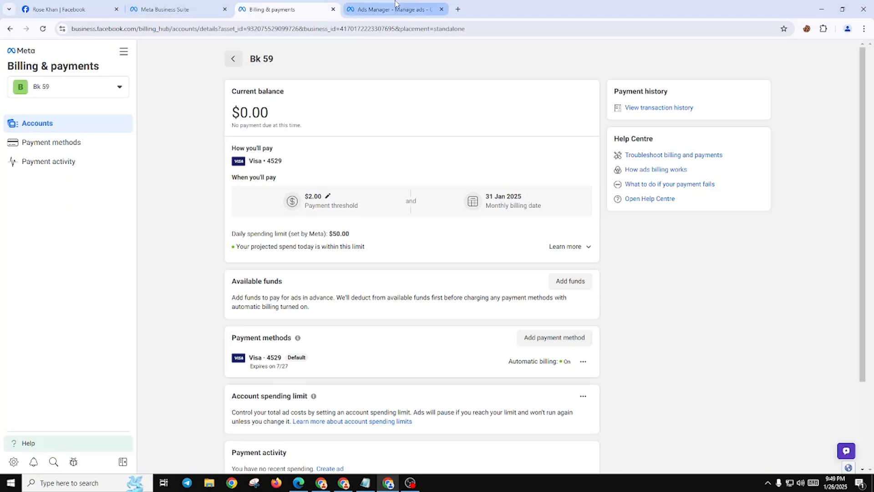
{"action": "left_click", "coordinate": [381, 6]}
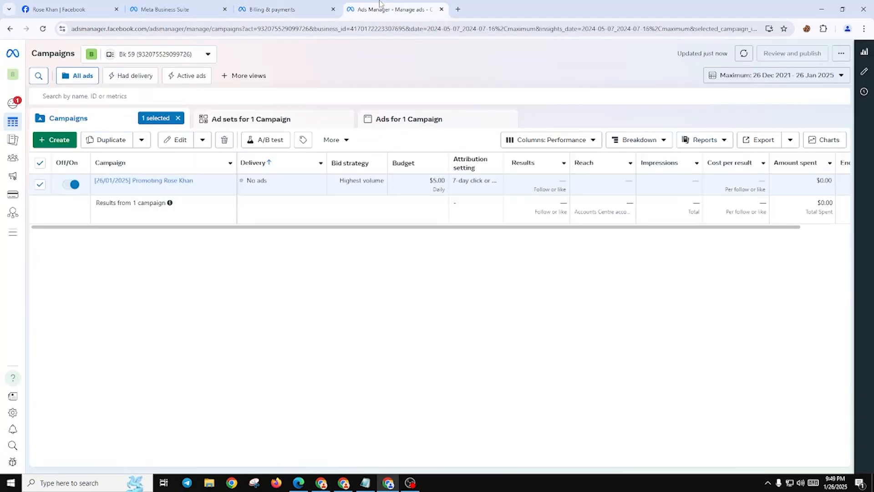
{"action": "left_click", "coordinate": [55, 140]}
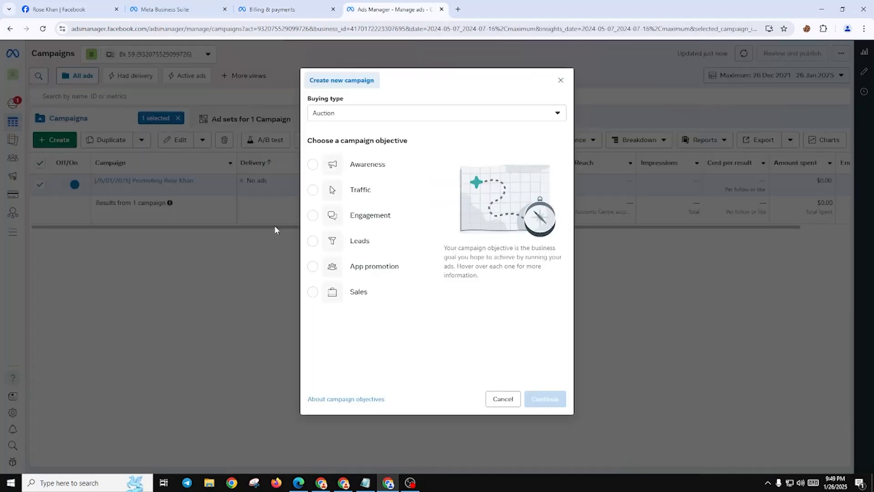
{"action": "left_click", "coordinate": [560, 81]}
{"action": "left_click", "coordinate": [57, 140]}
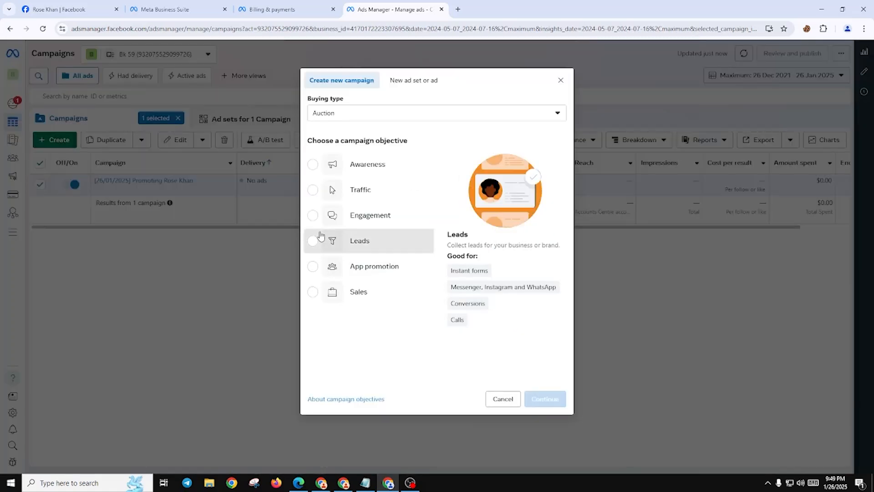
{"action": "left_click", "coordinate": [332, 190]}
{"action": "left_click", "coordinate": [331, 163]}
{"action": "left_click", "coordinate": [332, 189]}
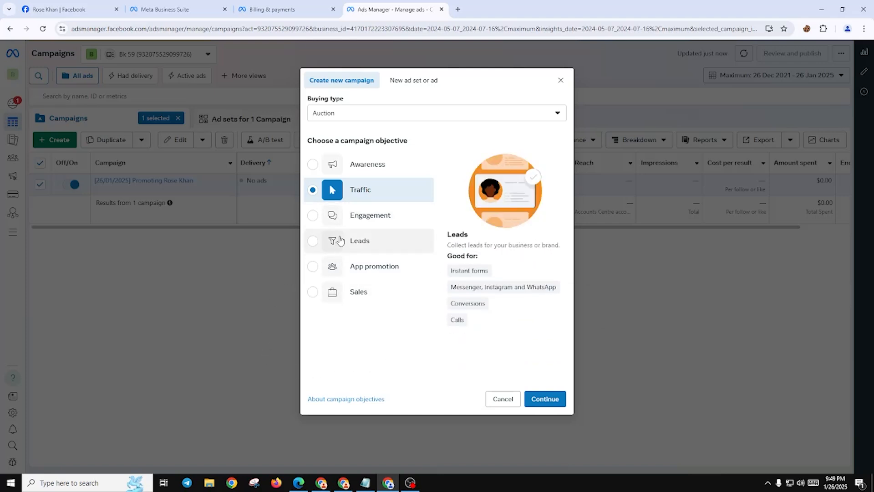
{"action": "left_click", "coordinate": [332, 217]}
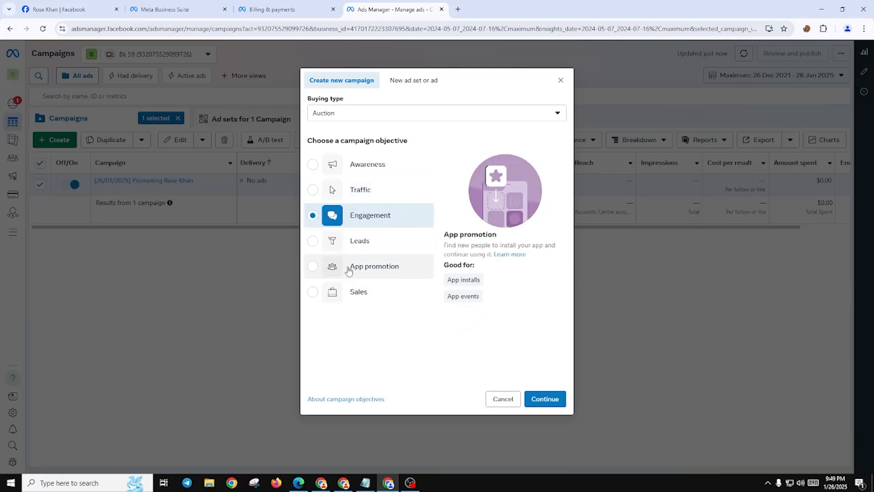
{"action": "left_click", "coordinate": [370, 191]}
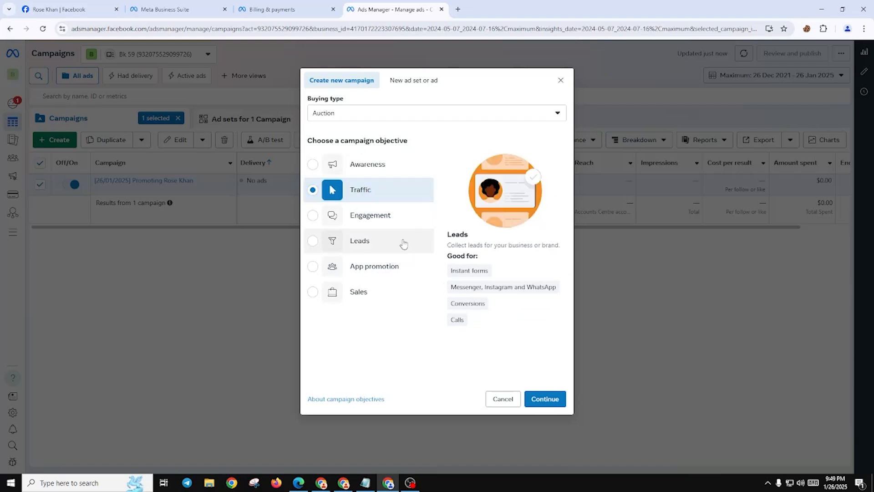
{"action": "left_click", "coordinate": [364, 168]}
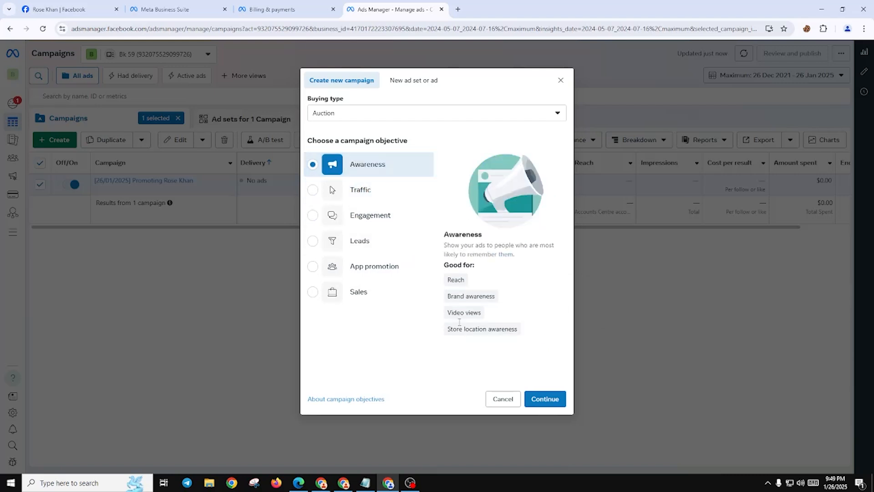
{"action": "left_click", "coordinate": [362, 200]}
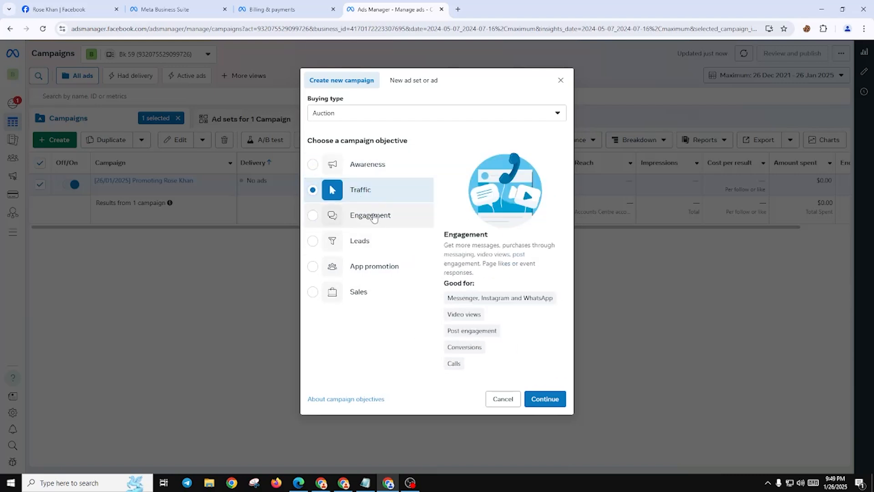
{"action": "left_click", "coordinate": [387, 218]}
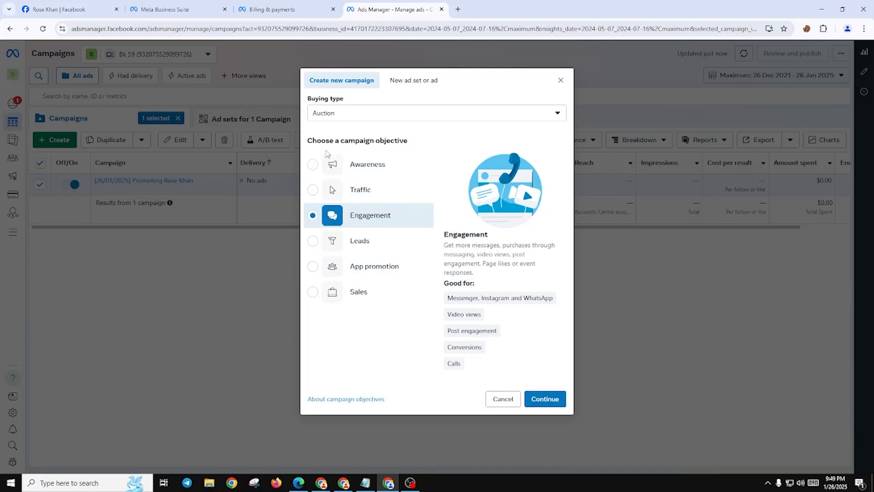
{"action": "left_click", "coordinate": [561, 80]}
{"action": "left_click", "coordinate": [271, 6]}
{"action": "left_click", "coordinate": [354, 5]}
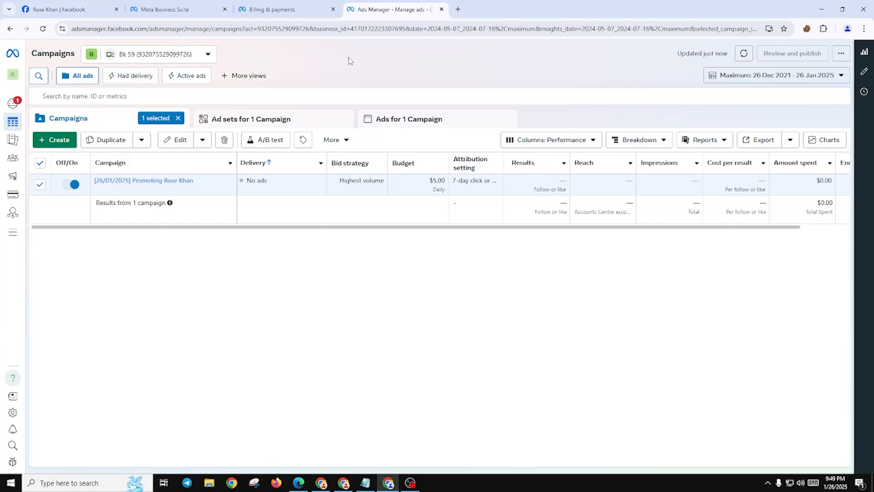
{"action": "left_click", "coordinate": [743, 53]}
{"action": "left_click", "coordinate": [745, 53]}
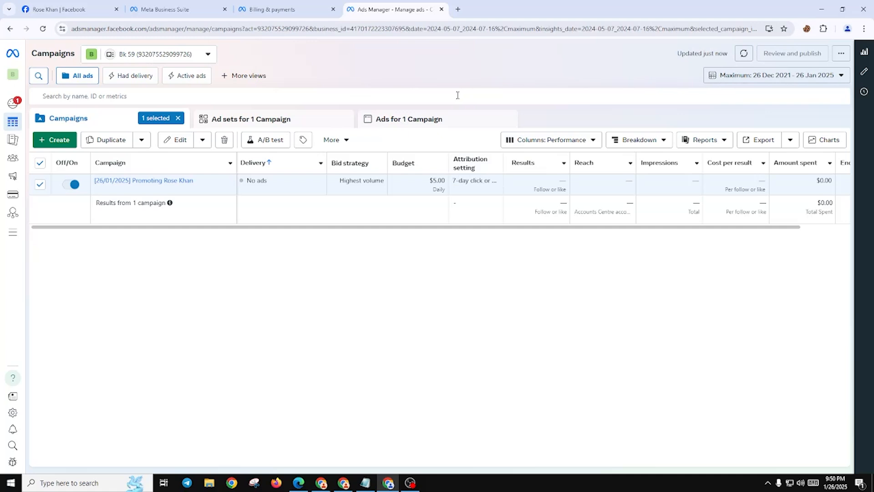